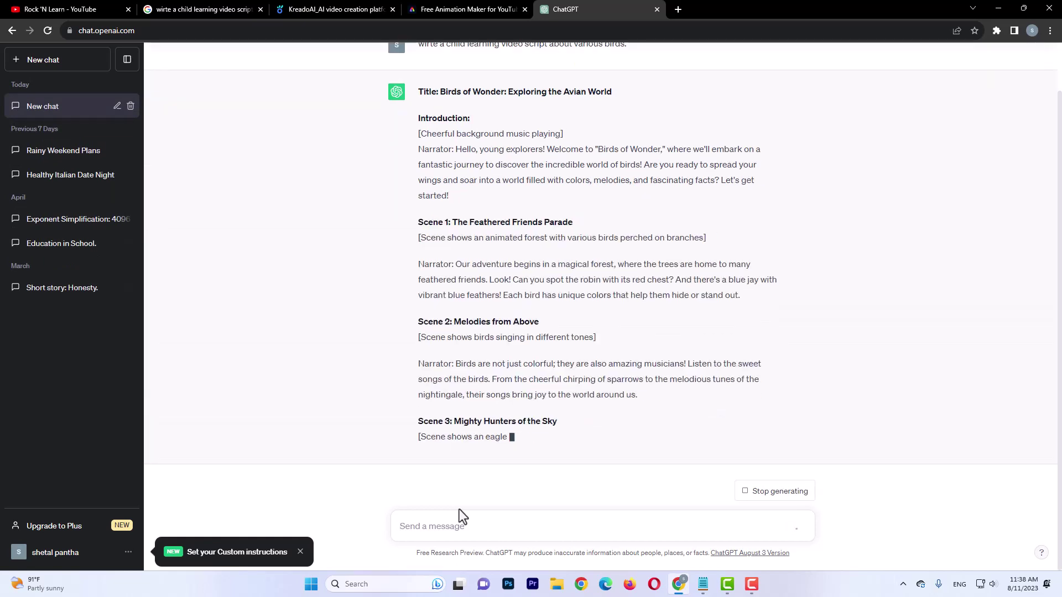
Step: Stop generating the bird learning video script in ChatGPT and return to its beginning
{"action": "left_click", "coordinate": [787, 493]}
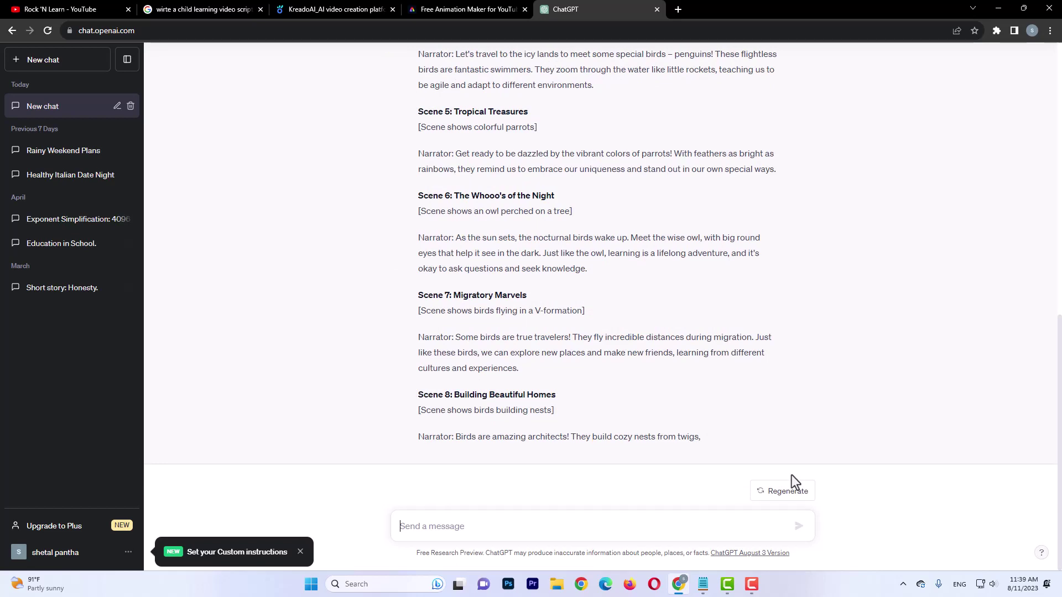
{"action": "scroll", "coordinate": [792, 476], "scroll_direction": "up", "scroll_amount": 10}
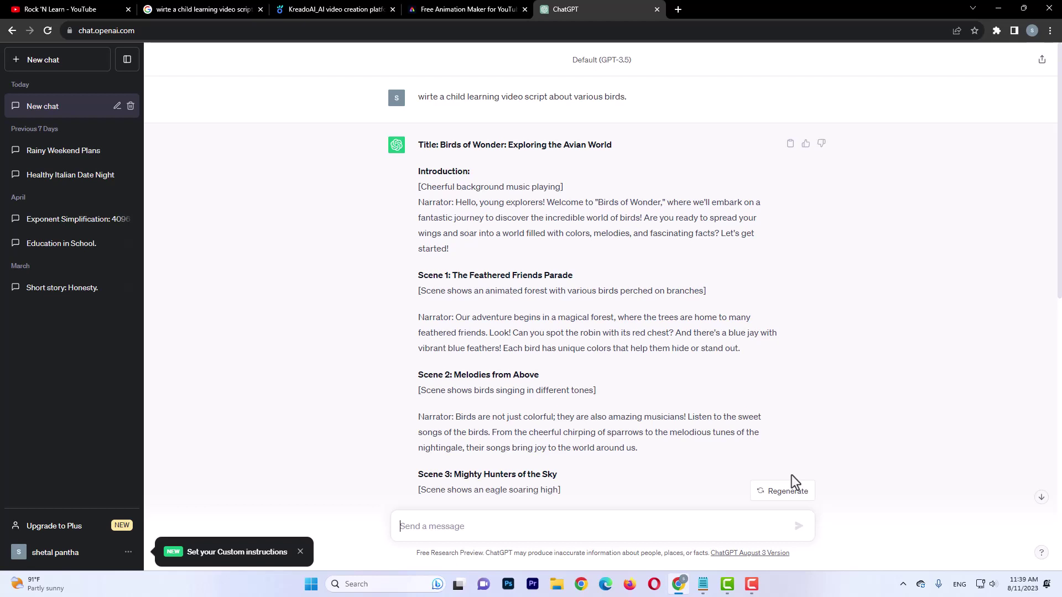
Step: Switch to Kreado AI, sign in with the Google account and open the AI Text dubbing tool
{"action": "left_click", "coordinate": [352, 5]}
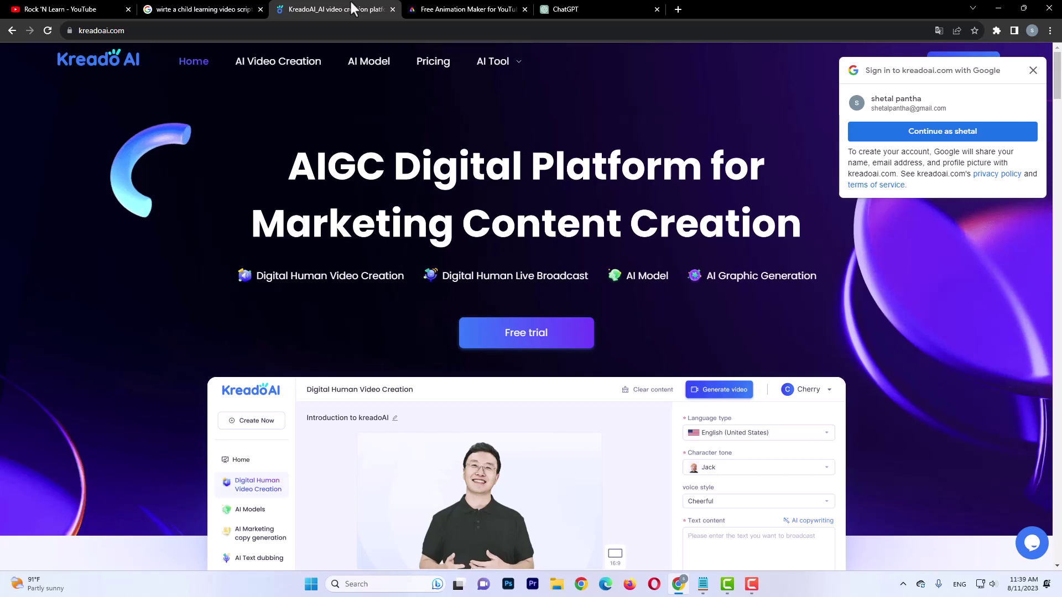
{"action": "left_click", "coordinate": [539, 346]}
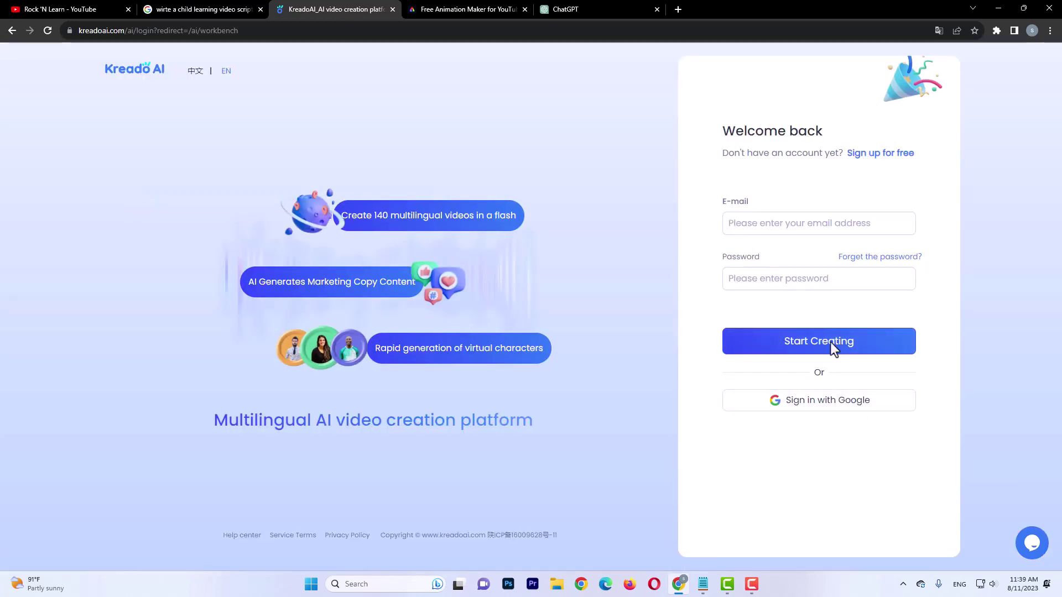
{"action": "left_click", "coordinate": [875, 479]}
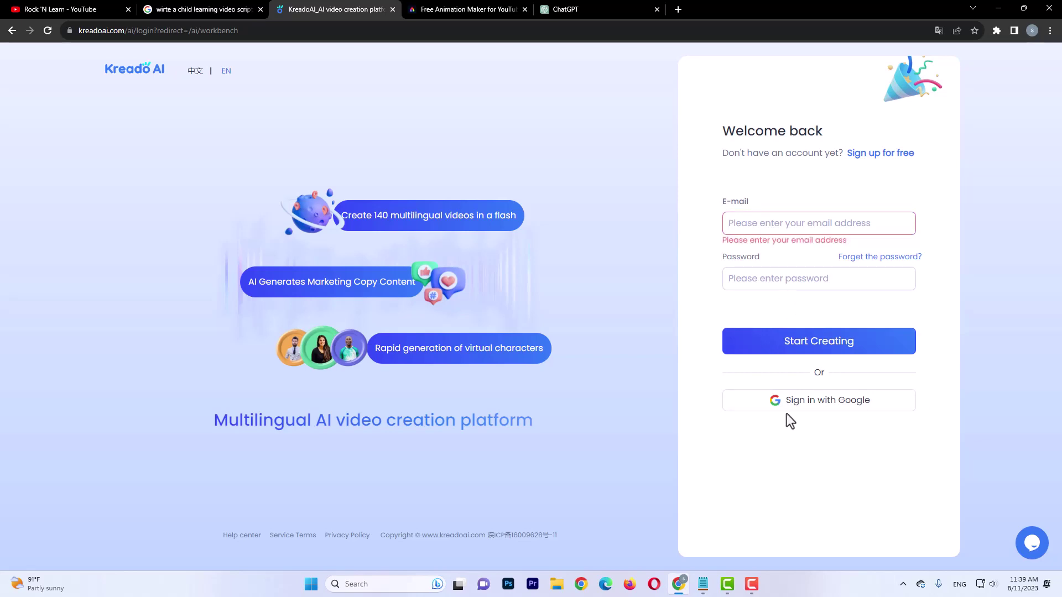
{"action": "left_click", "coordinate": [740, 394]}
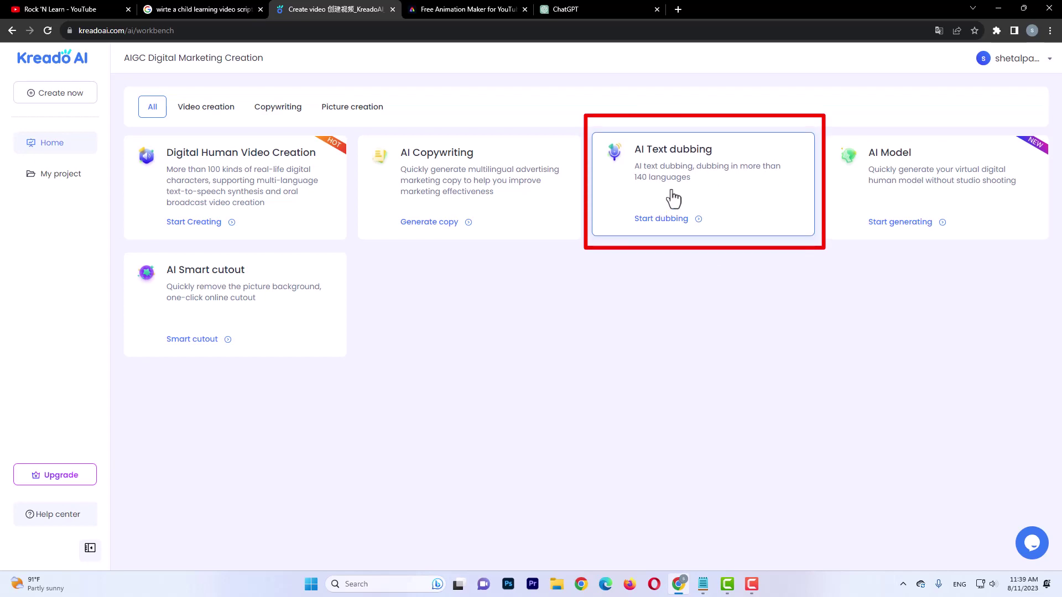
{"action": "left_click", "coordinate": [641, 220]}
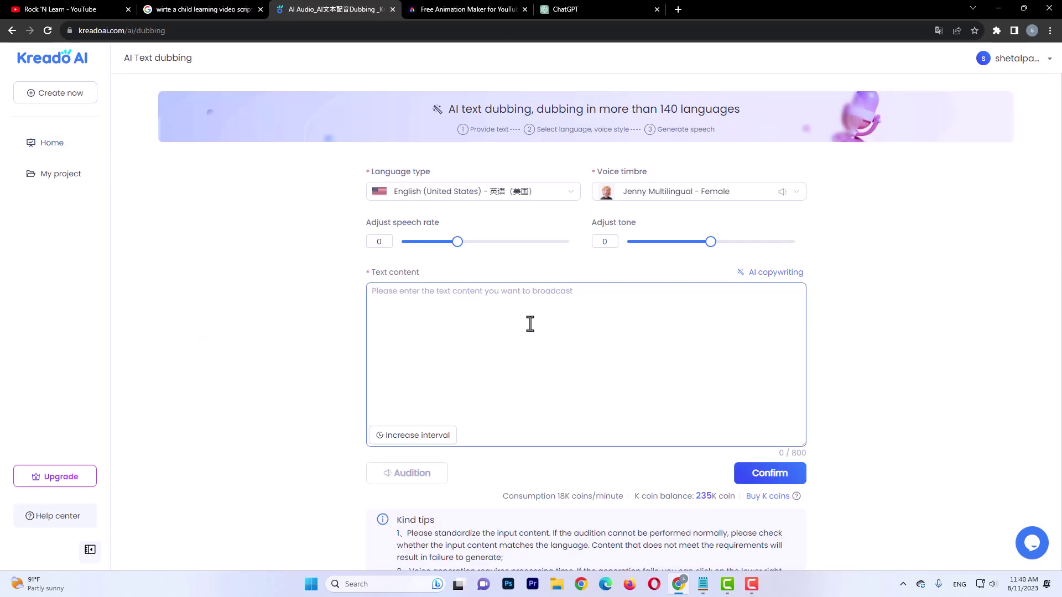
Step: Create a blank Google Docs document in a new browser tab
{"action": "left_click", "coordinate": [682, 9]}
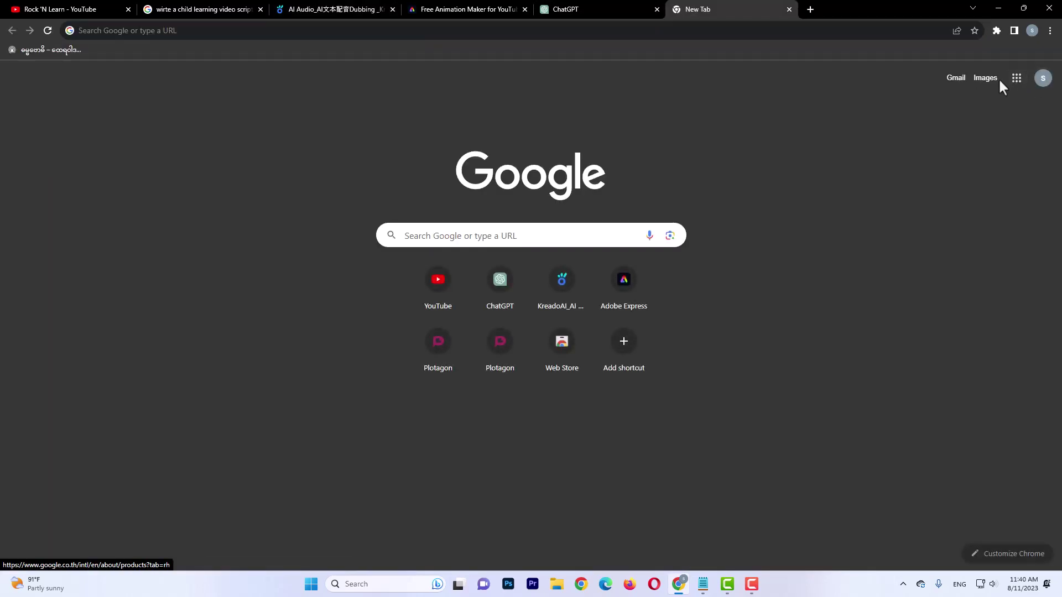
{"action": "left_click", "coordinate": [1017, 78]}
{"action": "scroll", "coordinate": [946, 238], "scroll_direction": "down", "scroll_amount": 5}
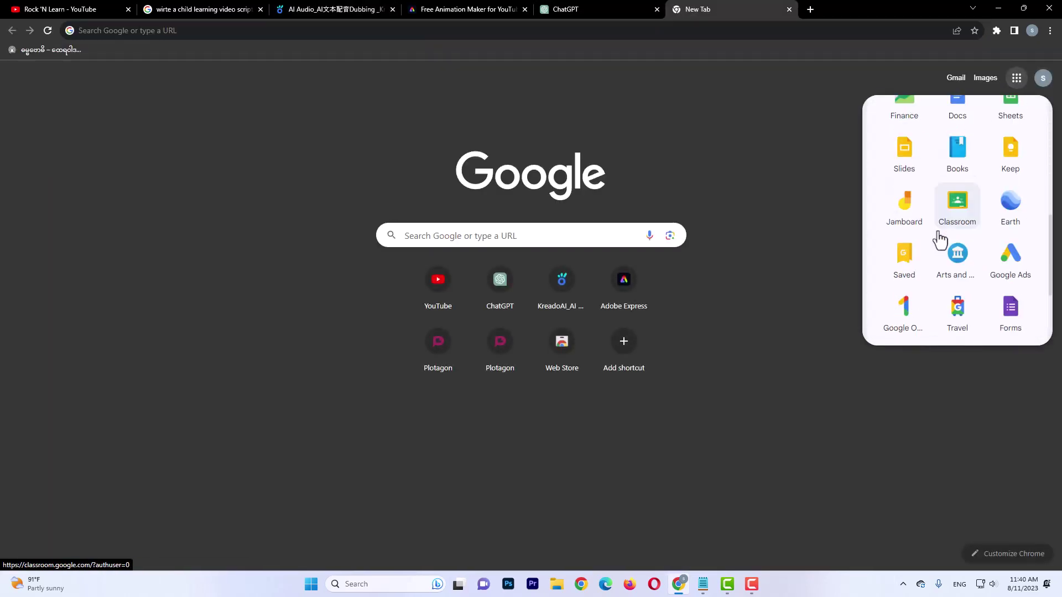
{"action": "left_click", "coordinate": [964, 122]}
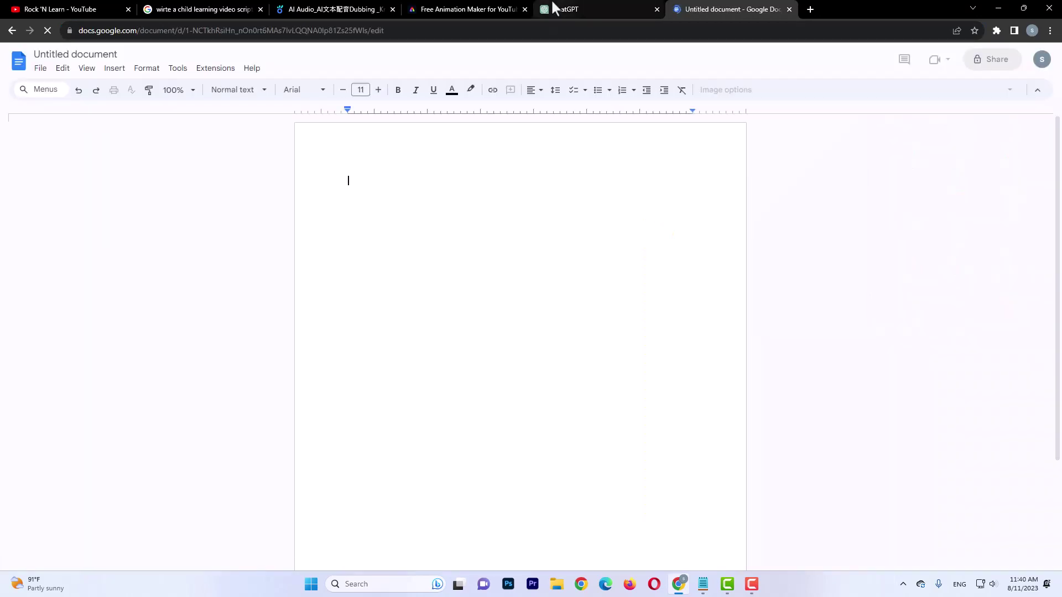
Step: Copy the introduction's narration from the ChatGPT script, without the "Narrator:" label, into the blank Google Docs document
{"action": "left_click", "coordinate": [553, 8]}
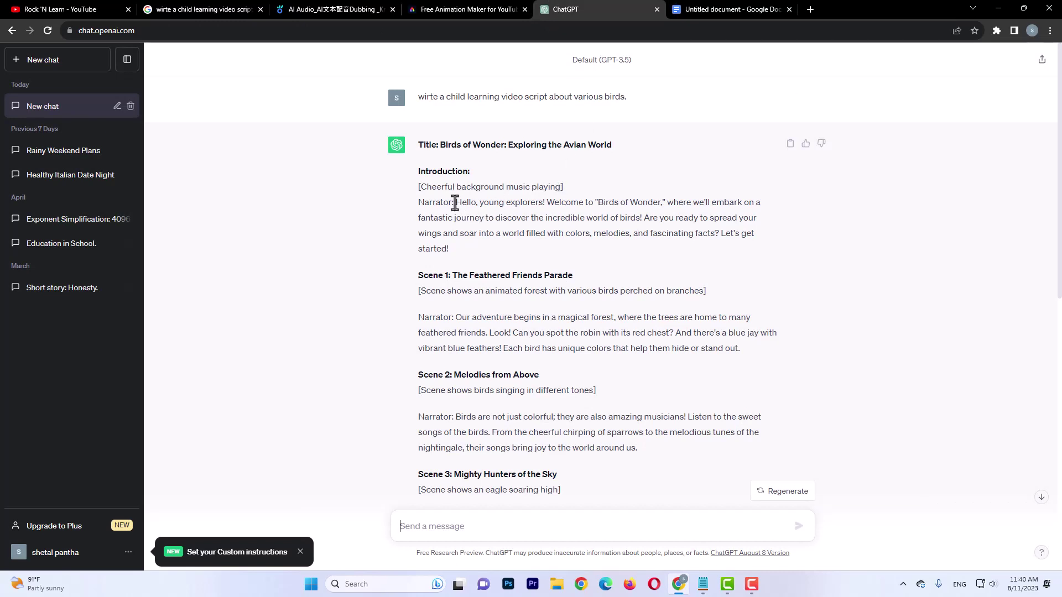
{"action": "left_click_drag", "start_coordinate": [457, 202], "coordinate": [481, 253]}
{"action": "key", "text": "ctrl+c"}
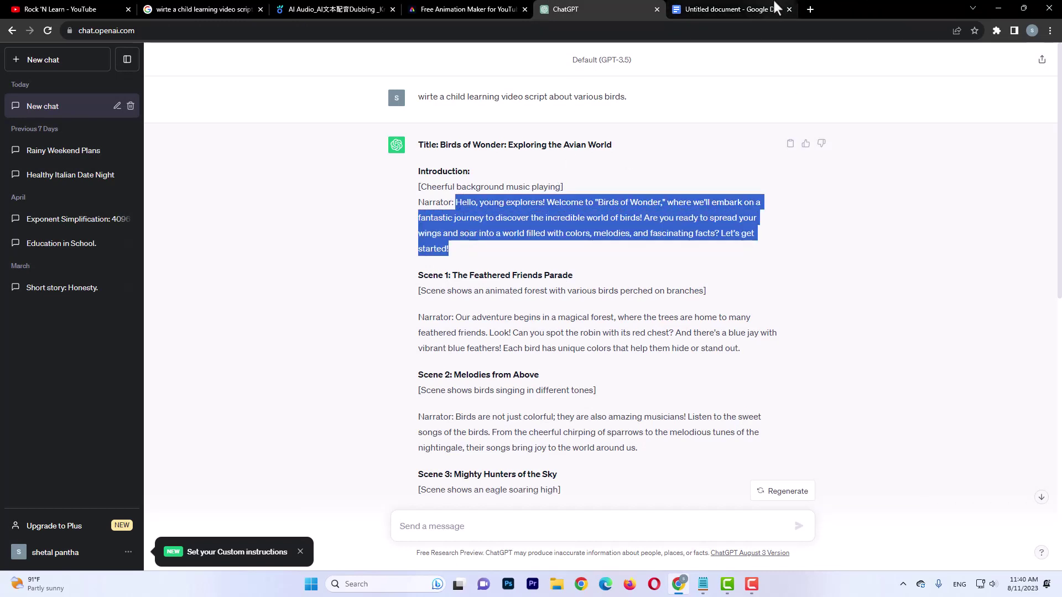
{"action": "left_click", "coordinate": [725, 9]}
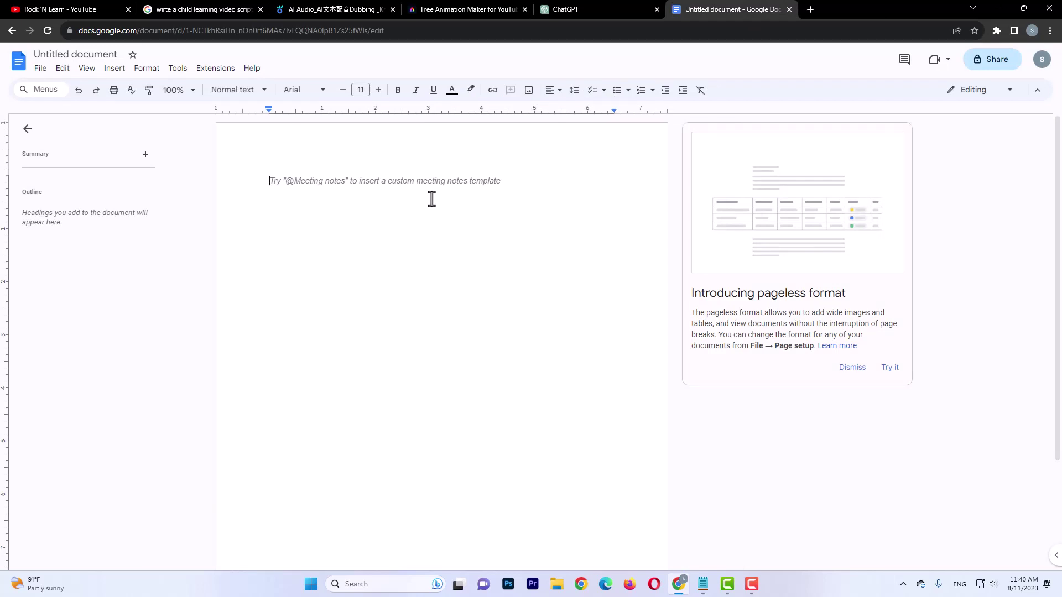
{"action": "key", "text": "ctrl+v"}
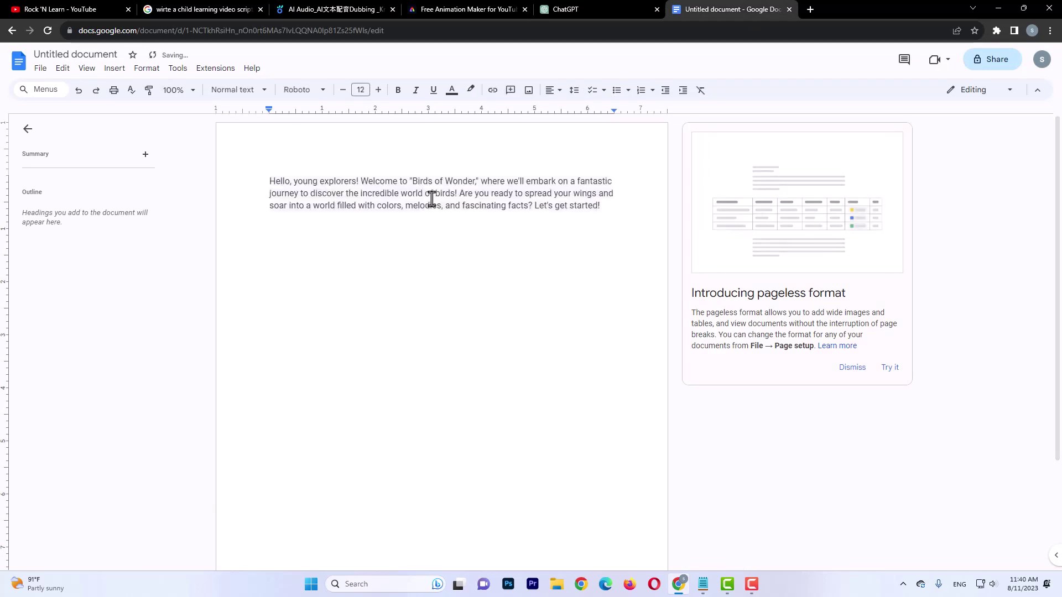
Step: Copy Scene 1's title "The Feathered Friends Parade" and its narration from ChatGPT into the document below the introduction
{"action": "left_click", "coordinate": [570, 9]}
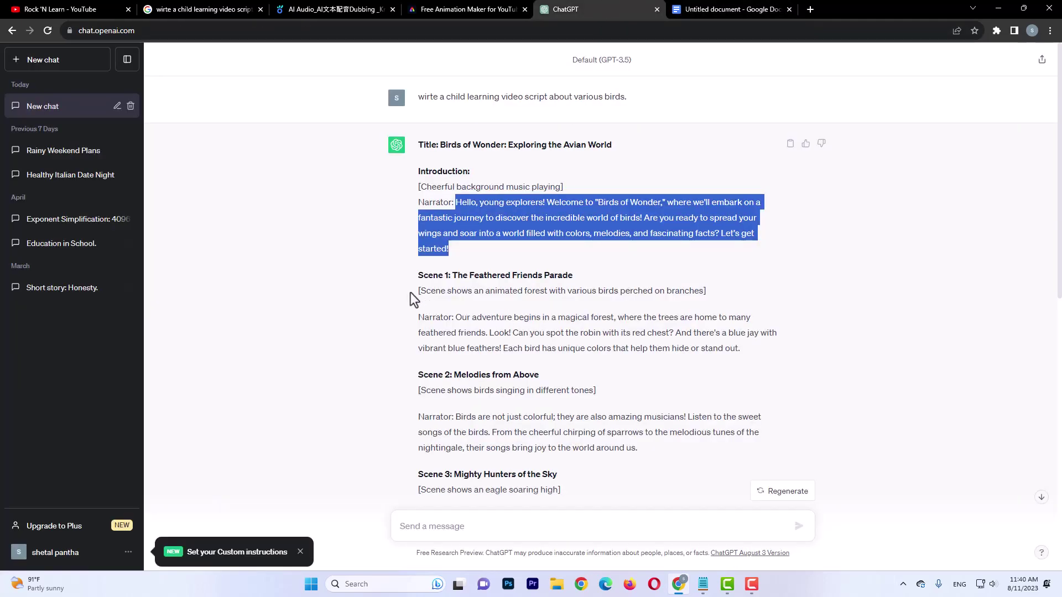
{"action": "left_click_drag", "start_coordinate": [418, 166], "coordinate": [602, 308]}
{"action": "left_click", "coordinate": [606, 290]}
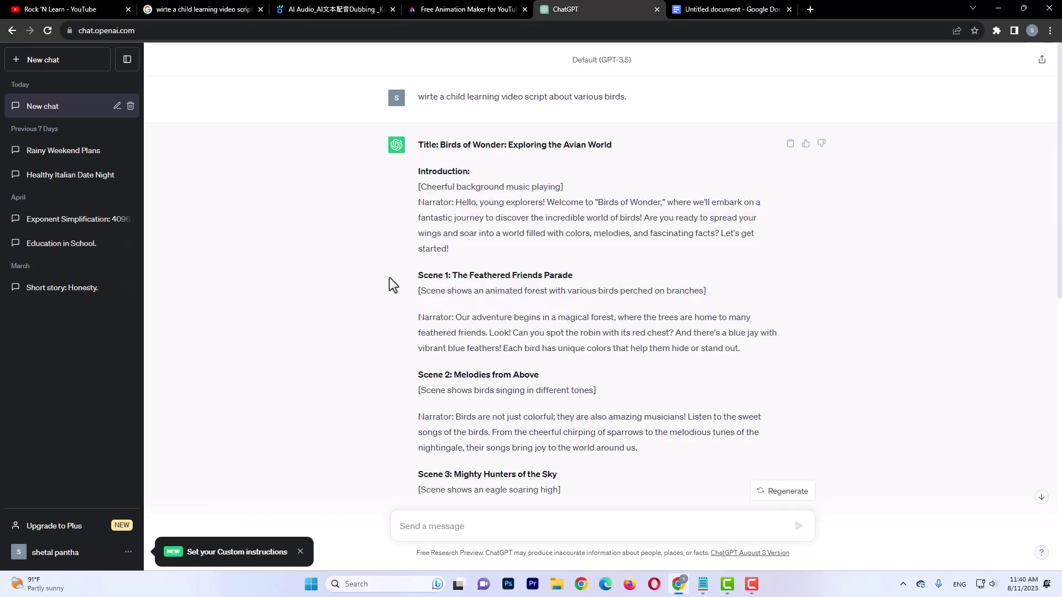
{"action": "left_click_drag", "start_coordinate": [450, 277], "coordinate": [608, 283]}
{"action": "key", "text": "ctrl+c"}
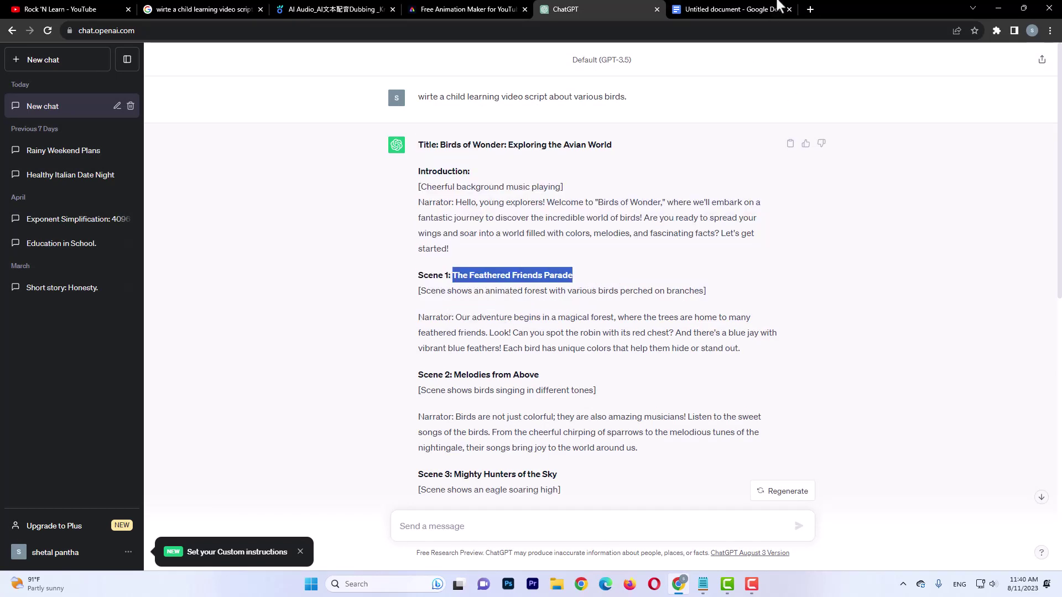
{"action": "left_click", "coordinate": [736, 8]}
{"action": "key", "text": "ctrl+v"}
{"action": "key", "text": "Return"}
{"action": "key", "text": "ctrl+shift+Tab"}
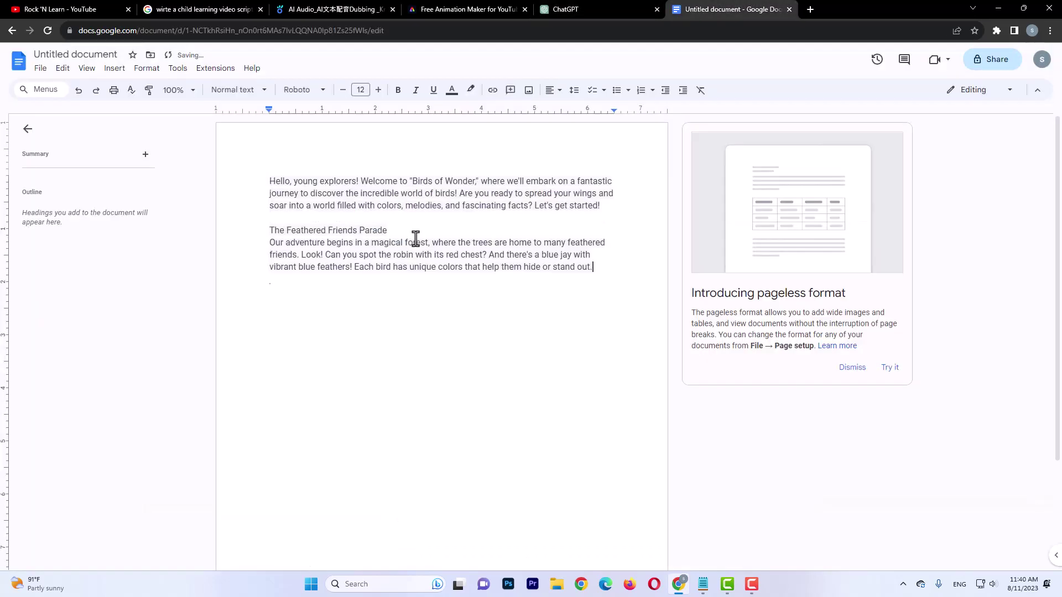
Step: Add Scene 2's title "Melodies from Above" and its narration about bird songs below Scene 1 in the document
{"action": "key", "text": "Return"}
{"action": "type", "text": "Melodies from Above Birds are not just colorful; they are amazing musicians! Listen to the sweet songs of the birds. From the cheerful chirping of sparrows to the melodious tunes of the nightingales, their songs bring joy to the world around us."}
{"action": "key", "text": "ctrl+shift+Tab"}
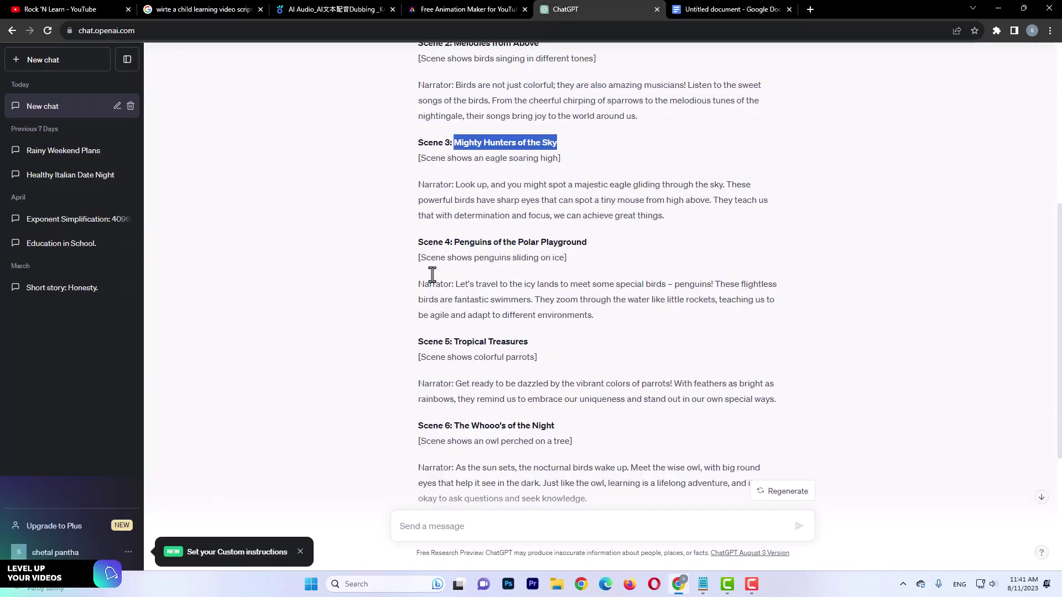
Step: Add the Mighty Hunters of the Sky, Tropical Treasures and The Whooo's of the Night headings with narration from the ChatGPT script to the document
{"action": "scroll", "coordinate": [429, 275], "scroll_direction": "down", "scroll_amount": 2}
{"action": "left_click_drag", "start_coordinate": [455, 184], "coordinate": [594, 215]}
{"action": "key", "text": "ctrl+c"}
{"action": "key", "text": "ctrl+Tab"}
{"action": "key", "text": "ctrl+v"}
{"action": "key", "text": "Return"}
{"action": "key", "text": "ctrl+v"}
{"action": "key", "text": "ctrl+v"}
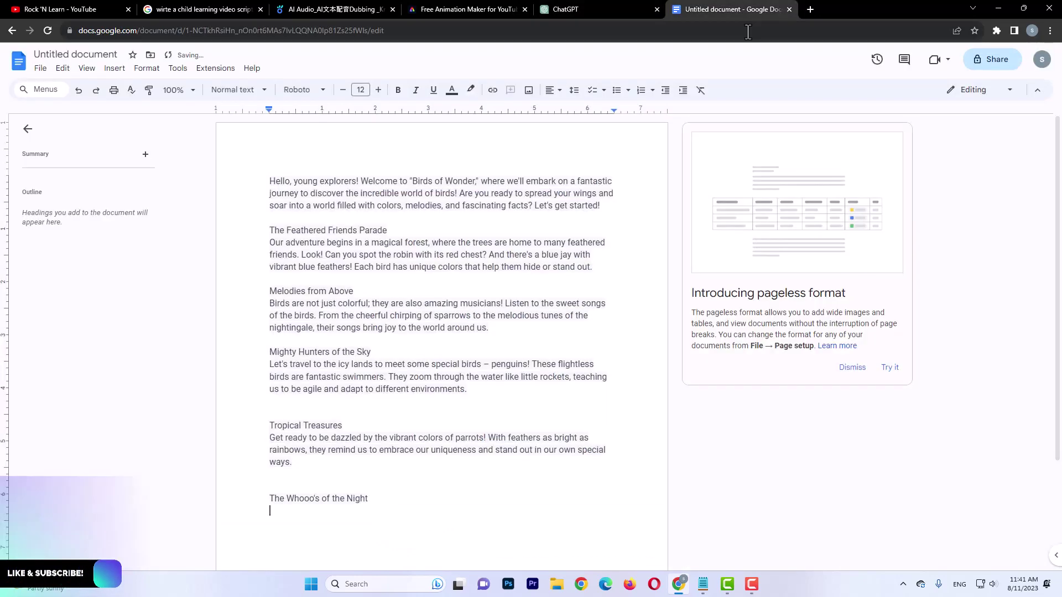
{"action": "key", "text": "ctrl+v"}
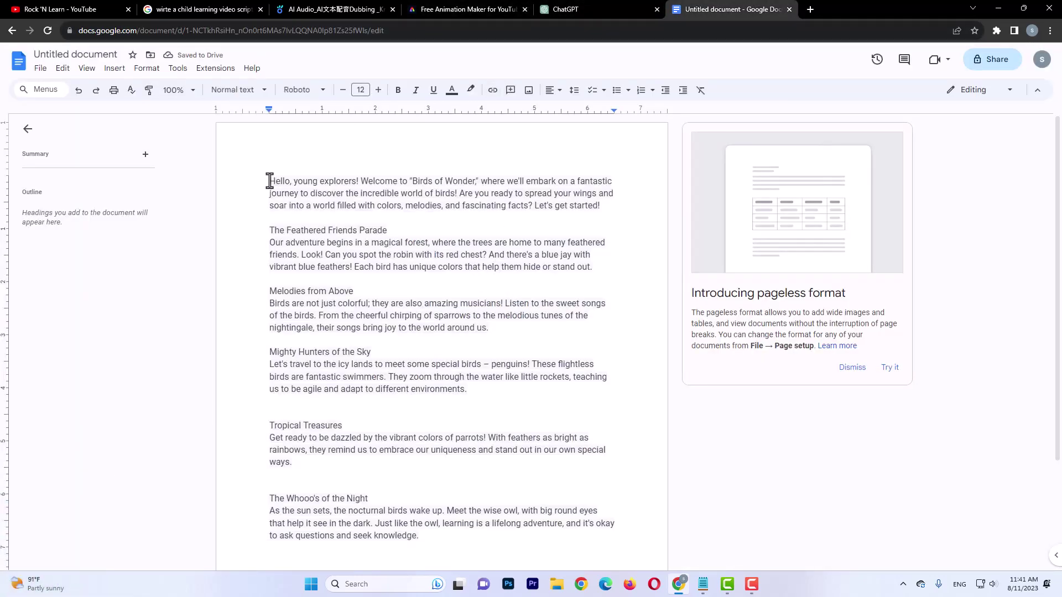
Step: Copy the introduction paragraph from the document into the text content of Kreado AI's text dubbing form
{"action": "left_click_drag", "start_coordinate": [269, 181], "coordinate": [612, 206]}
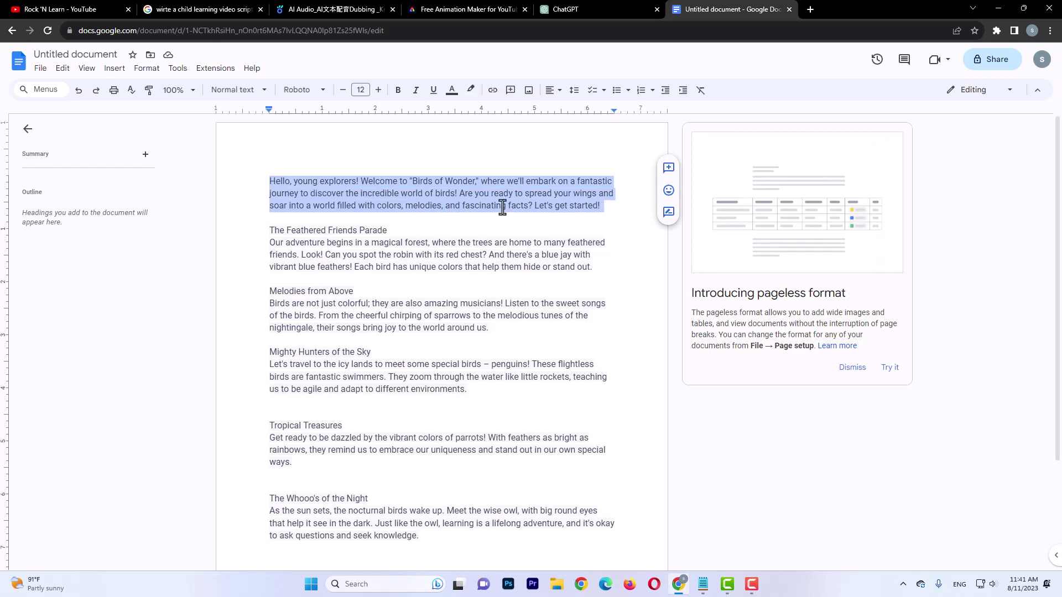
{"action": "left_click", "coordinate": [332, 10]}
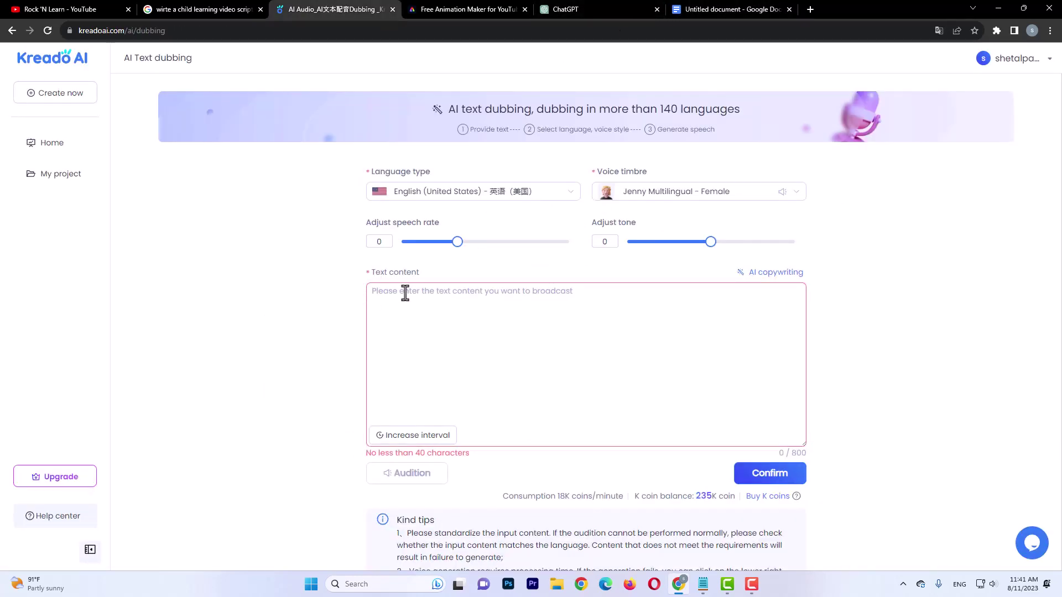
{"action": "key", "text": "ctrl+v"}
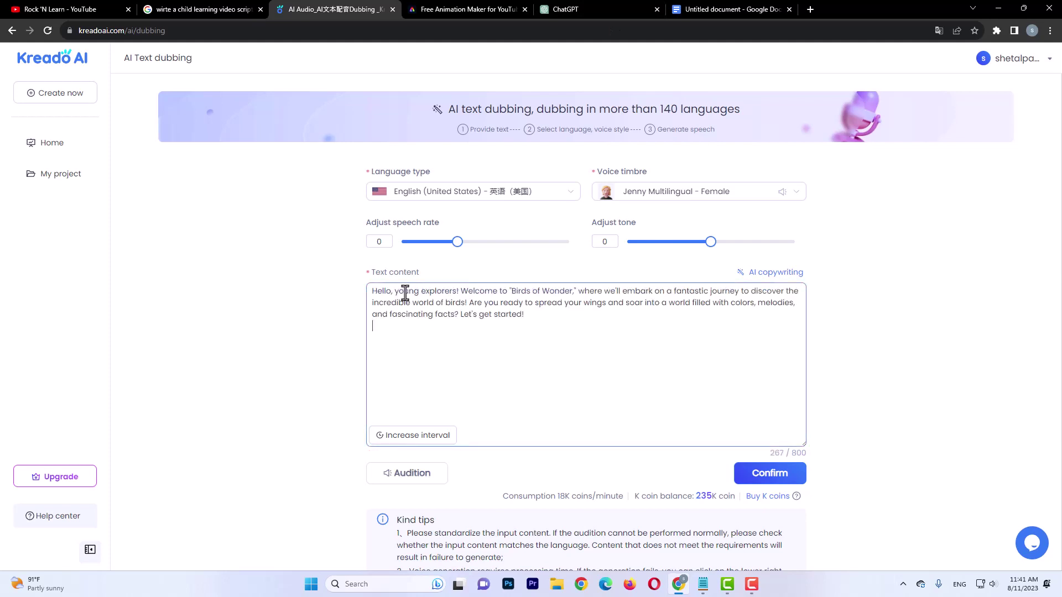
Step: Set the dubbing language to English (United States) and the voice timbre to Jenny Multilingual - Female
{"action": "left_click", "coordinate": [524, 198]}
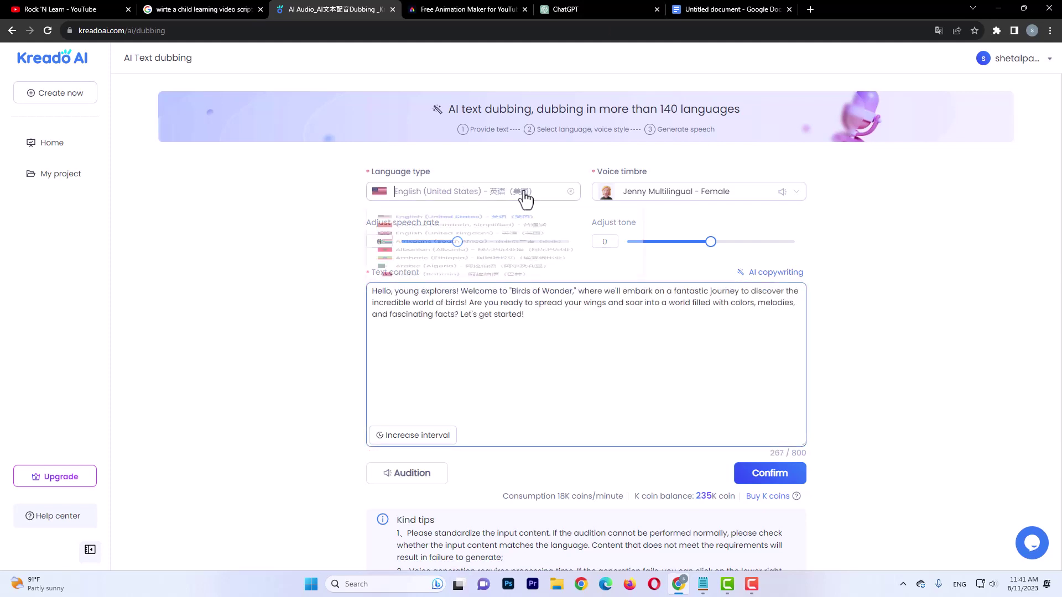
{"action": "scroll", "coordinate": [517, 326], "scroll_direction": "down", "scroll_amount": 2}
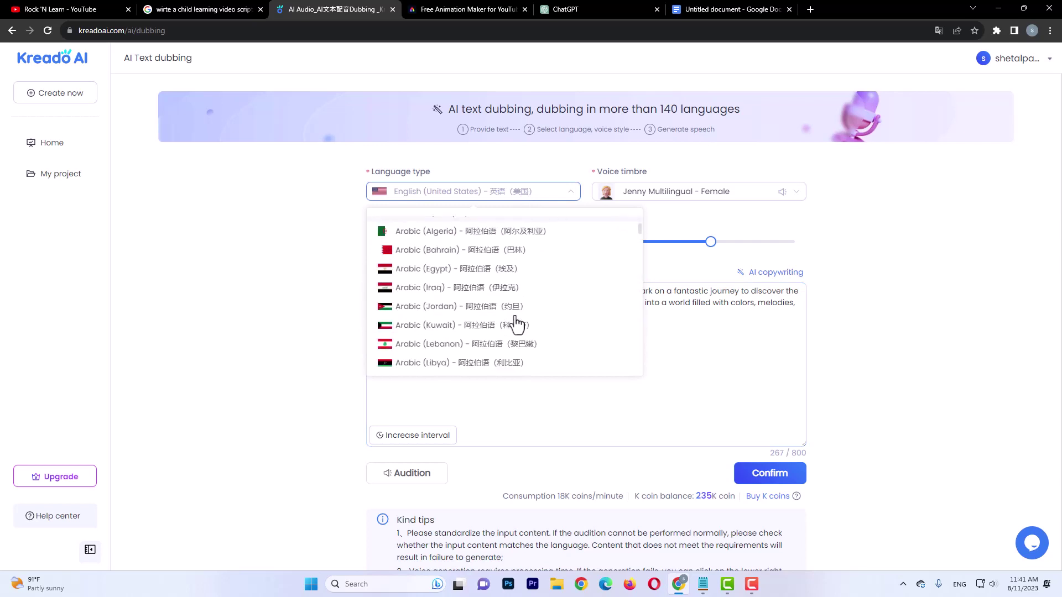
{"action": "scroll", "coordinate": [515, 322], "scroll_direction": "up", "scroll_amount": 2}
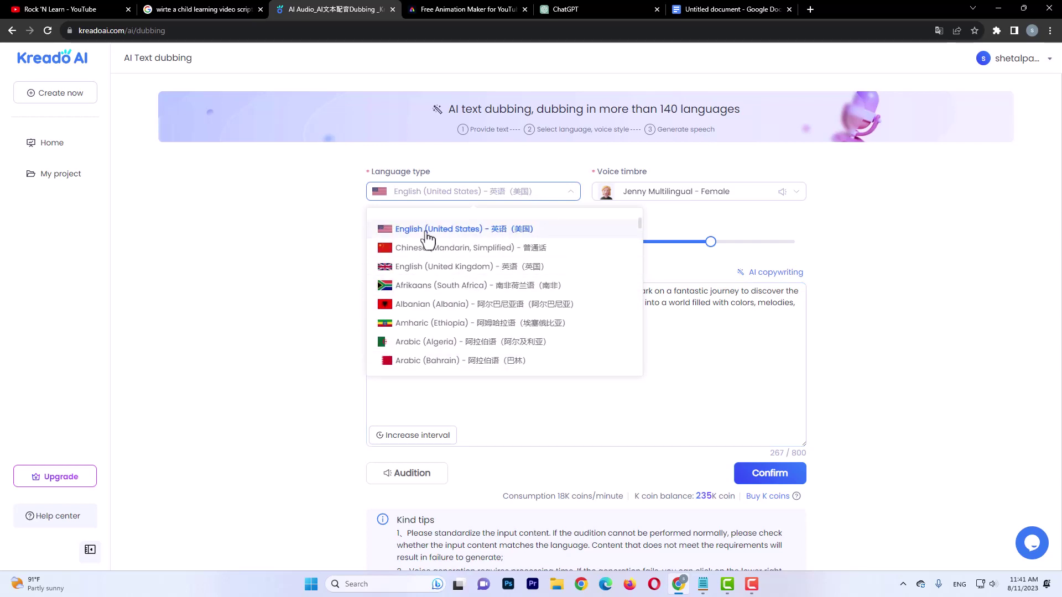
{"action": "left_click", "coordinate": [428, 232]}
{"action": "left_click", "coordinate": [742, 203]}
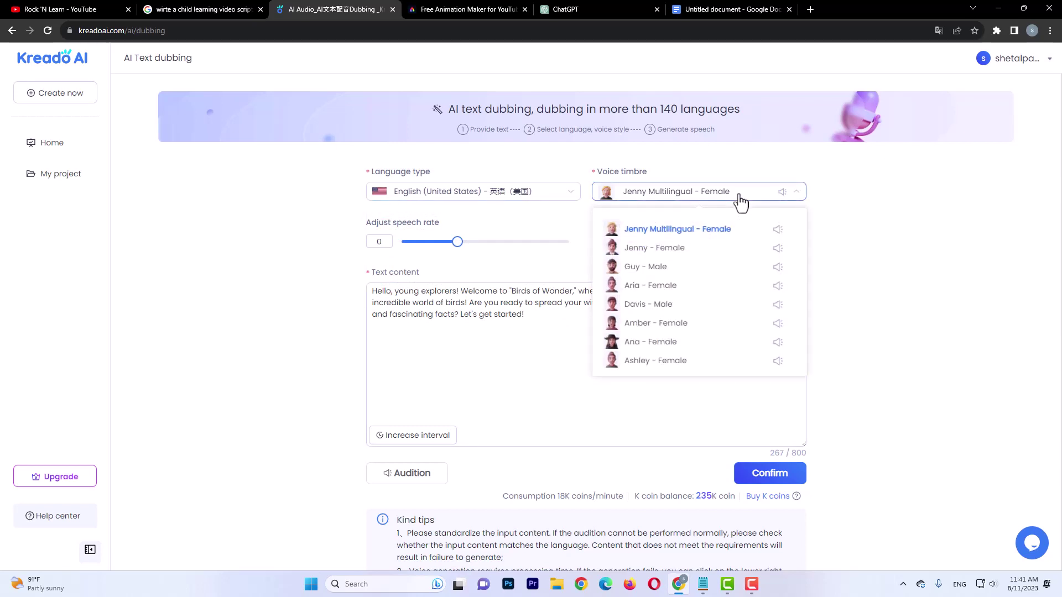
{"action": "left_click", "coordinate": [716, 230]}
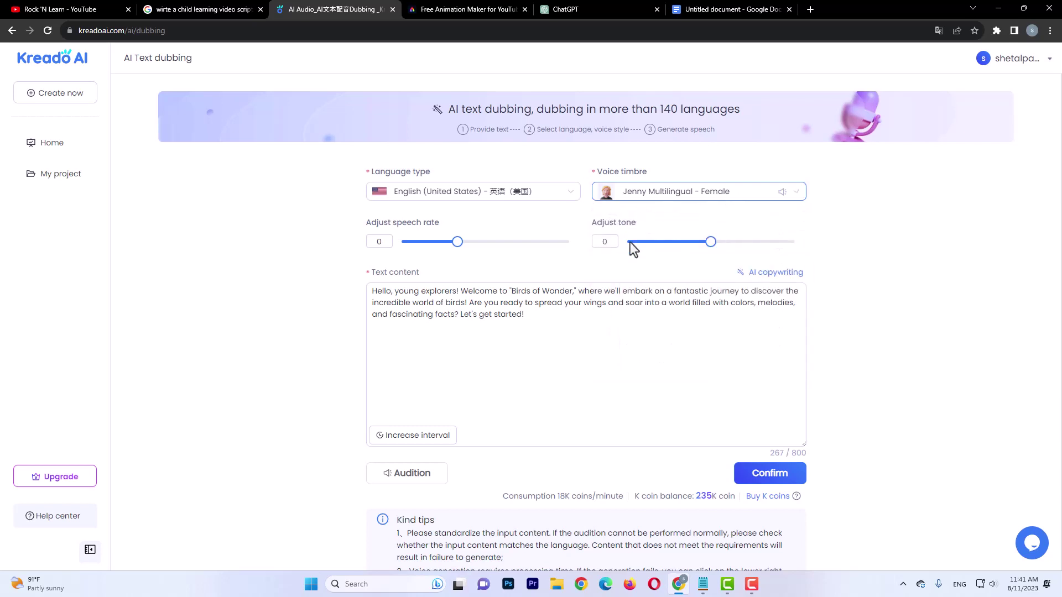
Step: Audition the introduction's voice-over and confirm the dubbing to generate its speech audio
{"action": "left_click", "coordinate": [426, 482]}
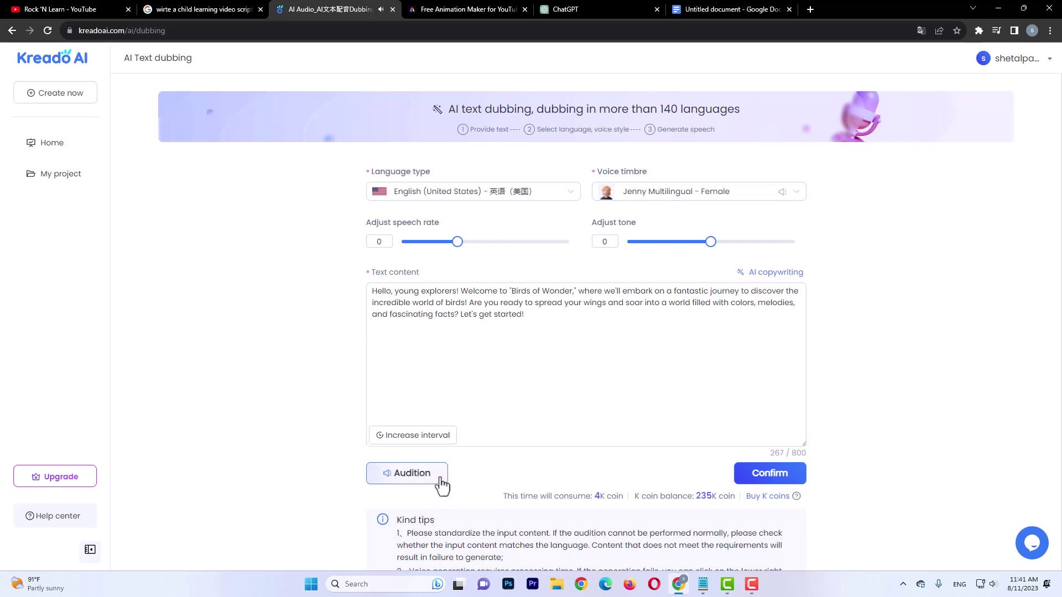
{"action": "left_click", "coordinate": [992, 584]}
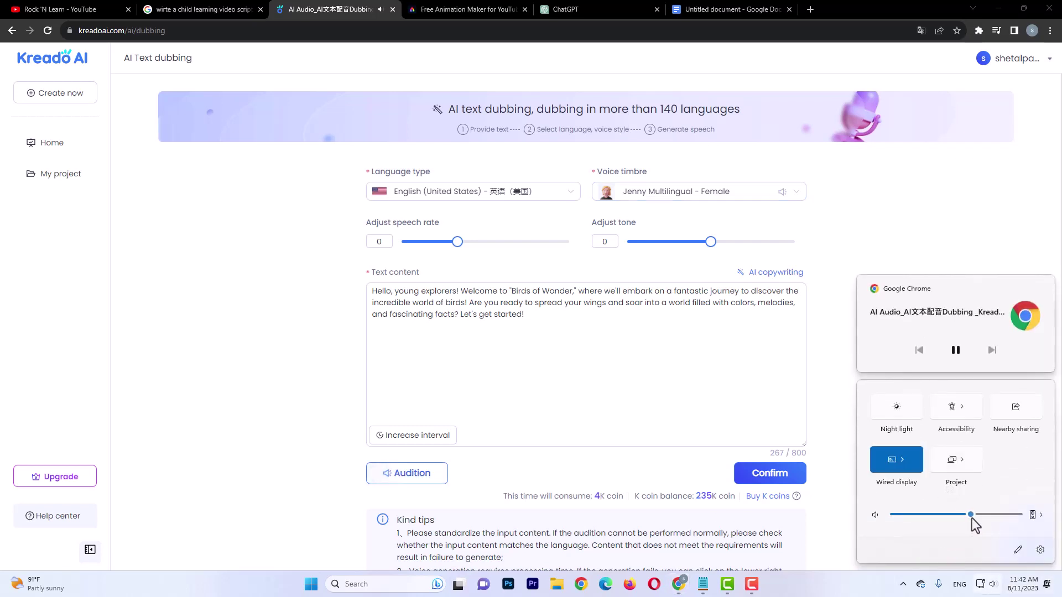
{"action": "left_click", "coordinate": [828, 590]}
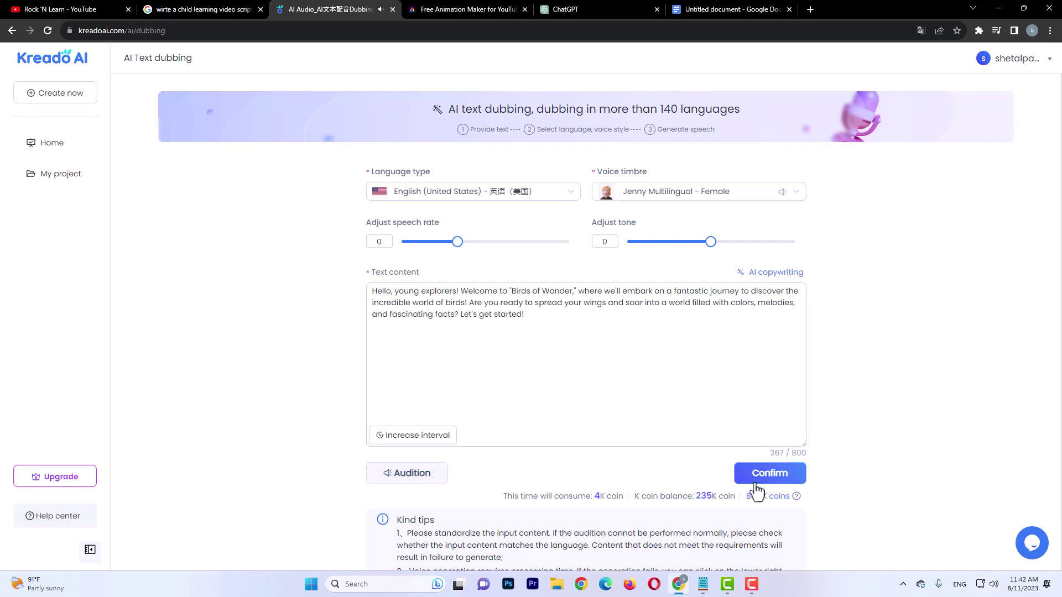
{"action": "left_click", "coordinate": [786, 474]}
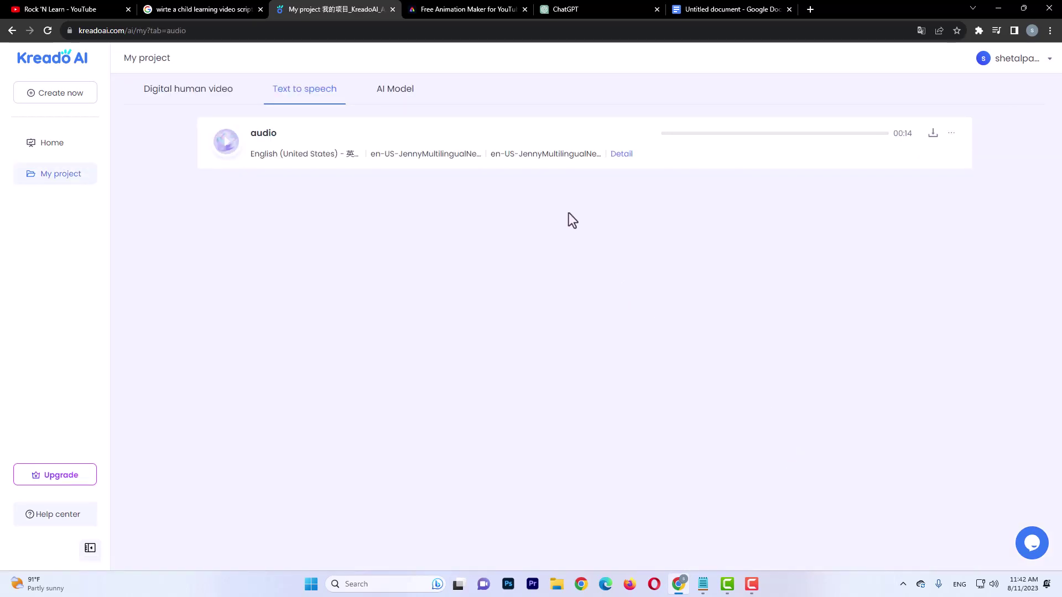
Step: Copy The Feathered Friends Parade heading and its narration paragraph from the Google Docs script
{"action": "left_click", "coordinate": [644, 9]}
{"action": "left_click", "coordinate": [710, 5]}
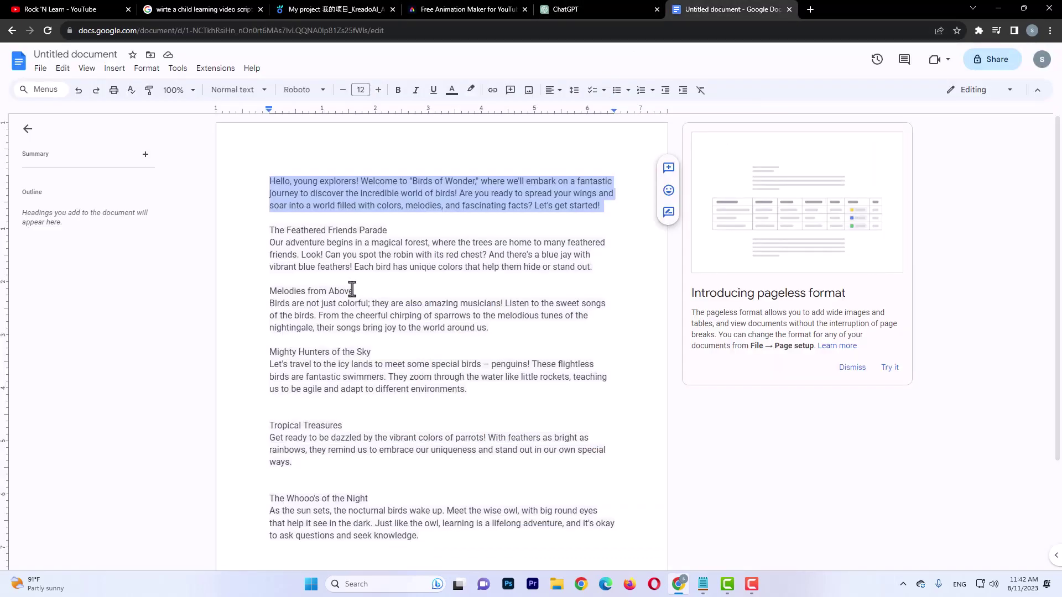
{"action": "left_click_drag", "start_coordinate": [268, 230], "coordinate": [592, 278]}
{"action": "key", "text": "ctrl+c"}
Step: Paste The Feathered Friends Parade section as text content in a new Kreado AI text dubbing form and audition it
{"action": "left_click", "coordinate": [332, 9]}
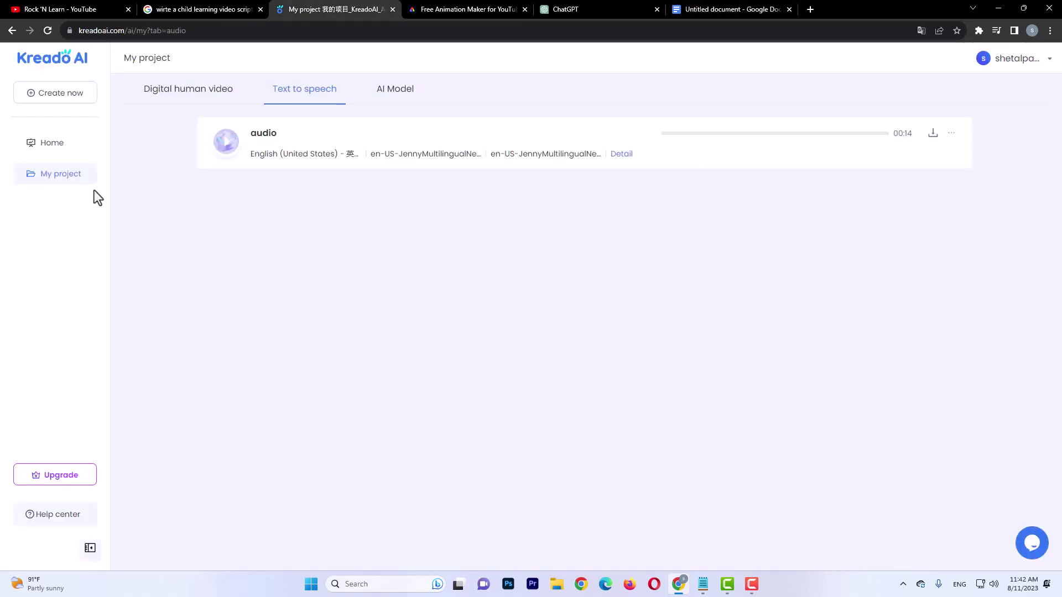
{"action": "left_click", "coordinate": [194, 98]}
{"action": "left_click", "coordinate": [283, 96]}
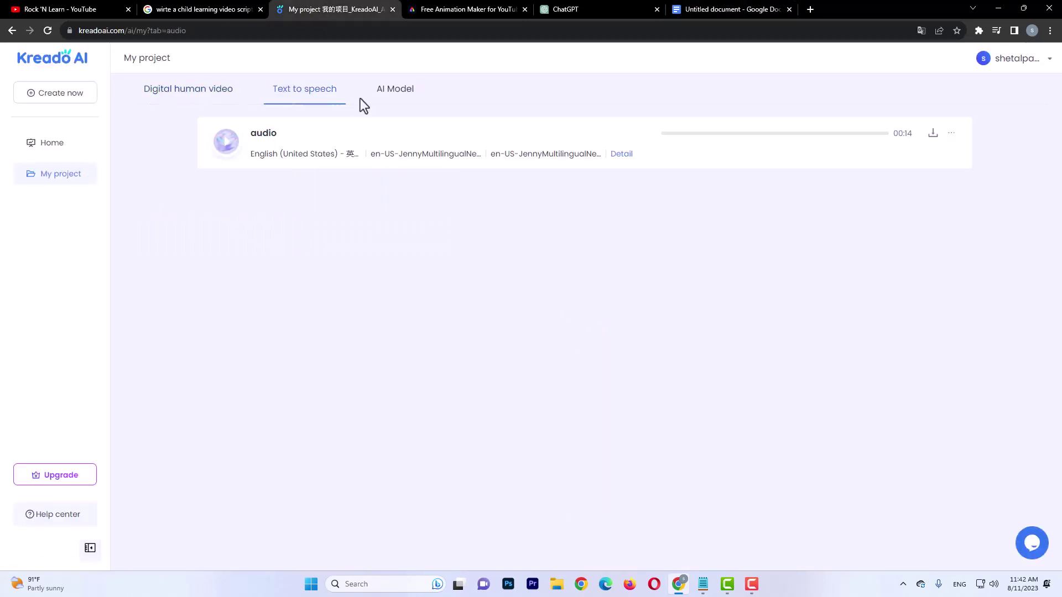
{"action": "left_click", "coordinate": [266, 128]}
{"action": "left_click", "coordinate": [508, 312]}
{"action": "key", "text": "ctrl+v"}
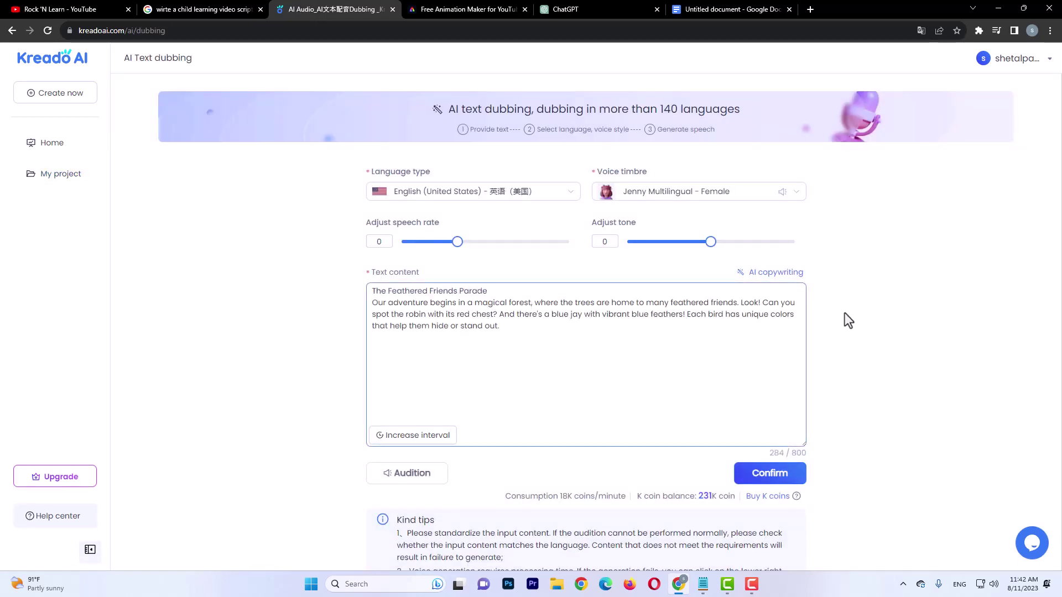
{"action": "left_click", "coordinate": [422, 474]}
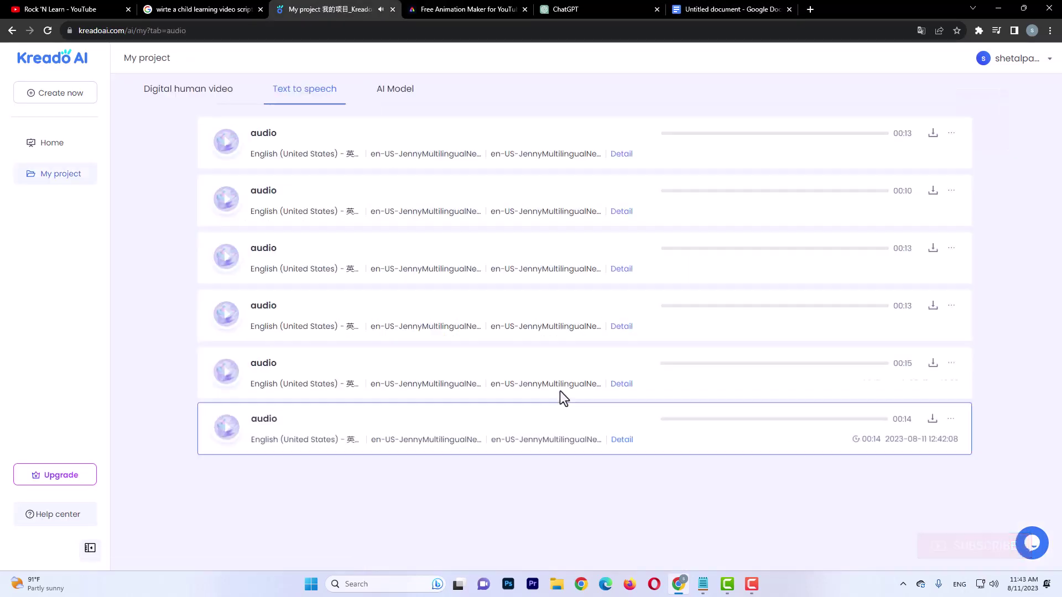
Step: Close ChatGPT and download all six generated text-to-speech audio files from the Kreado AI project list
{"action": "left_click", "coordinate": [656, 8]}
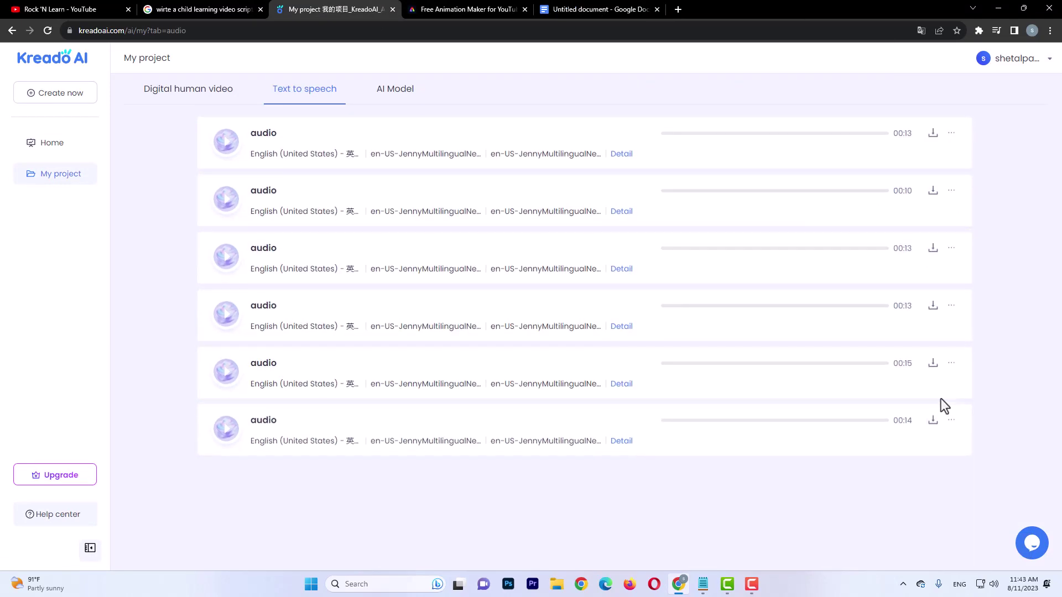
{"action": "left_click", "coordinate": [933, 135]}
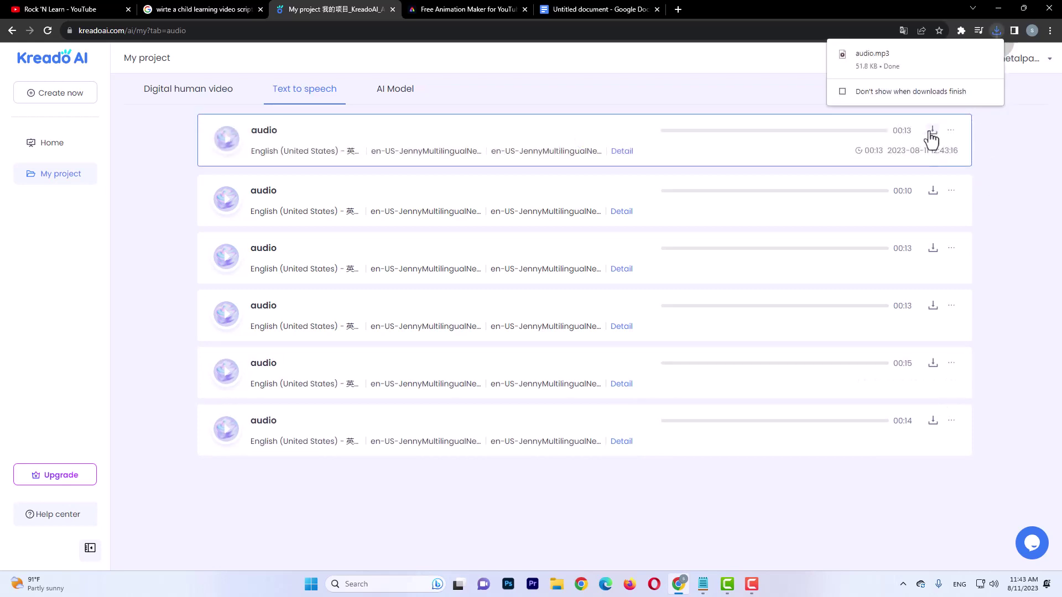
{"action": "left_click", "coordinate": [934, 189]}
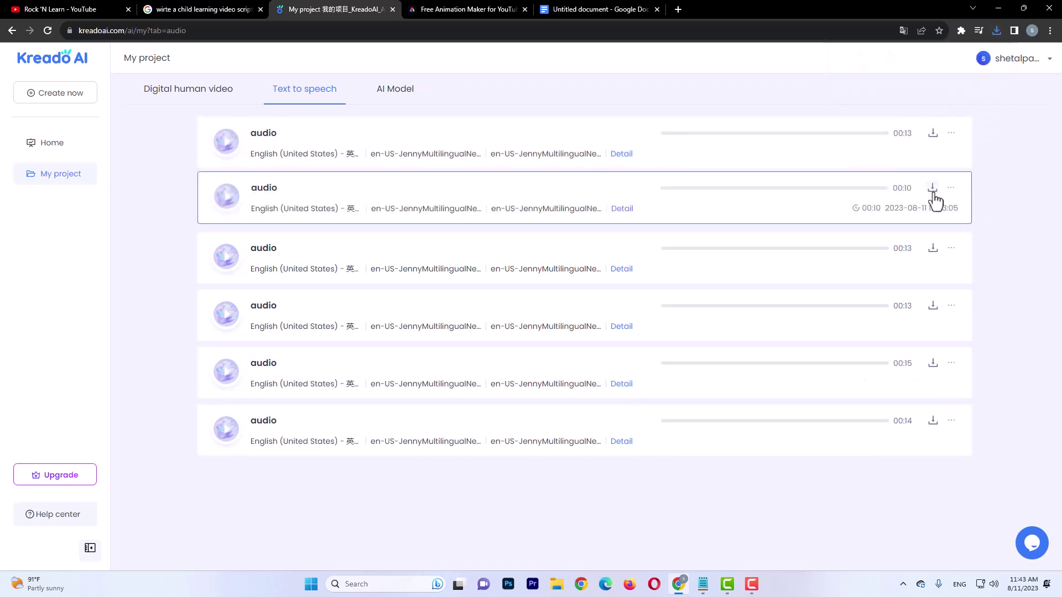
{"action": "left_click", "coordinate": [934, 249]}
{"action": "left_click", "coordinate": [932, 307]}
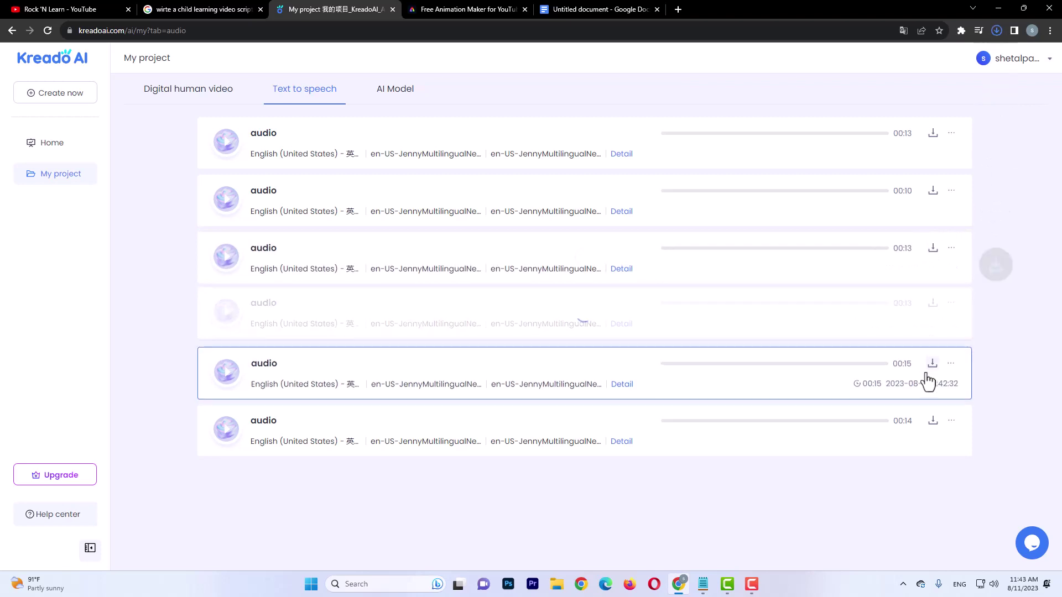
{"action": "left_click", "coordinate": [932, 365]}
{"action": "left_click", "coordinate": [933, 420]}
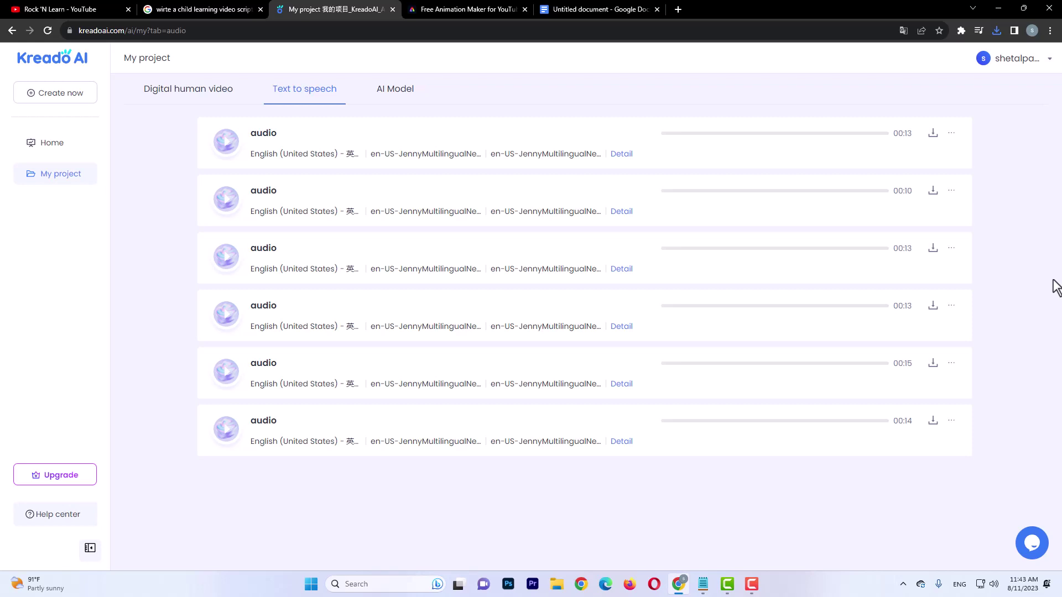
Step: Open Adobe Express's Animate from audio tool, choose the Bluster snowman character and scale it down to 64%
{"action": "left_click", "coordinate": [486, 8]}
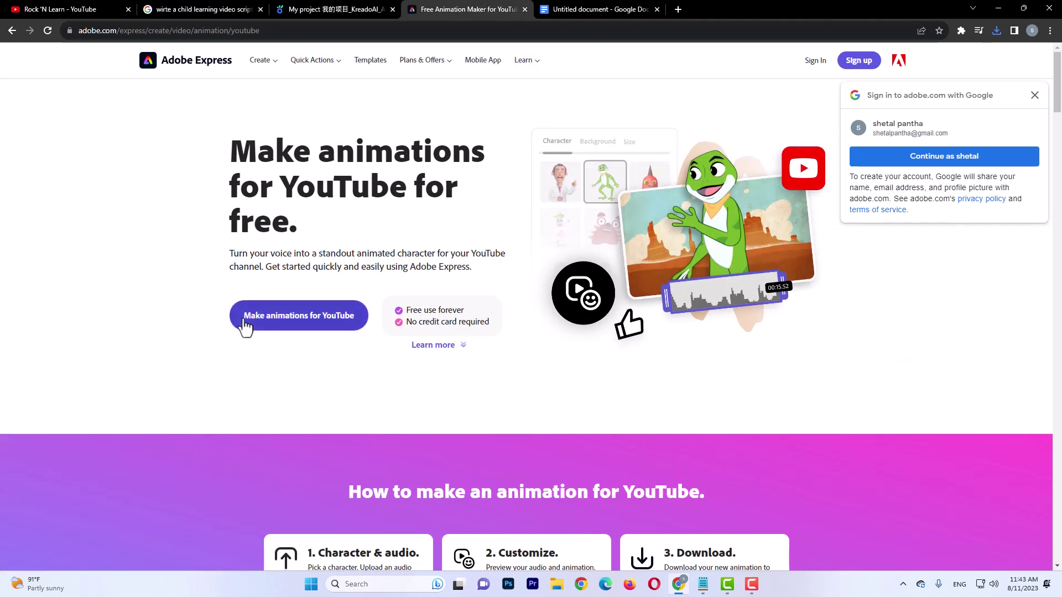
{"action": "left_click", "coordinate": [332, 323]}
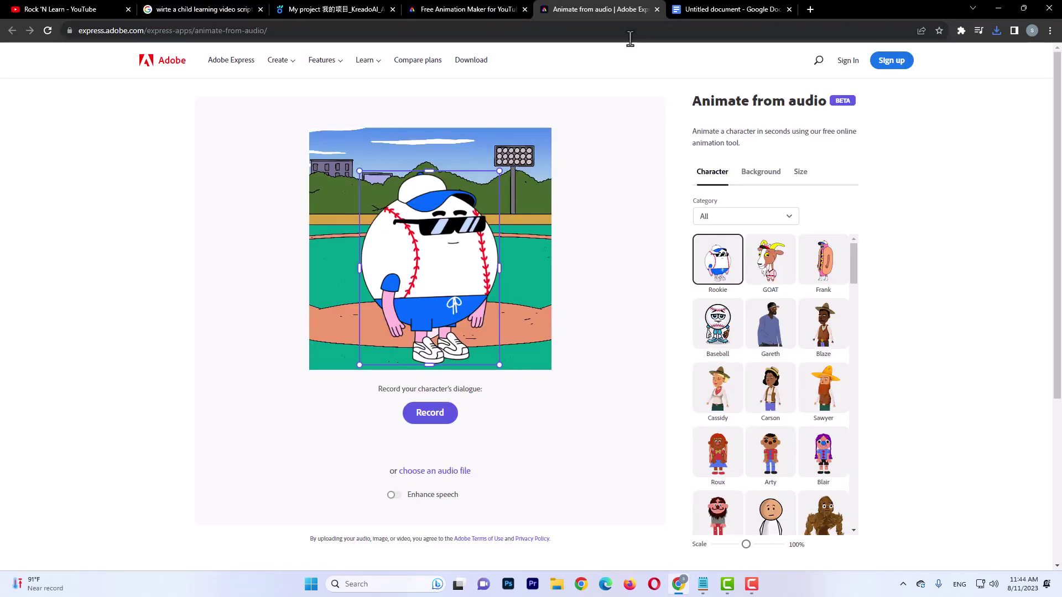
{"action": "left_click_drag", "start_coordinate": [856, 271], "coordinate": [866, 503]}
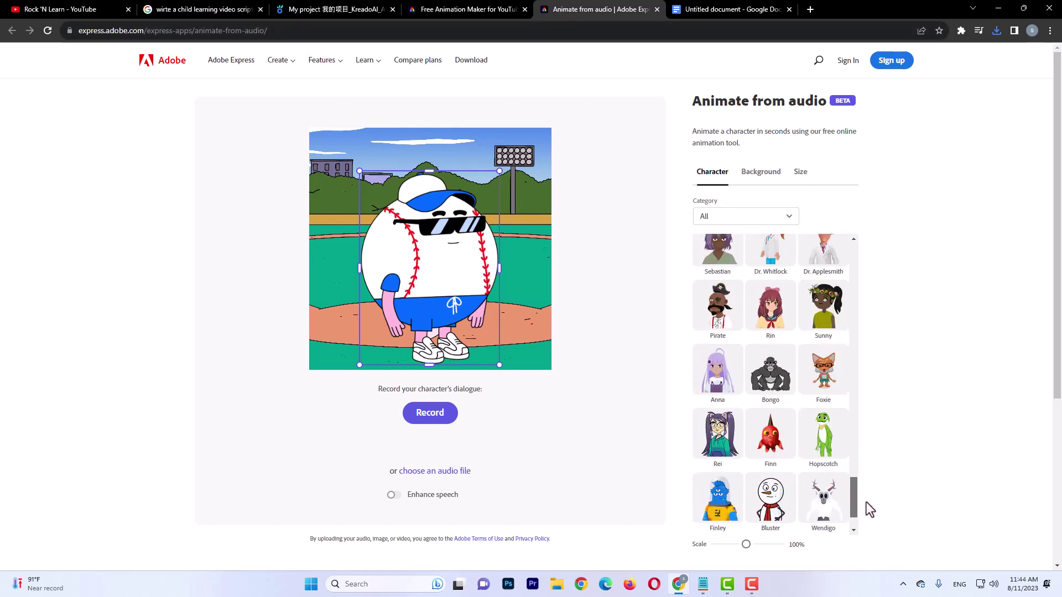
{"action": "left_click", "coordinate": [771, 487]}
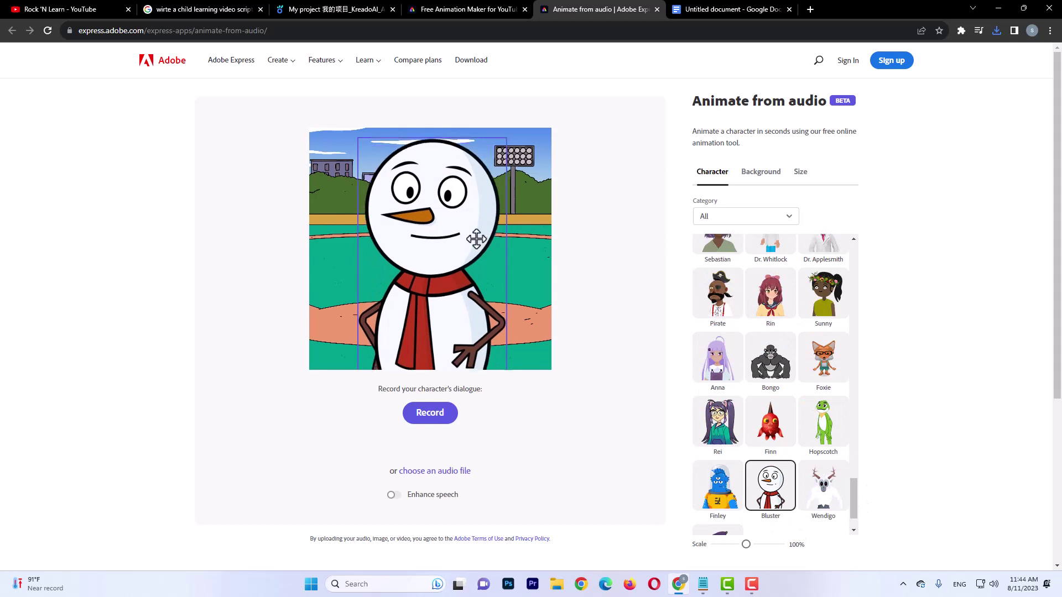
{"action": "left_click_drag", "start_coordinate": [506, 146], "coordinate": [455, 229]}
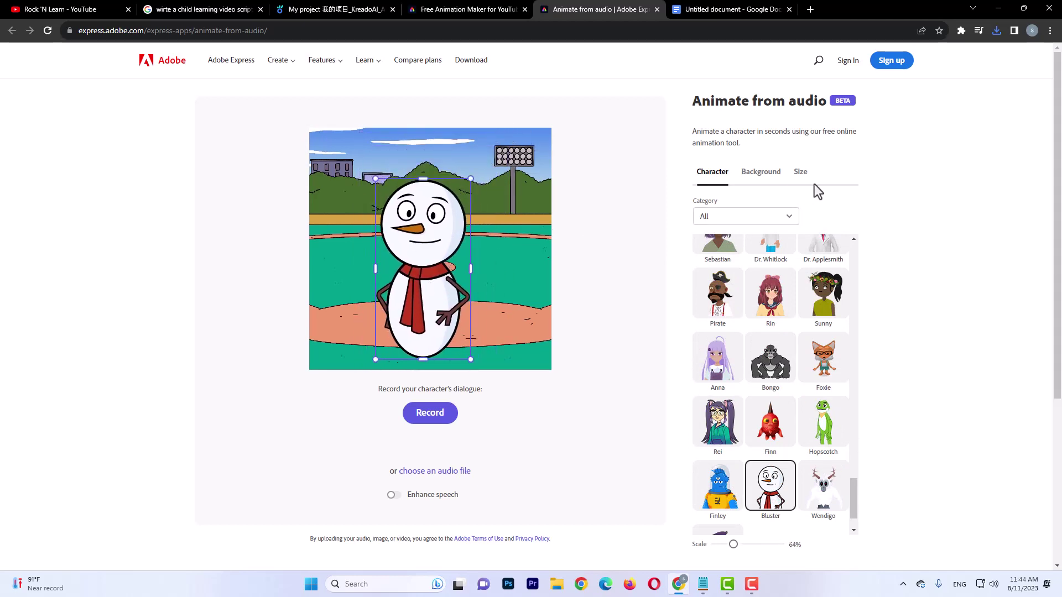
Step: Replace the baseball diamond background with the custom green-screen color #00B140
{"action": "left_click", "coordinate": [769, 178]}
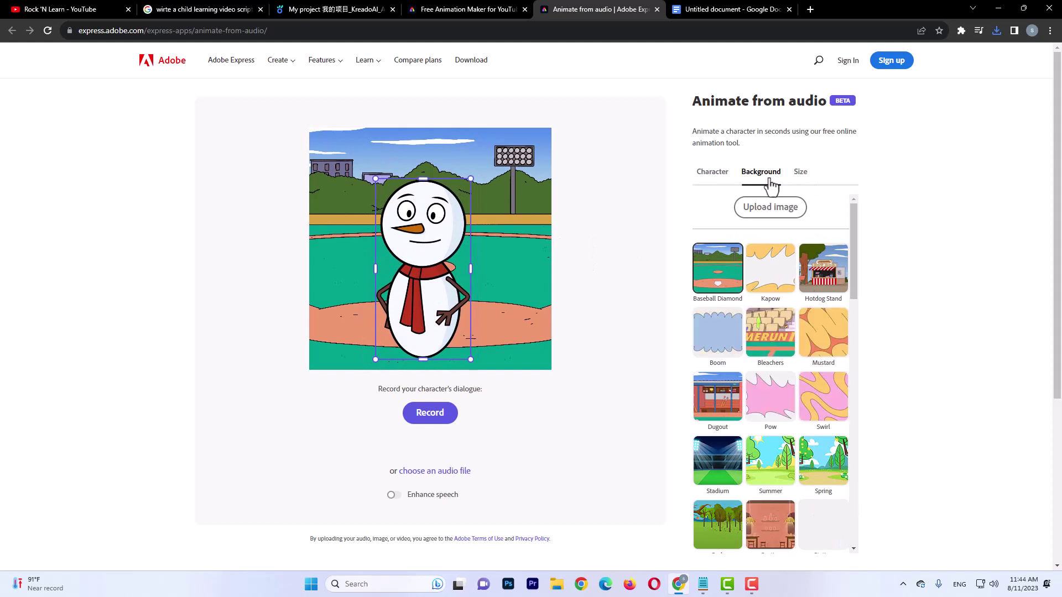
{"action": "scroll", "coordinate": [782, 391], "scroll_direction": "down", "scroll_amount": 1}
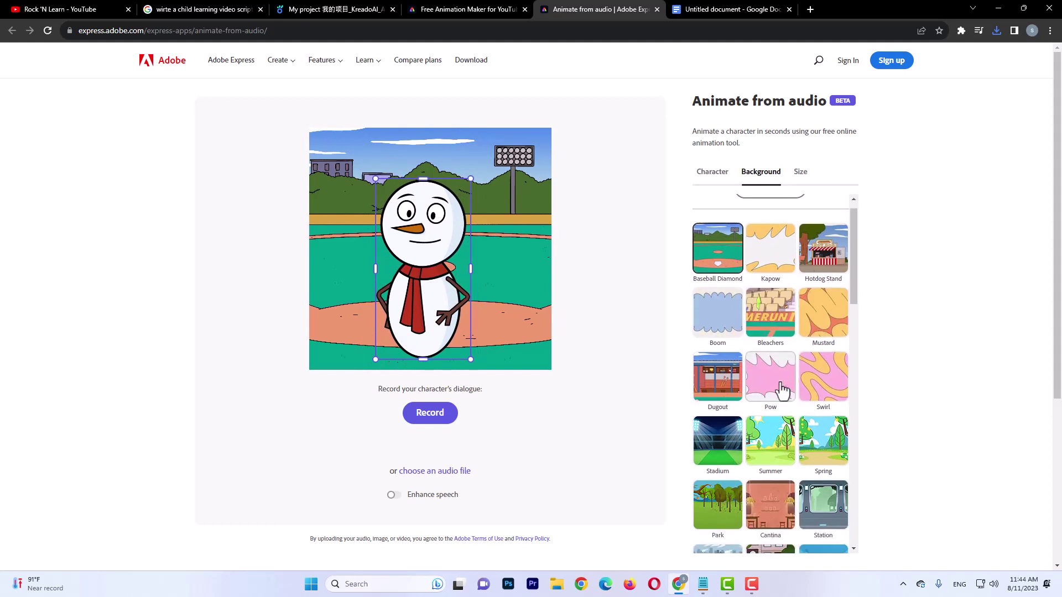
{"action": "scroll", "coordinate": [782, 391], "scroll_direction": "down", "scroll_amount": 12}
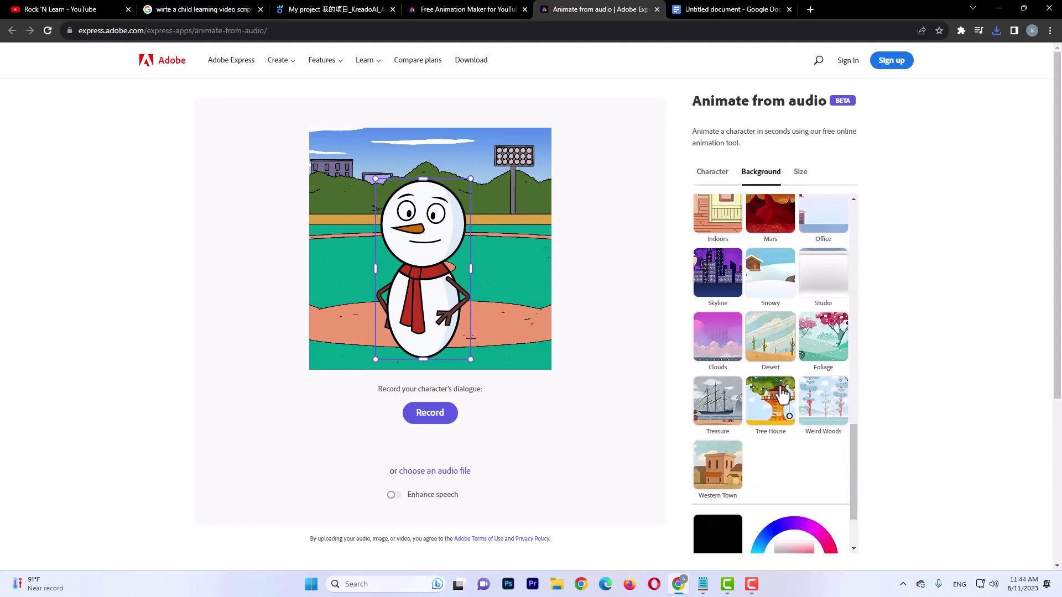
{"action": "scroll", "coordinate": [781, 390], "scroll_direction": "down", "scroll_amount": 4}
{"action": "left_click", "coordinate": [773, 501]}
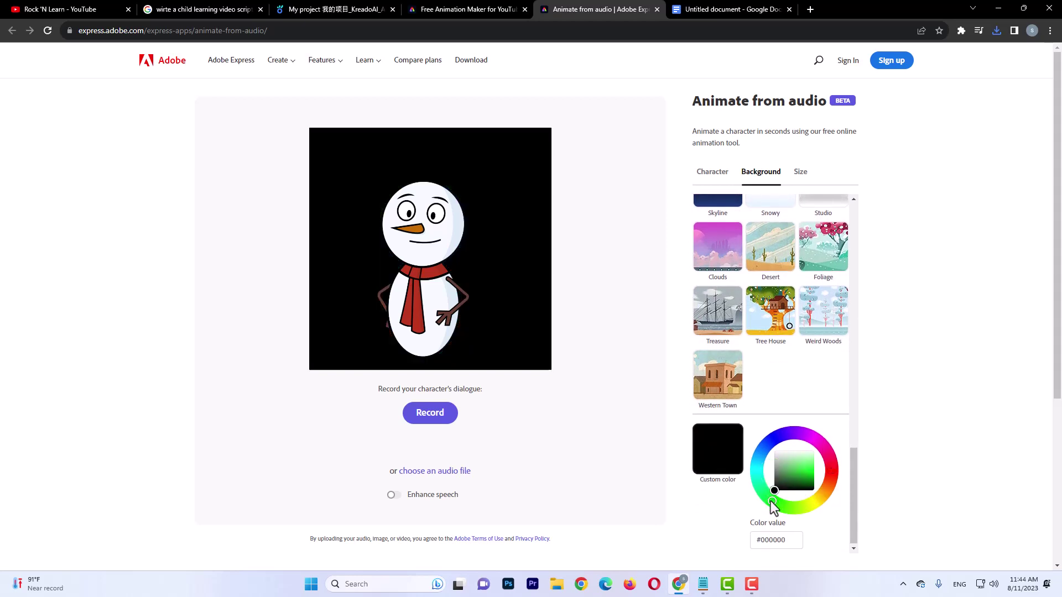
{"action": "left_click_drag", "start_coordinate": [772, 501], "coordinate": [805, 487]}
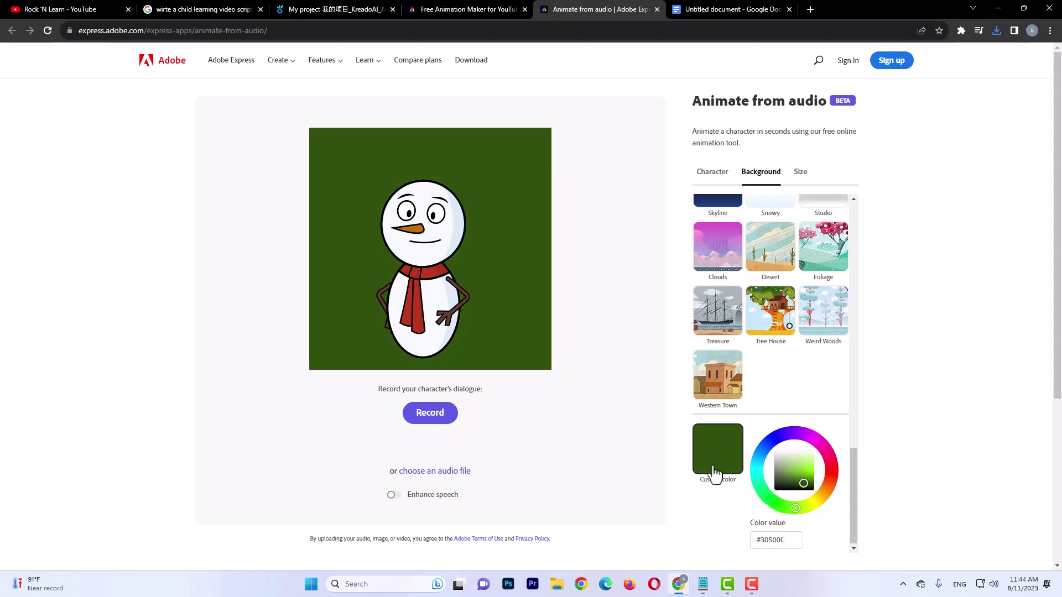
{"action": "left_click", "coordinate": [773, 540]}
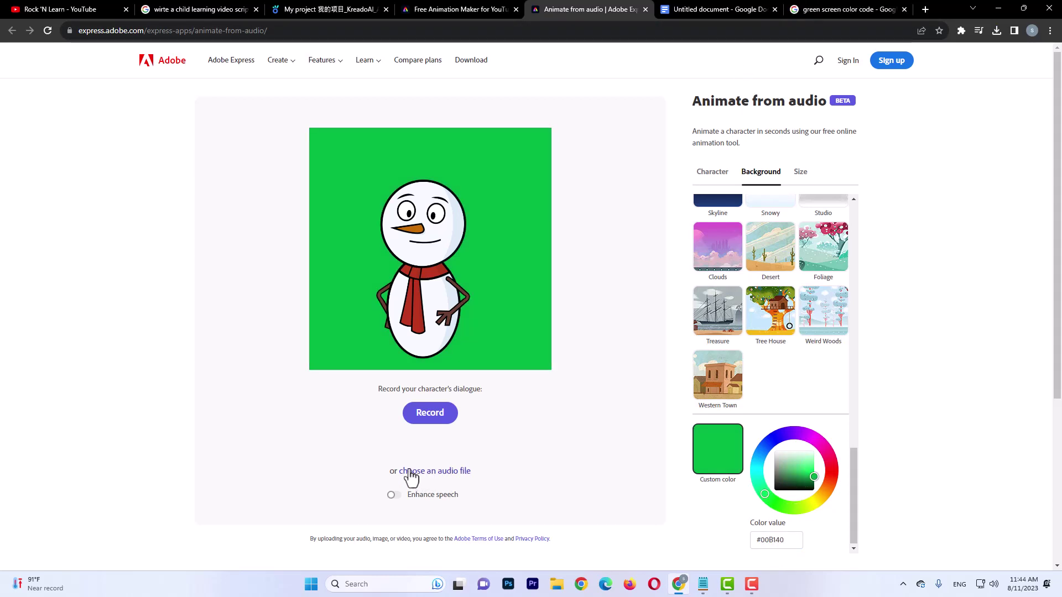
Step: Load the file named audio from the Downloads folder as the snowman's dialogue
{"action": "left_click", "coordinate": [466, 477]}
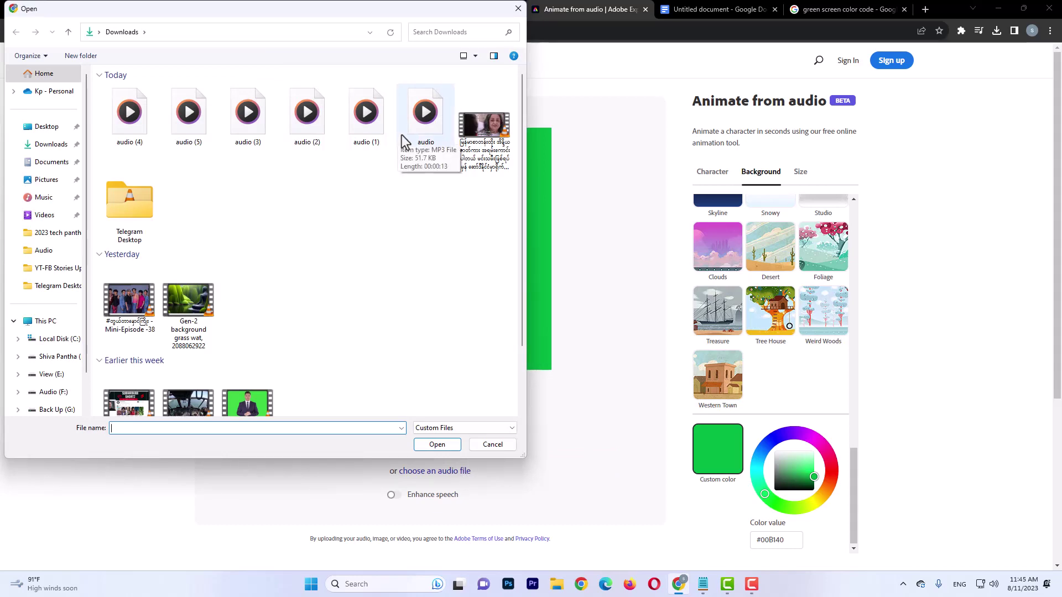
{"action": "left_click", "coordinate": [414, 142]}
{"action": "left_click", "coordinate": [437, 444]}
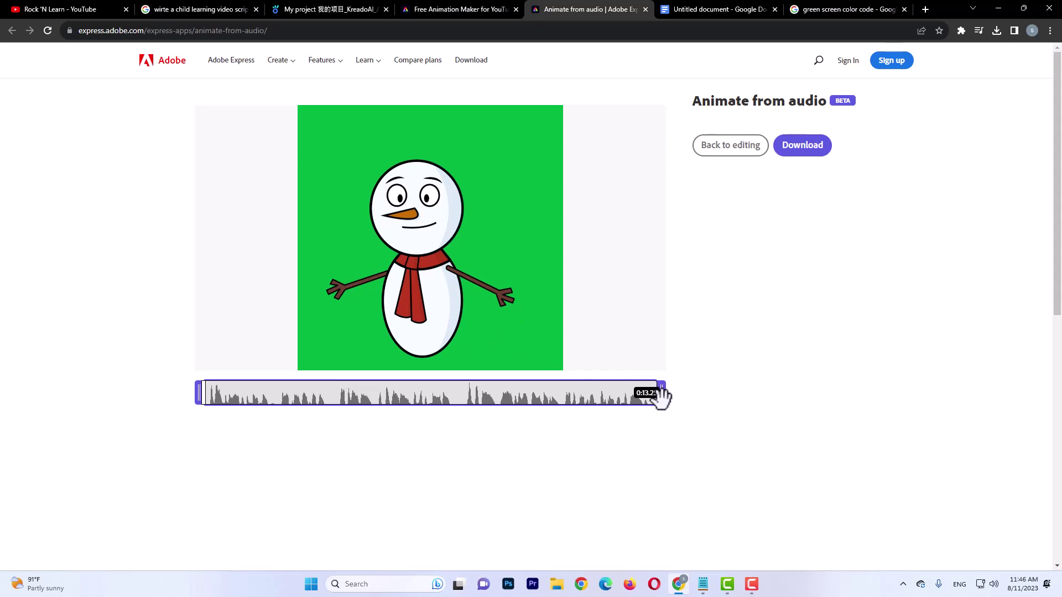
Step: Download the animated snowman clip at its full audio length and check the browser's downloads
{"action": "left_click", "coordinate": [661, 399]}
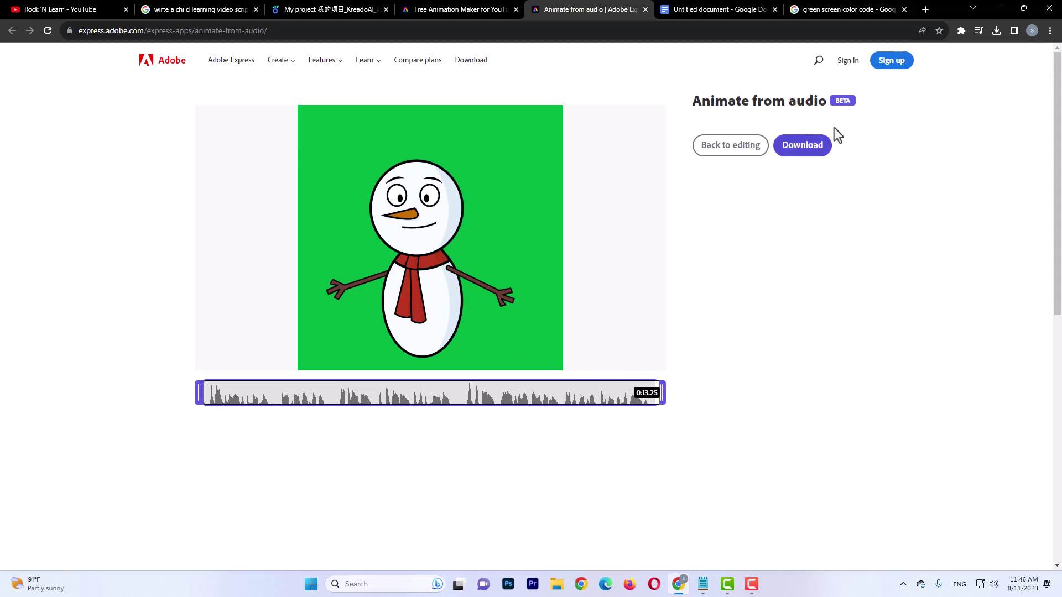
{"action": "left_click", "coordinate": [797, 152]}
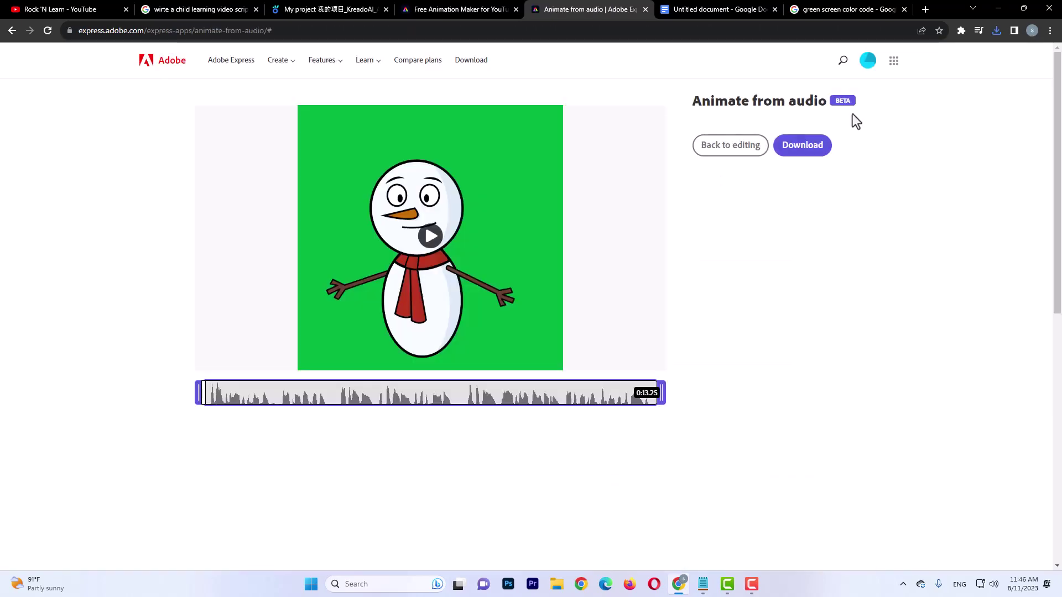
{"action": "left_click", "coordinate": [997, 31]}
{"action": "left_click", "coordinate": [770, 243]}
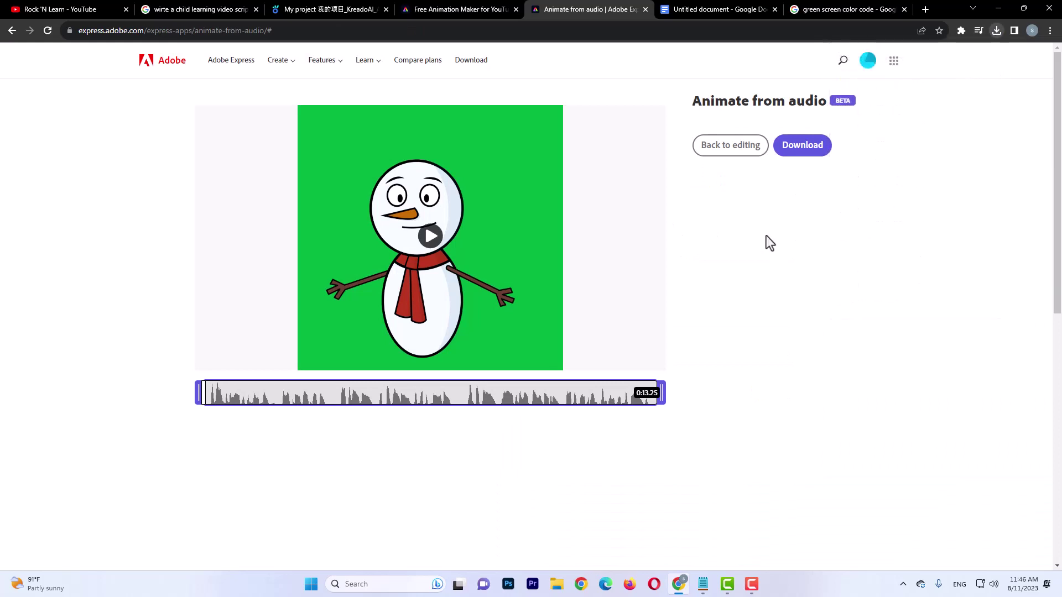
Step: Return to editing the snowman animation and apply the custom background color #00B140
{"action": "left_click", "coordinate": [732, 145]}
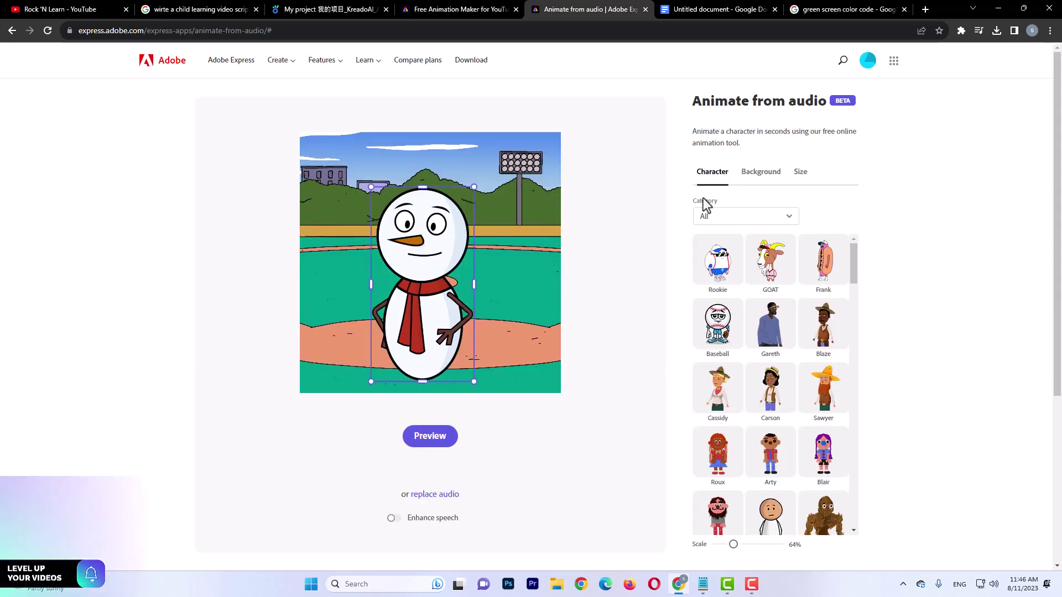
{"action": "left_click", "coordinate": [765, 176]}
{"action": "scroll", "coordinate": [774, 451], "scroll_direction": "down", "scroll_amount": 3}
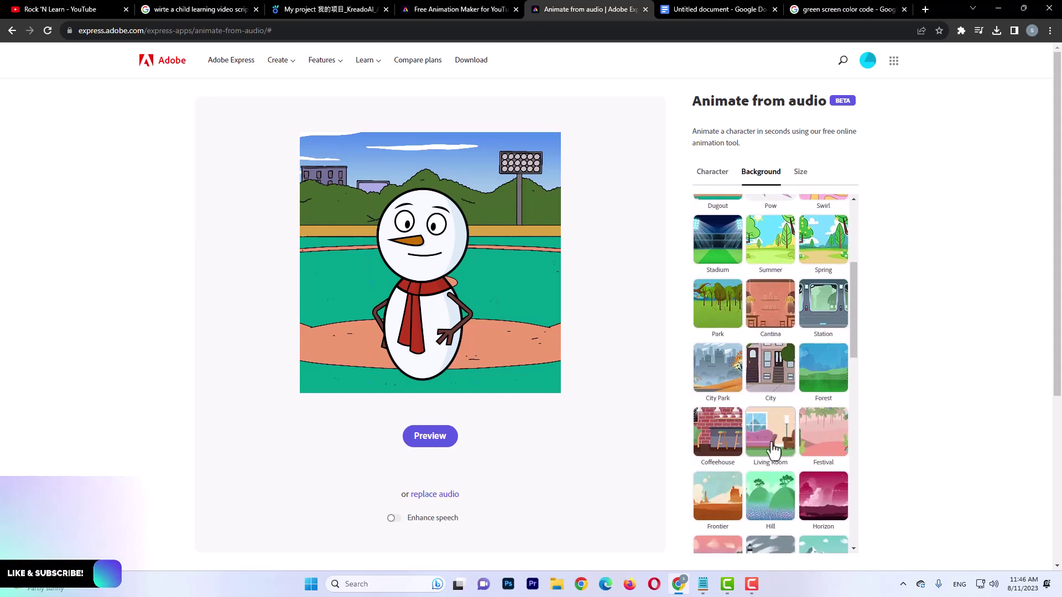
{"action": "scroll", "coordinate": [774, 451], "scroll_direction": "down", "scroll_amount": 10}
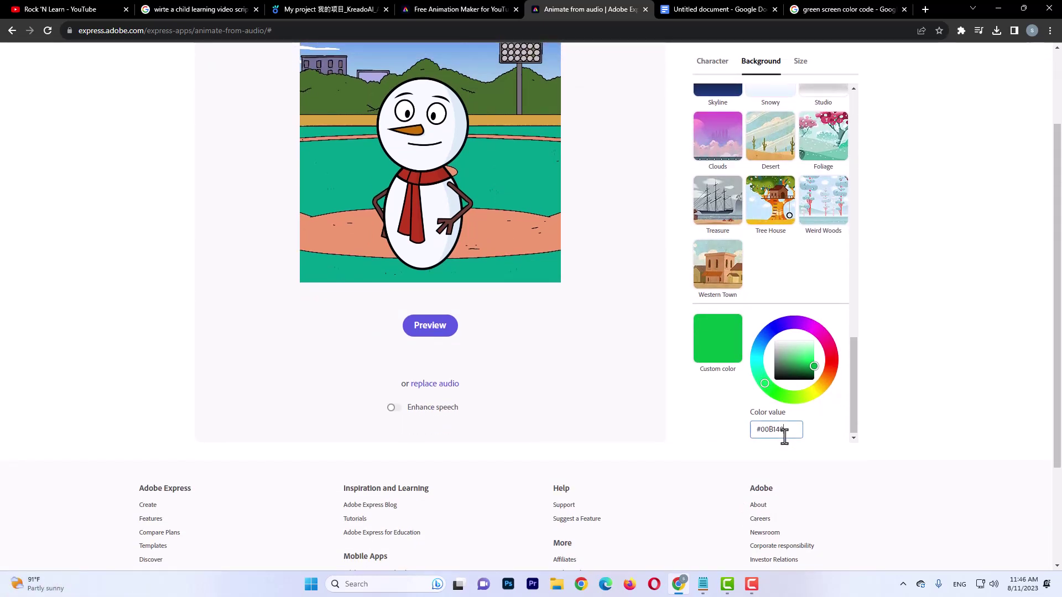
{"action": "key", "text": "Return"}
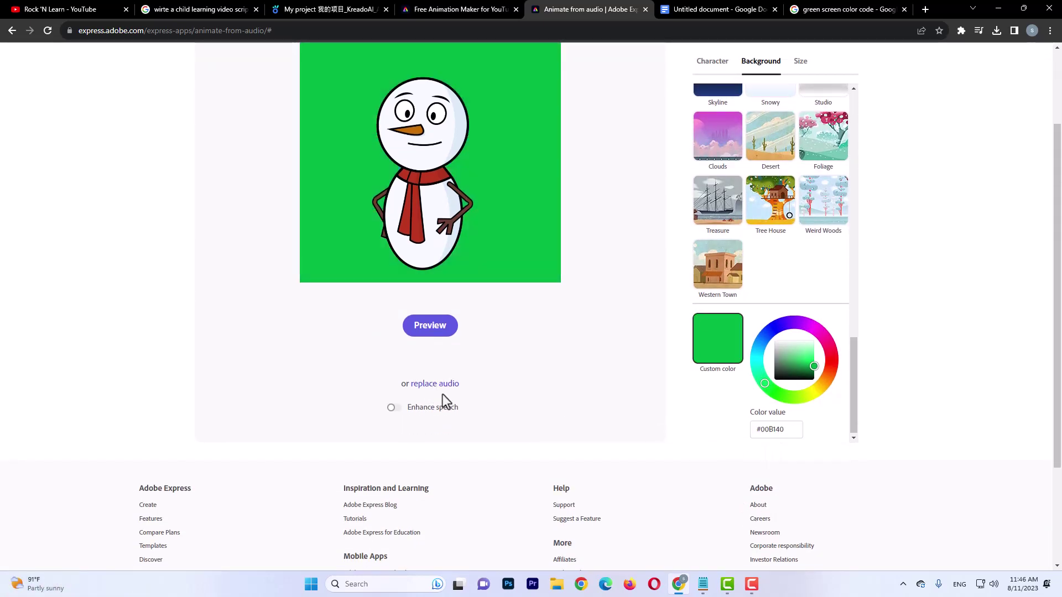
Step: Clear the loaded dialogue to replace its audio and reapply the #00B140 green background behind the snowman
{"action": "left_click", "coordinate": [439, 386]}
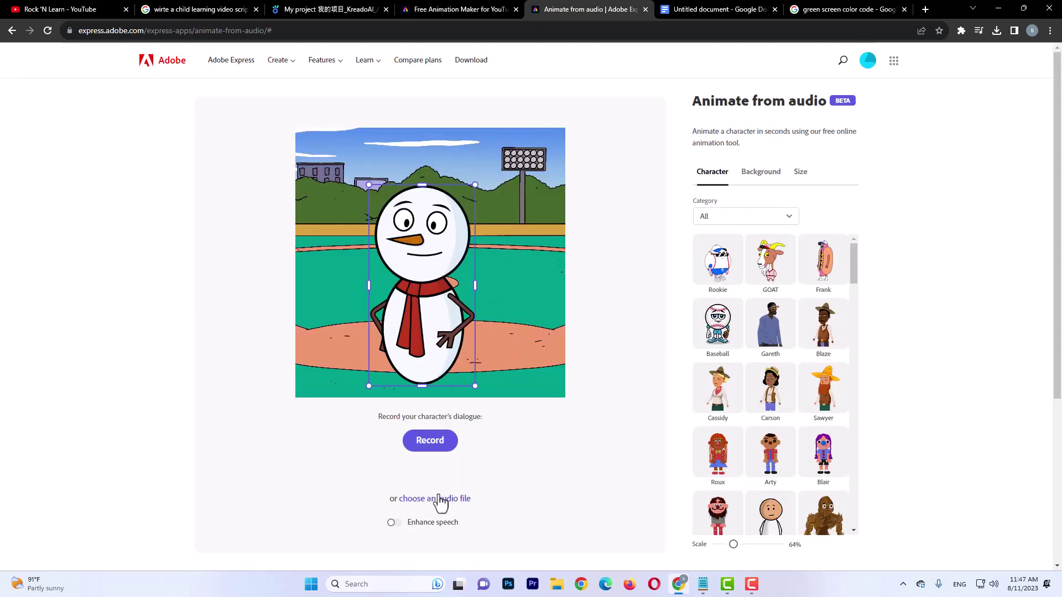
{"action": "left_click", "coordinate": [744, 173]}
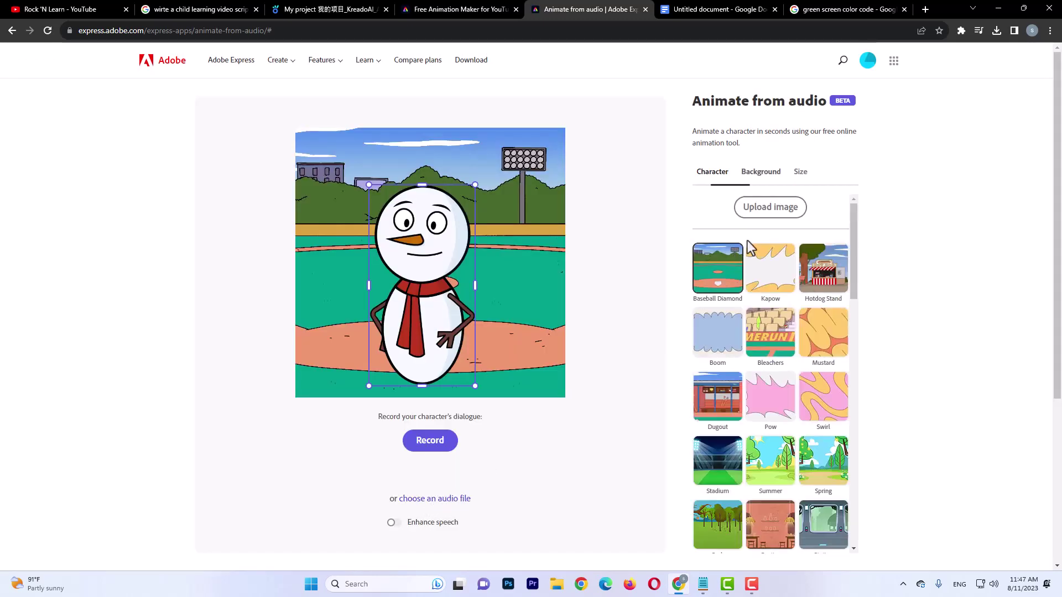
{"action": "scroll", "coordinate": [735, 443], "scroll_direction": "down", "scroll_amount": 12}
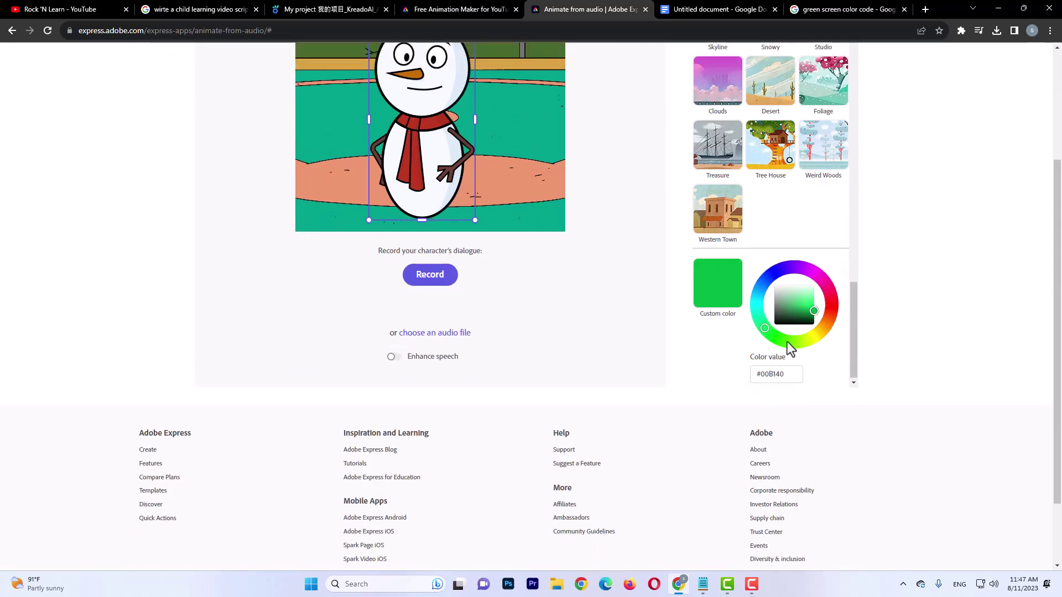
{"action": "left_click", "coordinate": [784, 375]}
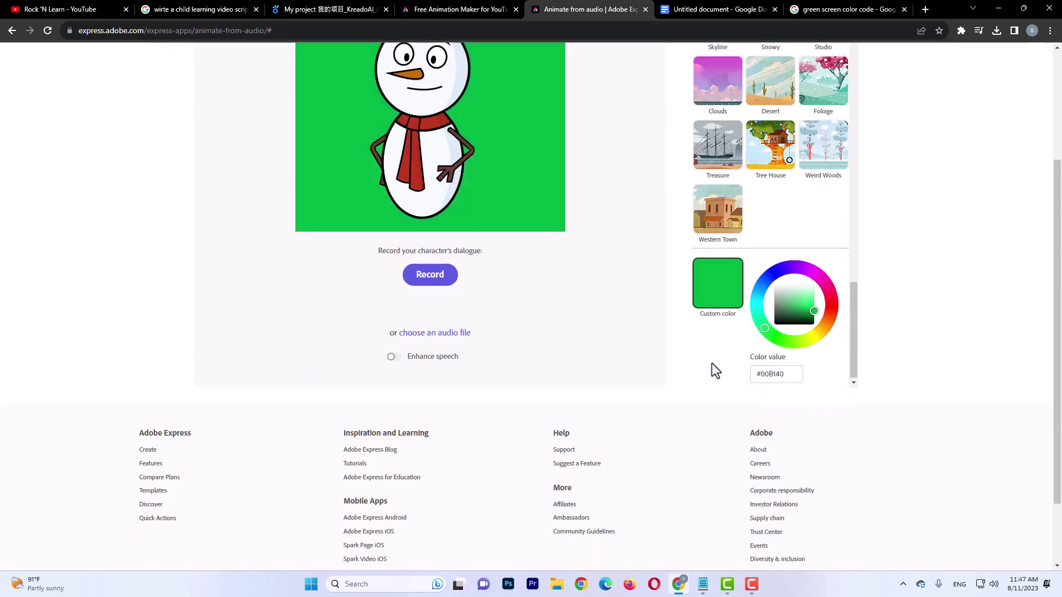
{"action": "scroll", "coordinate": [443, 301], "scroll_direction": "up", "scroll_amount": 3}
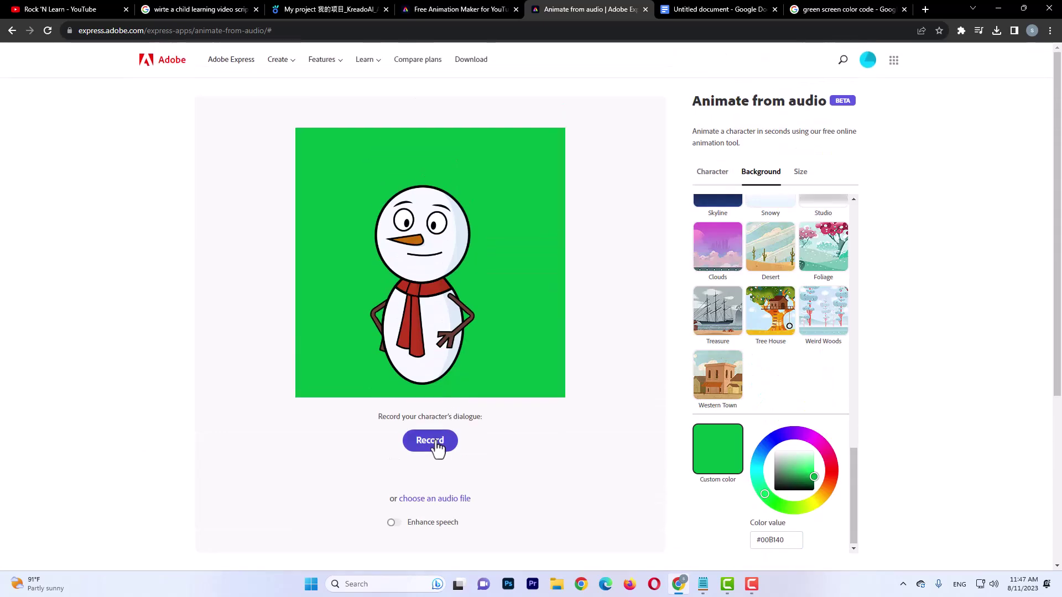
Step: Load the file named audio (1) from the Downloads folder as the snowman's new dialogue
{"action": "left_click", "coordinate": [446, 501]}
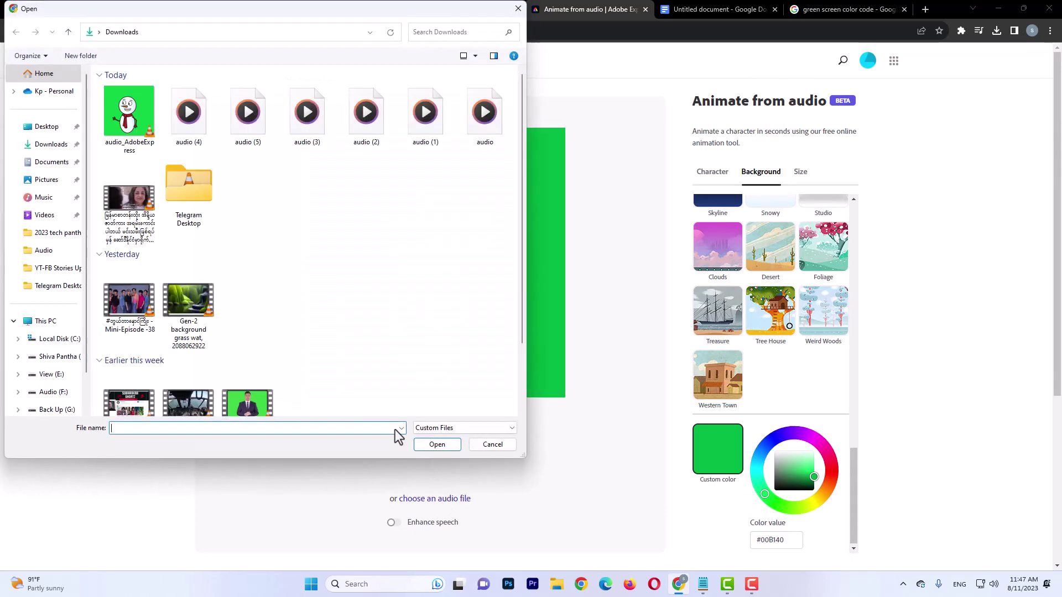
{"action": "left_click", "coordinate": [437, 130]}
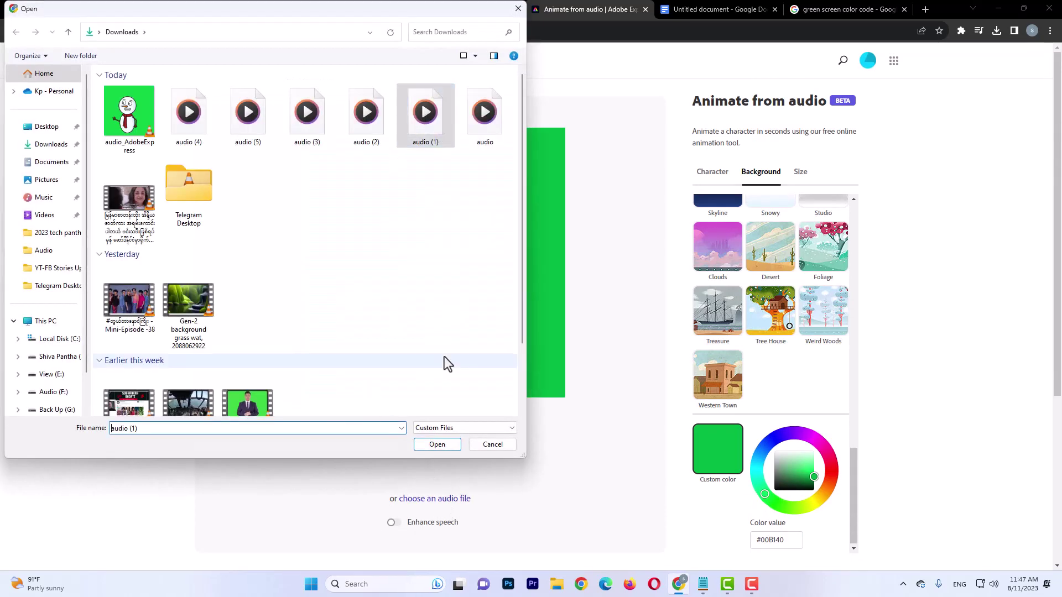
{"action": "left_click", "coordinate": [442, 446]}
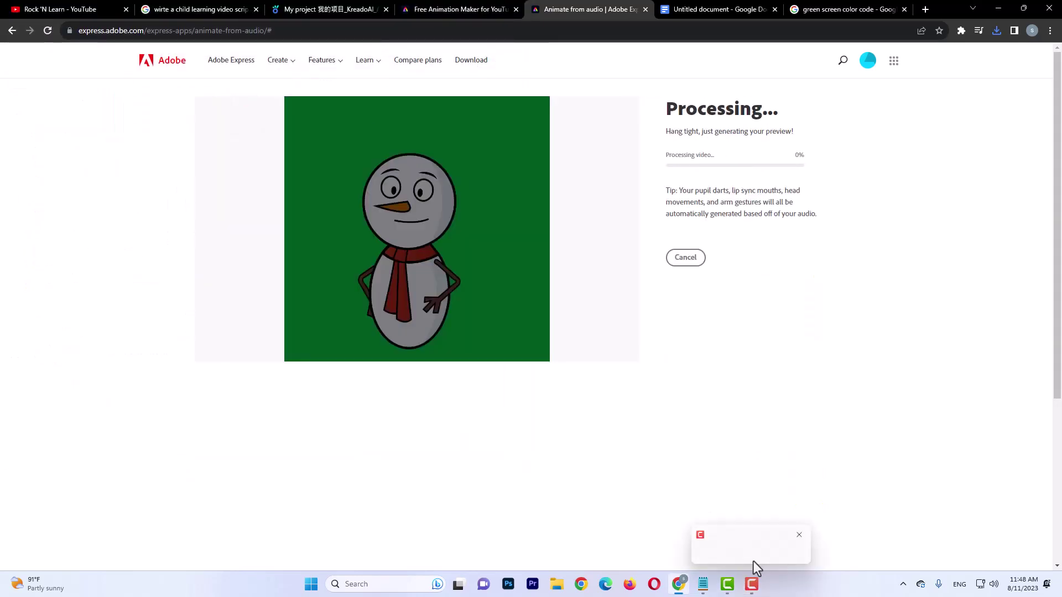
{"action": "left_click", "coordinate": [754, 562]}
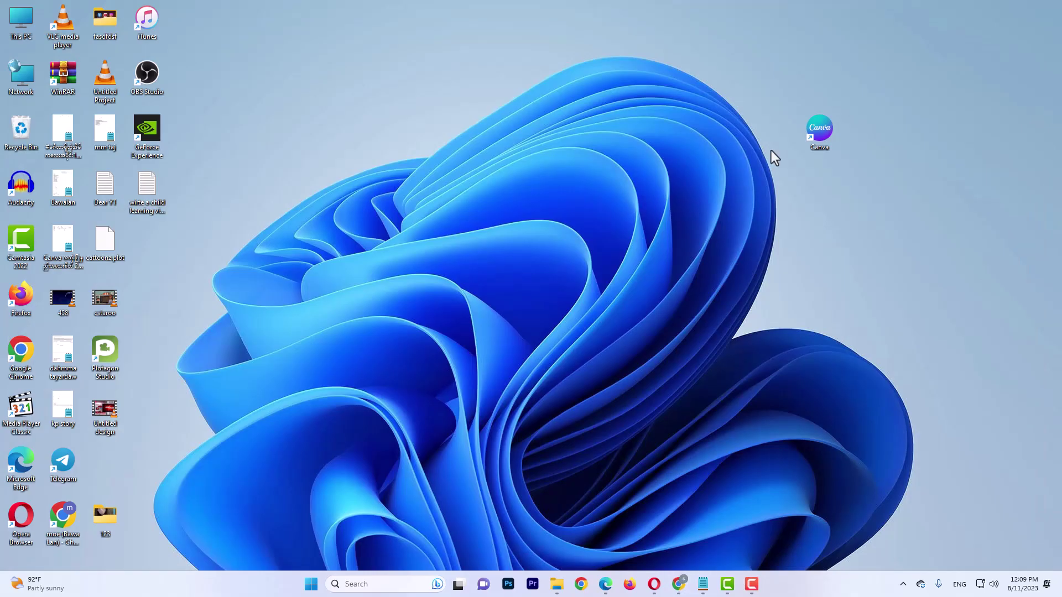
Step: Switch to Canva and create a new blank YouTube Video design
{"action": "double_click", "coordinate": [821, 129]}
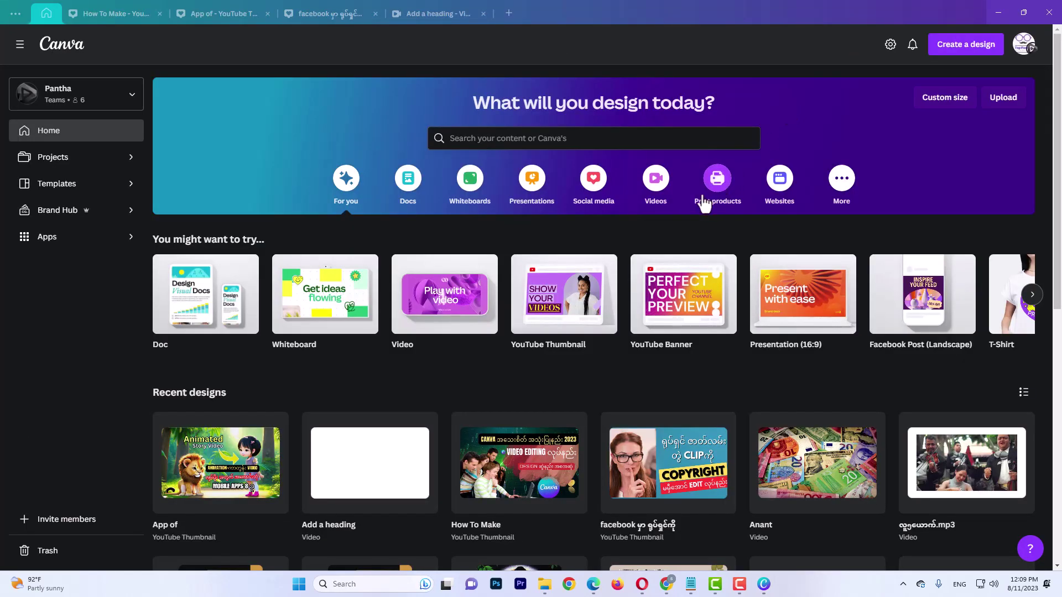
{"action": "left_click", "coordinate": [660, 182]}
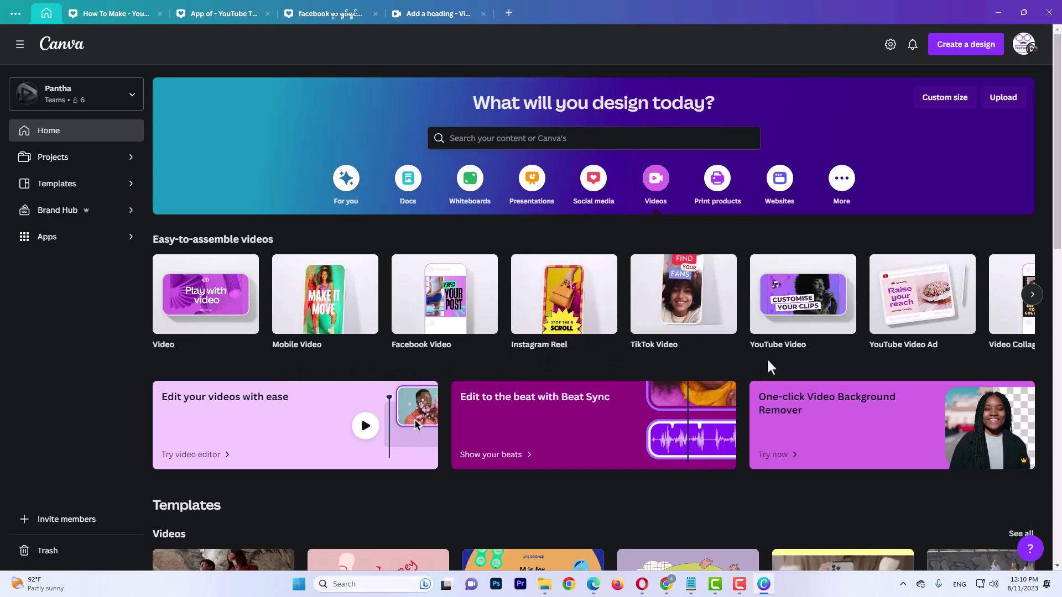
{"action": "left_click", "coordinate": [803, 294]}
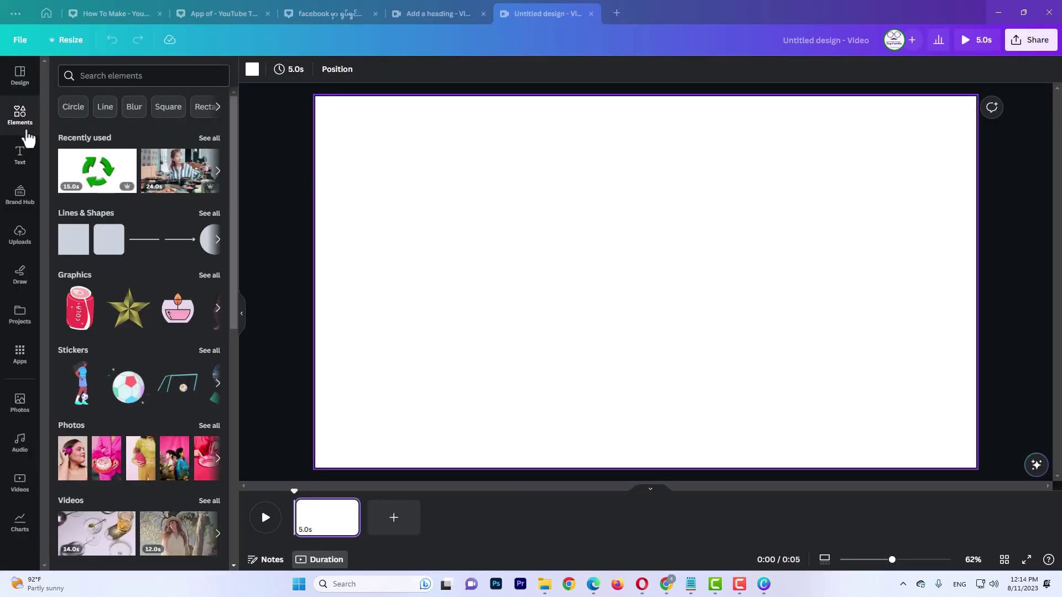
Step: Search the graphics for "forest background" and enlarge the meadow landscape with blue hills to fill the whole page
{"action": "left_click", "coordinate": [120, 75]}
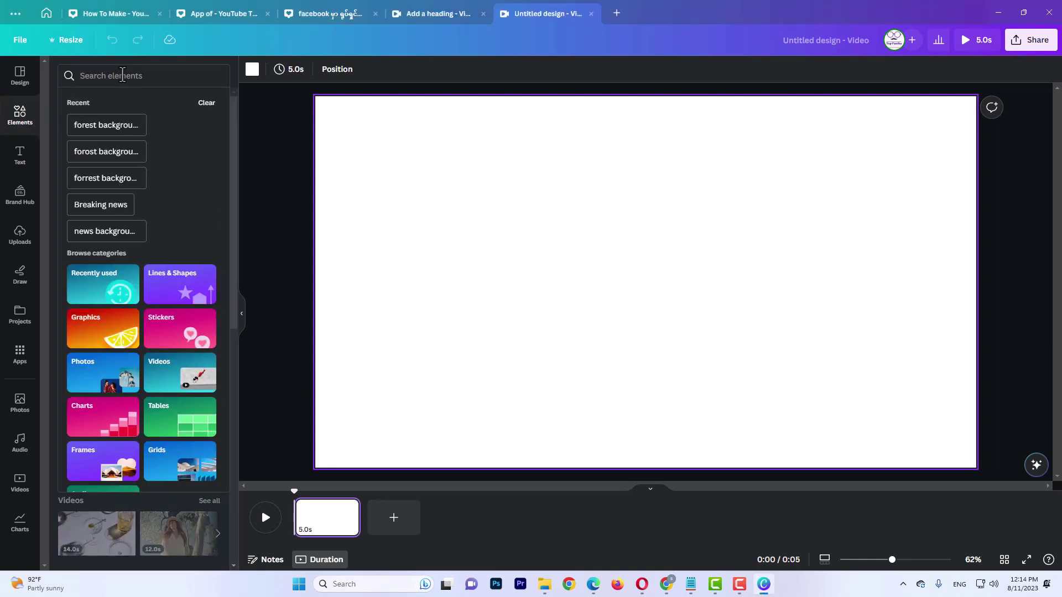
{"action": "left_click", "coordinate": [103, 128]}
{"action": "left_click", "coordinate": [85, 105]}
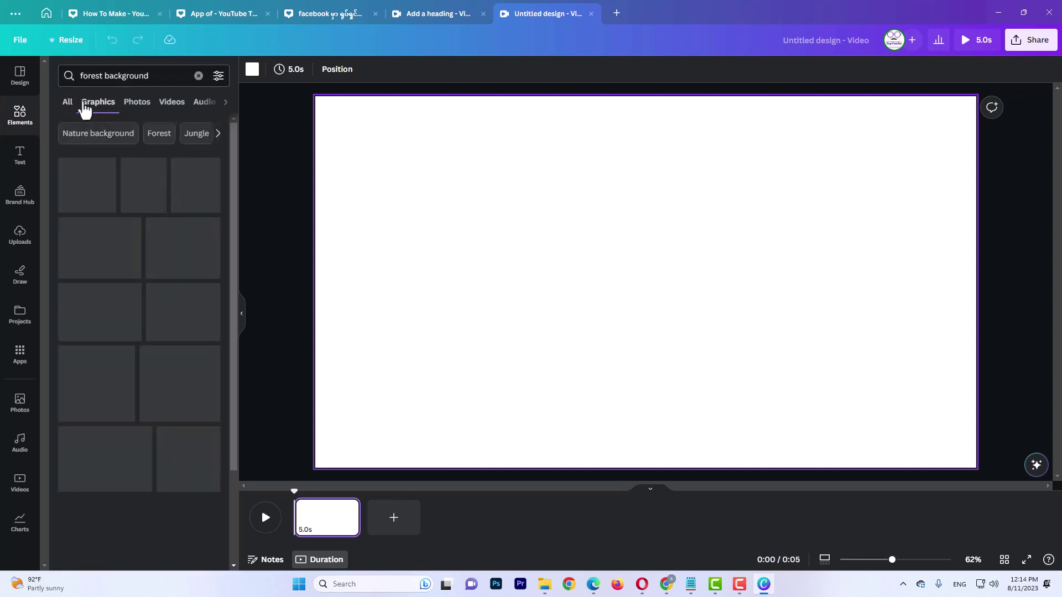
{"action": "scroll", "coordinate": [154, 310], "scroll_direction": "down", "scroll_amount": 3}
{"action": "scroll", "coordinate": [154, 310], "scroll_direction": "down", "scroll_amount": 5}
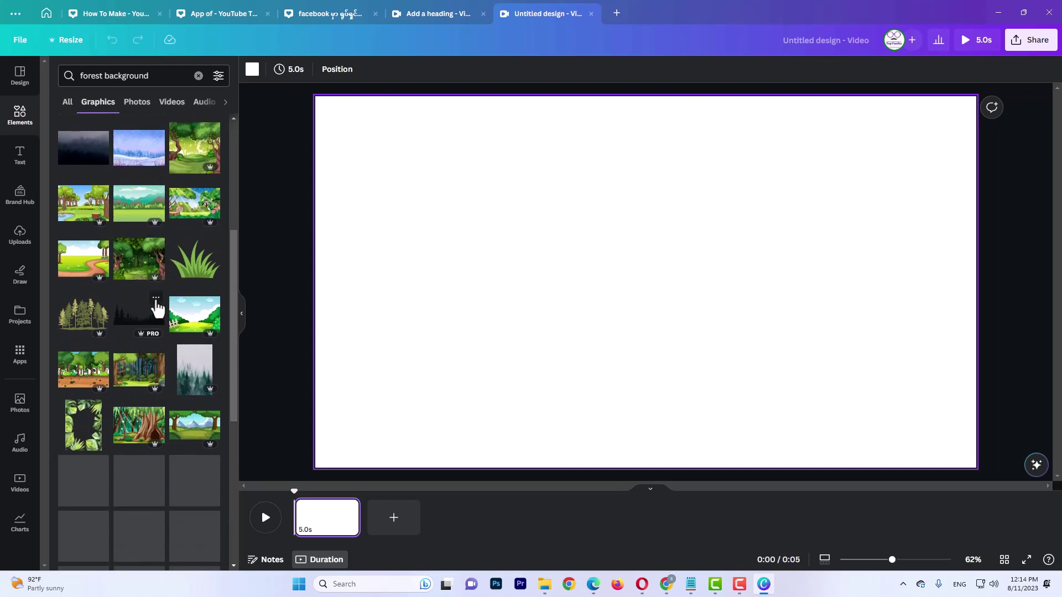
{"action": "scroll", "coordinate": [157, 304], "scroll_direction": "up", "scroll_amount": 5}
{"action": "scroll", "coordinate": [159, 307], "scroll_direction": "up", "scroll_amount": 3}
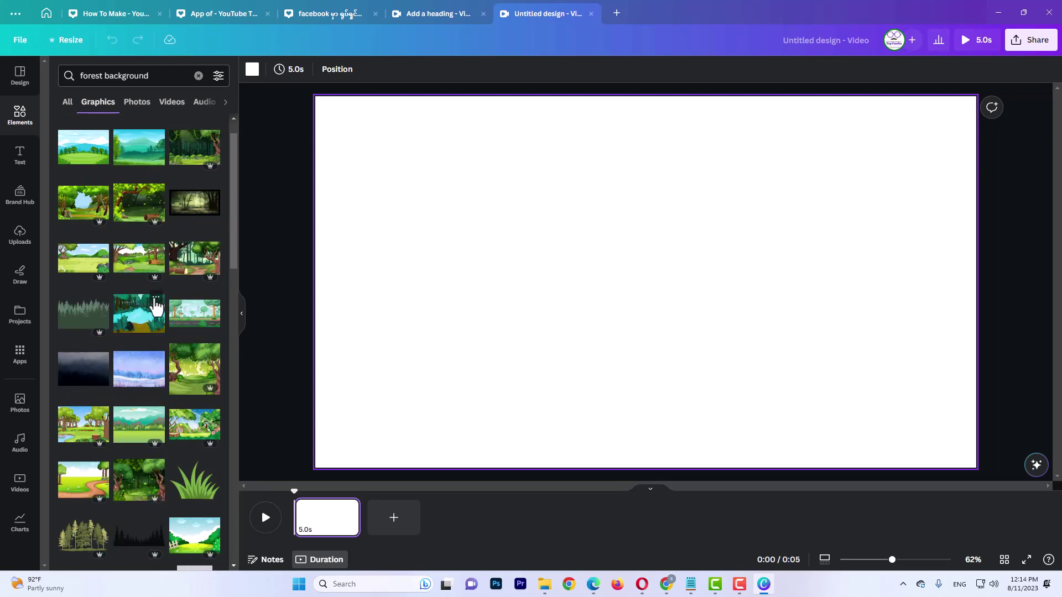
{"action": "left_click", "coordinate": [83, 156]}
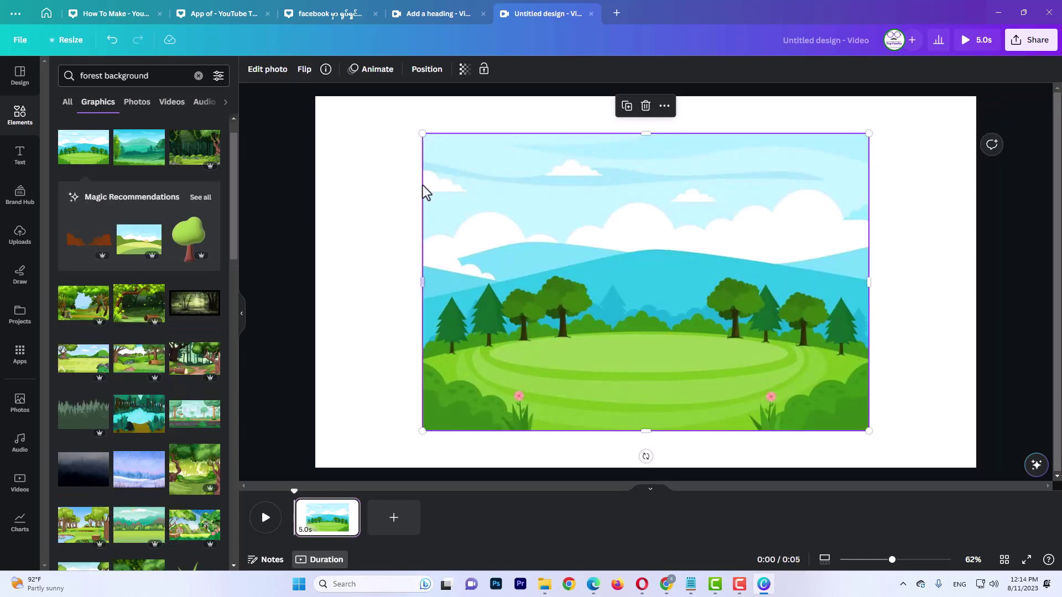
{"action": "left_click_drag", "start_coordinate": [422, 133], "coordinate": [333, 118]}
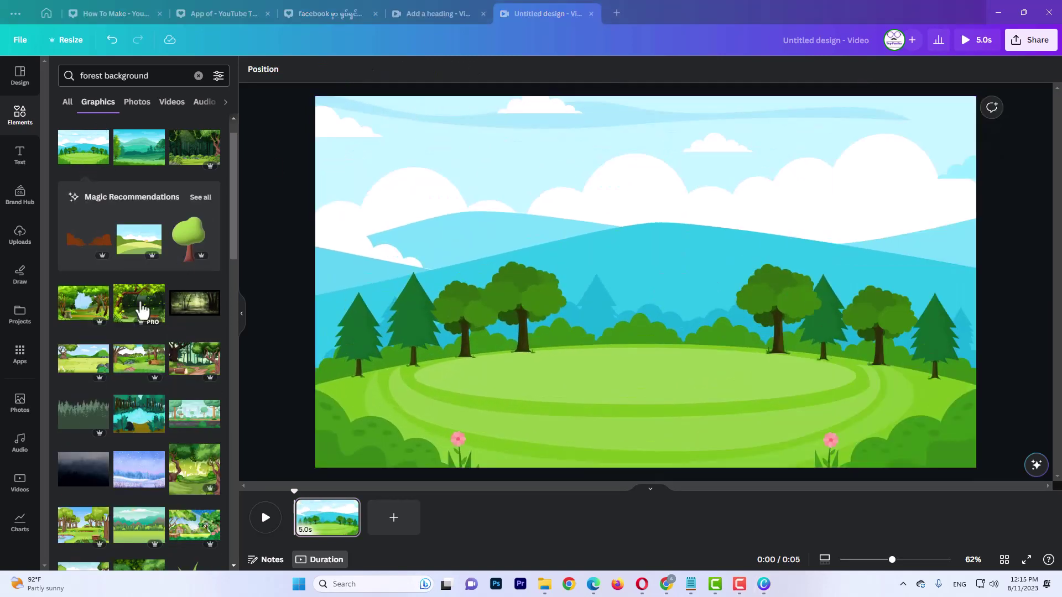
Step: Upload the green-screen snowman clips and set the landscape page's timing to 16.0 seconds
{"action": "left_click", "coordinate": [19, 235]}
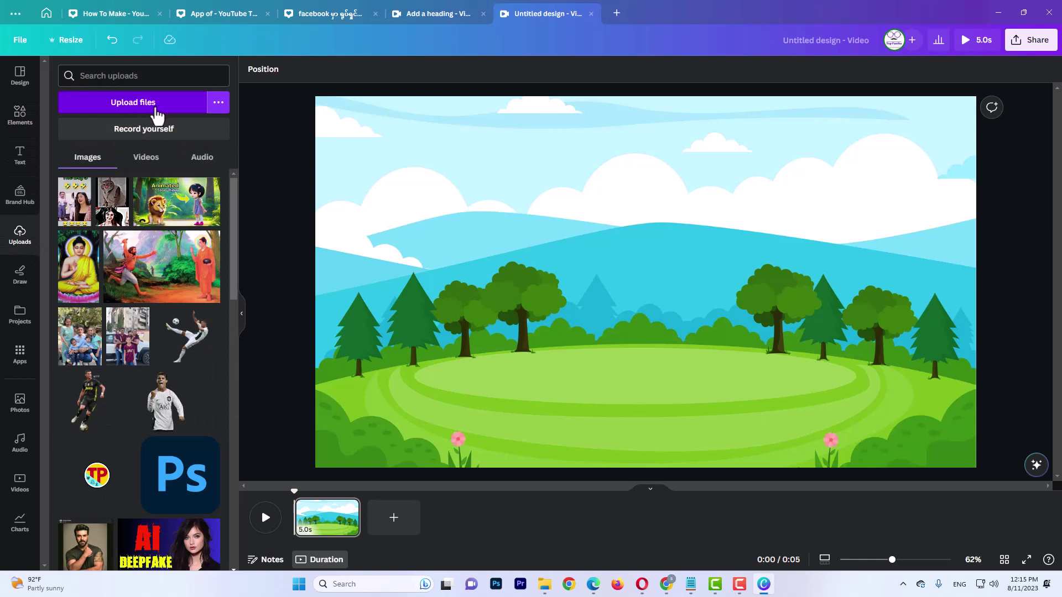
{"action": "left_click", "coordinate": [149, 108]}
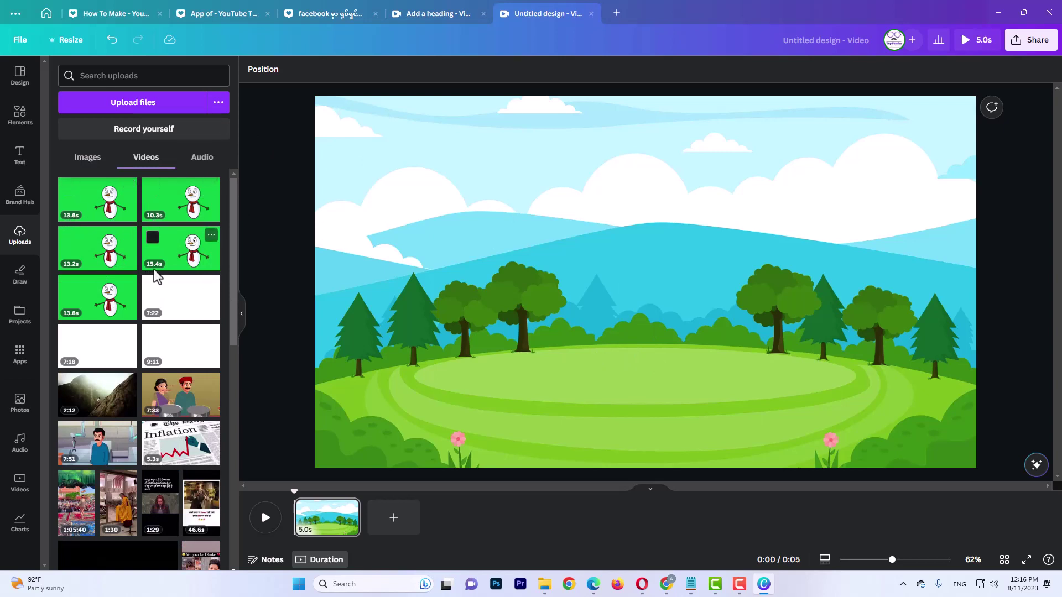
{"action": "left_click", "coordinate": [315, 524]}
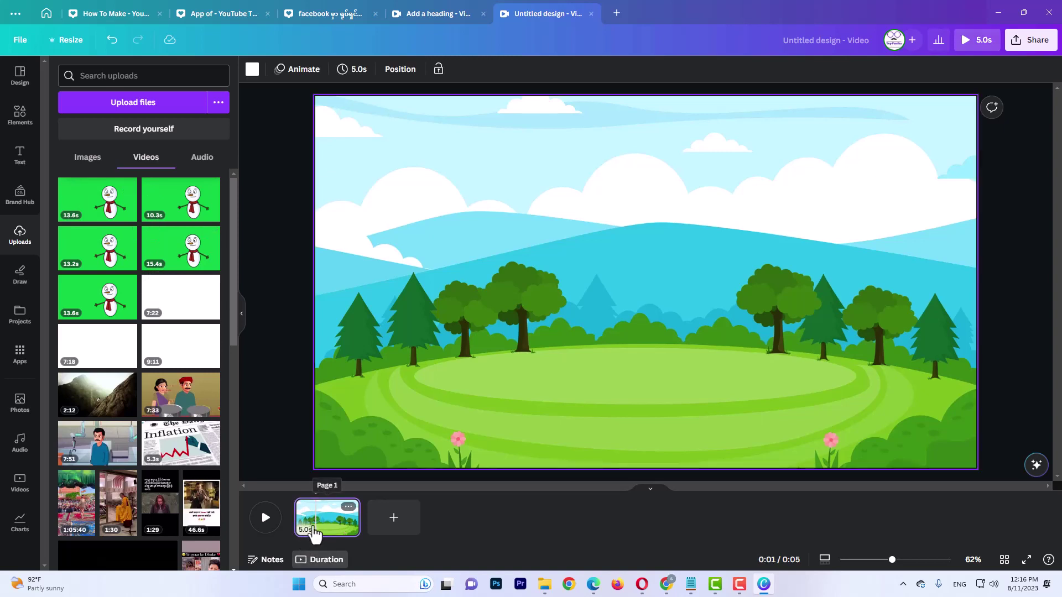
{"action": "left_click", "coordinate": [358, 76]}
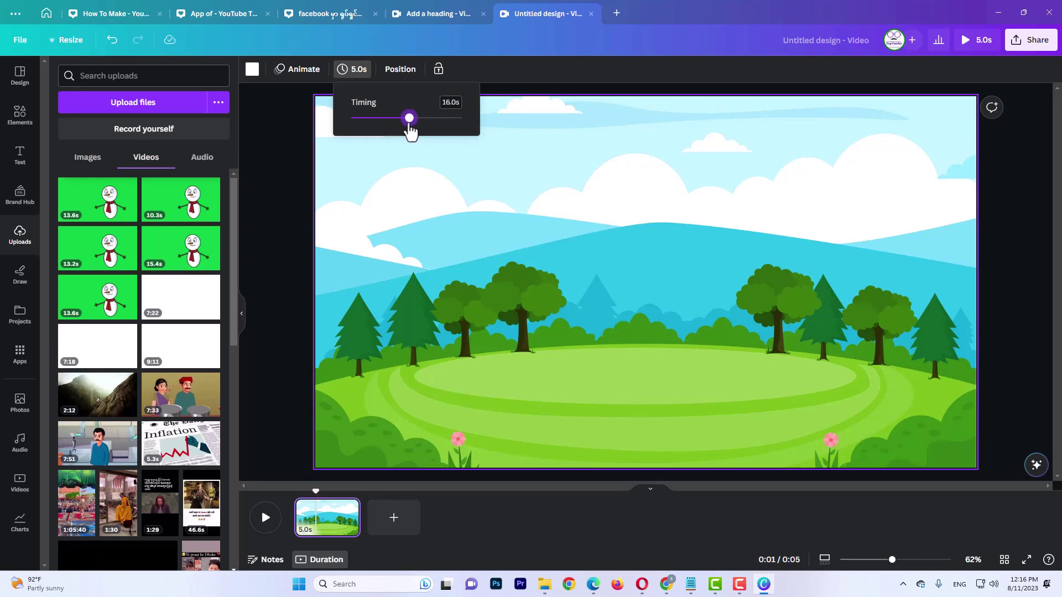
{"action": "left_click_drag", "start_coordinate": [410, 129], "coordinate": [409, 130]}
{"action": "left_click", "coordinate": [249, 188]}
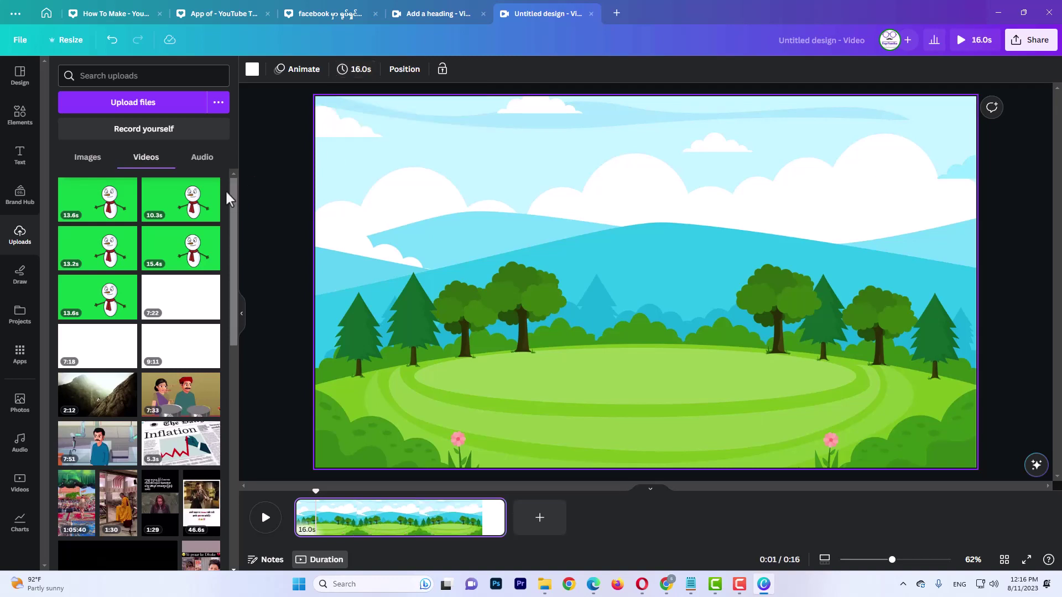
Step: Replace the forest background search with "animation tree" and show all matching graphics
{"action": "left_click", "coordinate": [21, 119]}
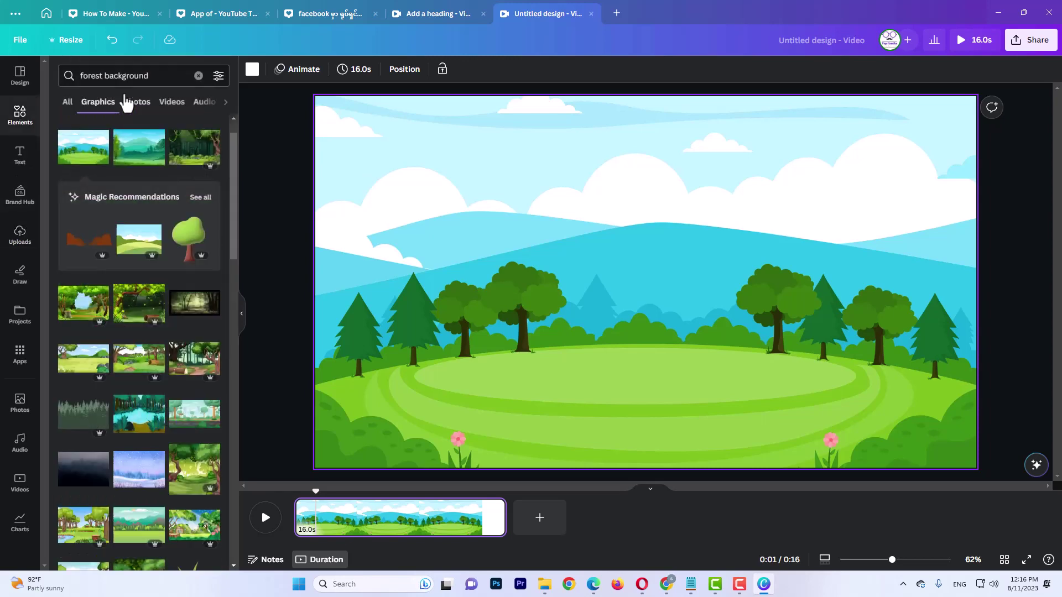
{"action": "left_click", "coordinate": [199, 76]}
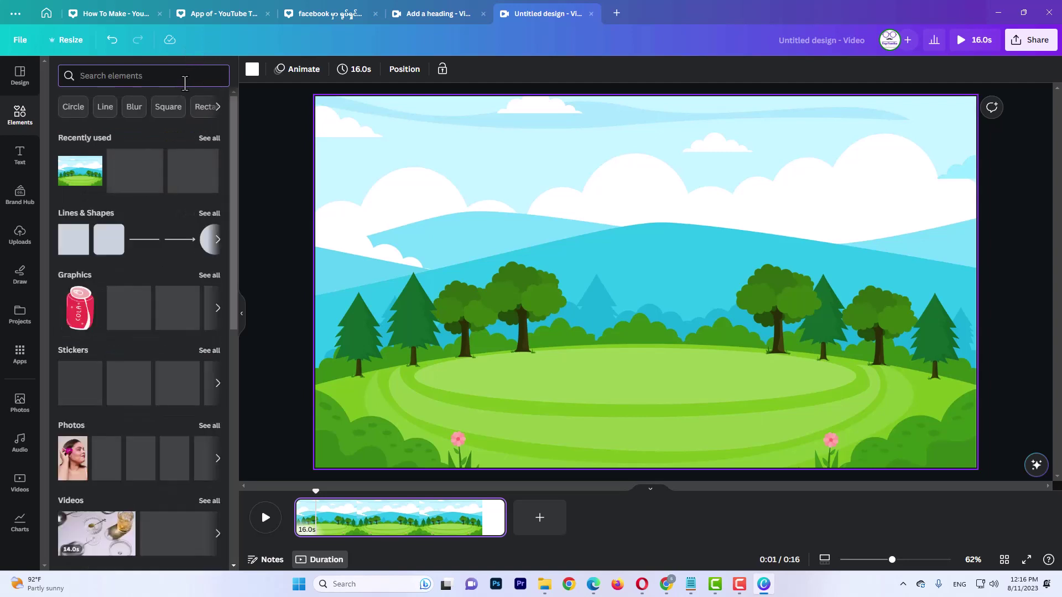
{"action": "type", "text": "animat"}
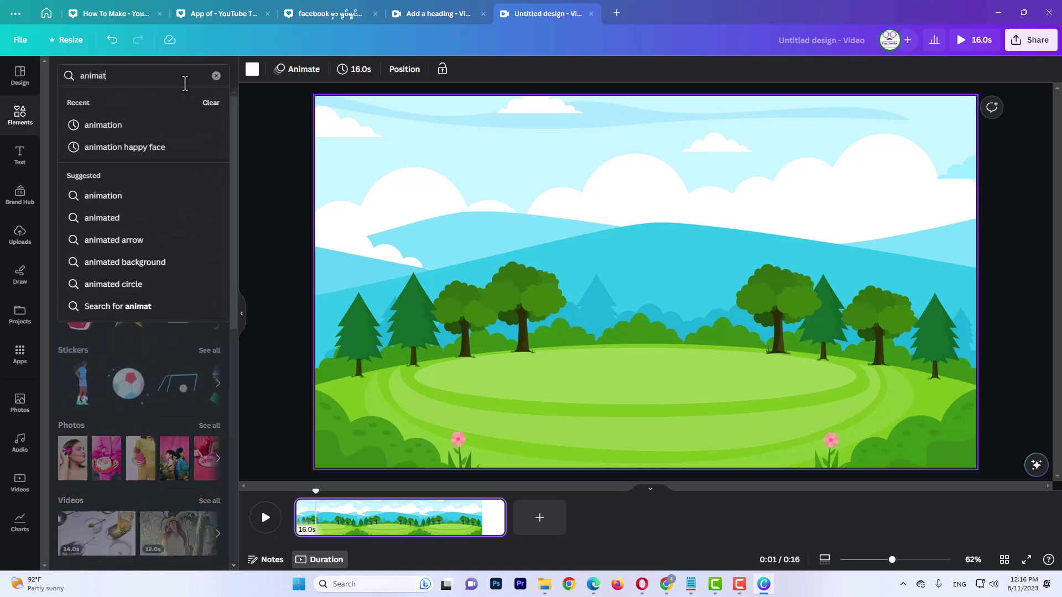
{"action": "type", "text": "ion tre"}
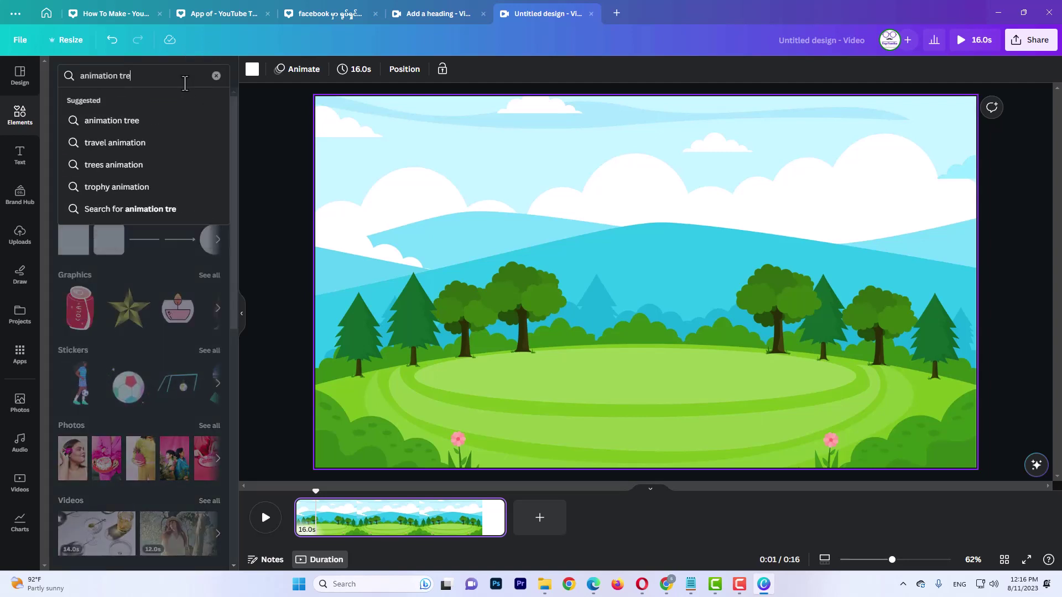
{"action": "type", "text": "e"}
{"action": "key", "text": "Return"}
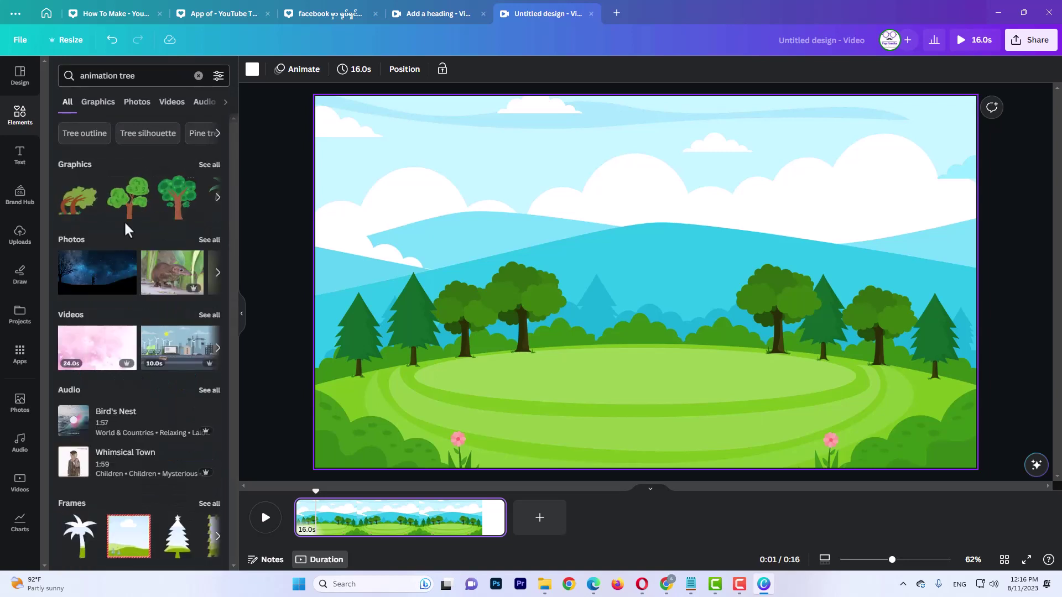
{"action": "left_click", "coordinate": [200, 166]}
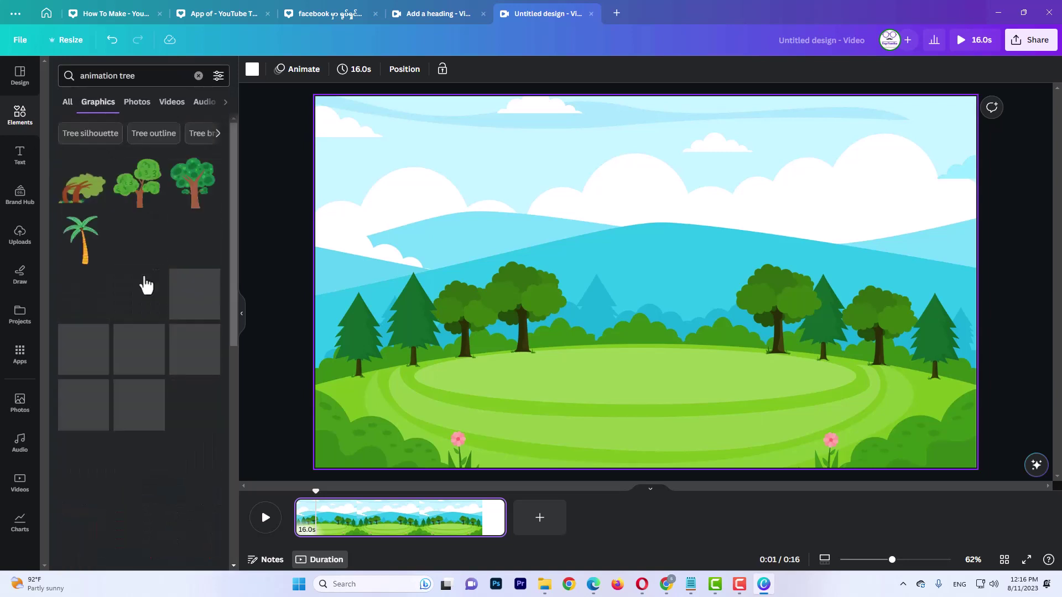
Step: Place the scaled-down yellow-trunked tree at the back center of the meadow and a larger palm tree at the scene's right edge
{"action": "left_click_drag", "start_coordinate": [78, 351], "coordinate": [542, 254]}
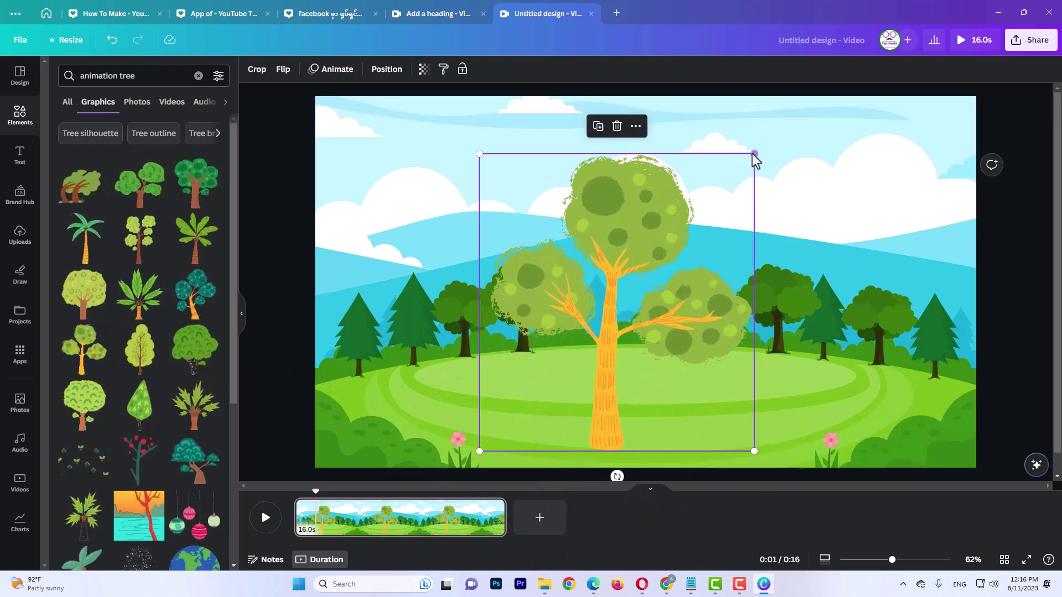
{"action": "left_click_drag", "start_coordinate": [754, 155], "coordinate": [590, 327]}
{"action": "left_click_drag", "start_coordinate": [543, 373], "coordinate": [624, 282]}
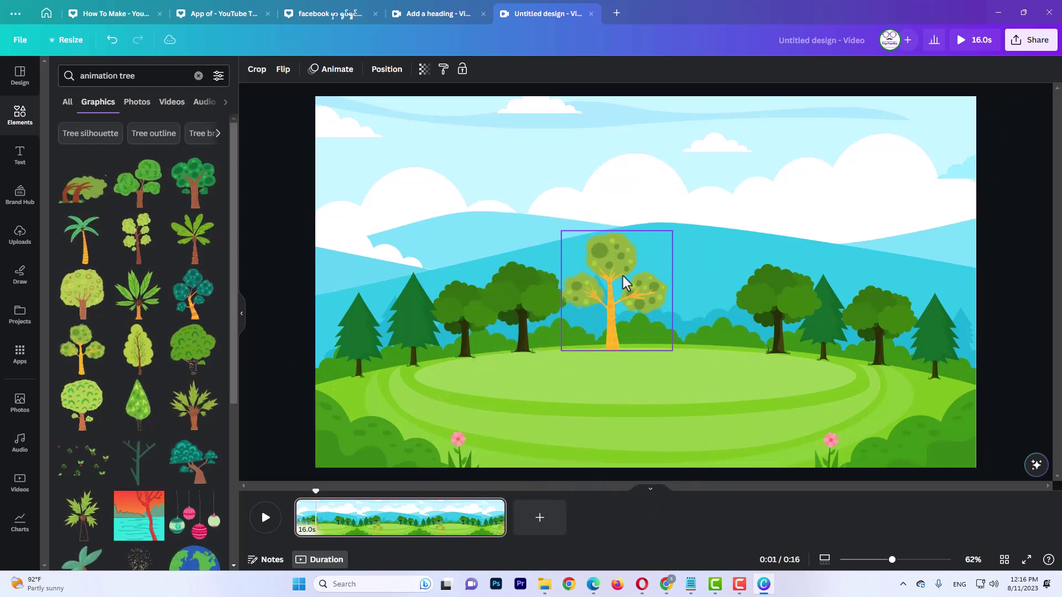
{"action": "mouse_move", "coordinate": [671, 231]}
{"action": "left_mouse_down"}
{"action": "mouse_move", "coordinate": [712, 206]}
{"action": "mouse_move", "coordinate": [667, 232]}
{"action": "left_mouse_up"}
{"action": "left_click_drag", "start_coordinate": [730, 177], "coordinate": [715, 191]}
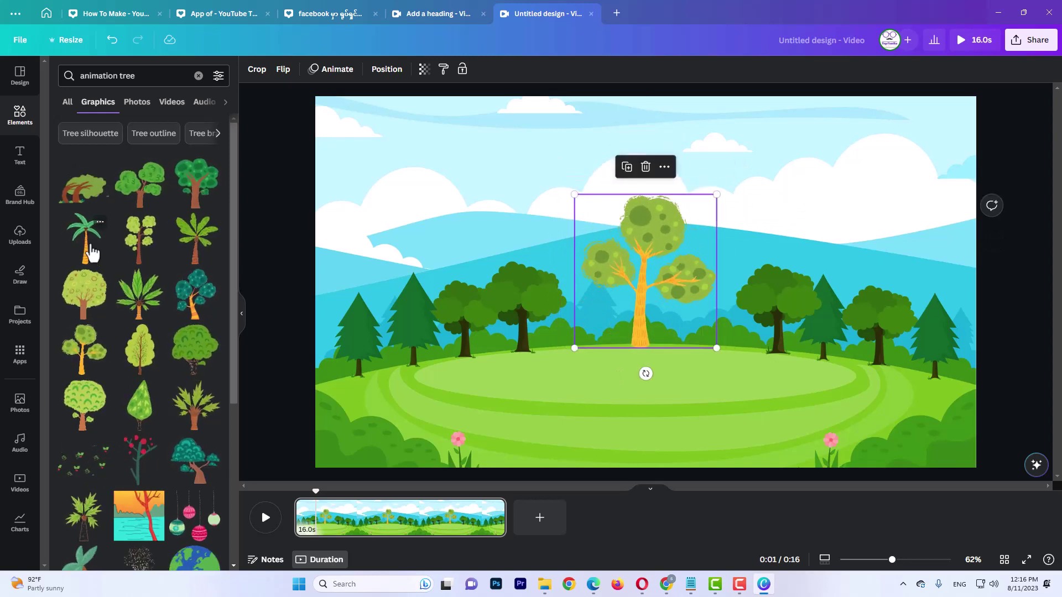
{"action": "left_click_drag", "start_coordinate": [83, 238], "coordinate": [907, 376]}
{"action": "left_click_drag", "start_coordinate": [858, 284], "coordinate": [828, 220]}
Step: Search the graphics for "animation bird" and place the flock of black flying birds in the upper-left sky
{"action": "left_click", "coordinate": [166, 75]}
{"action": "key", "text": "BackSpace"}
{"action": "key", "text": "BackSpace"}
{"action": "key", "text": "BackSpace"}
{"action": "key", "text": "BackSpace"}
{"action": "key", "text": "BackSpace"}
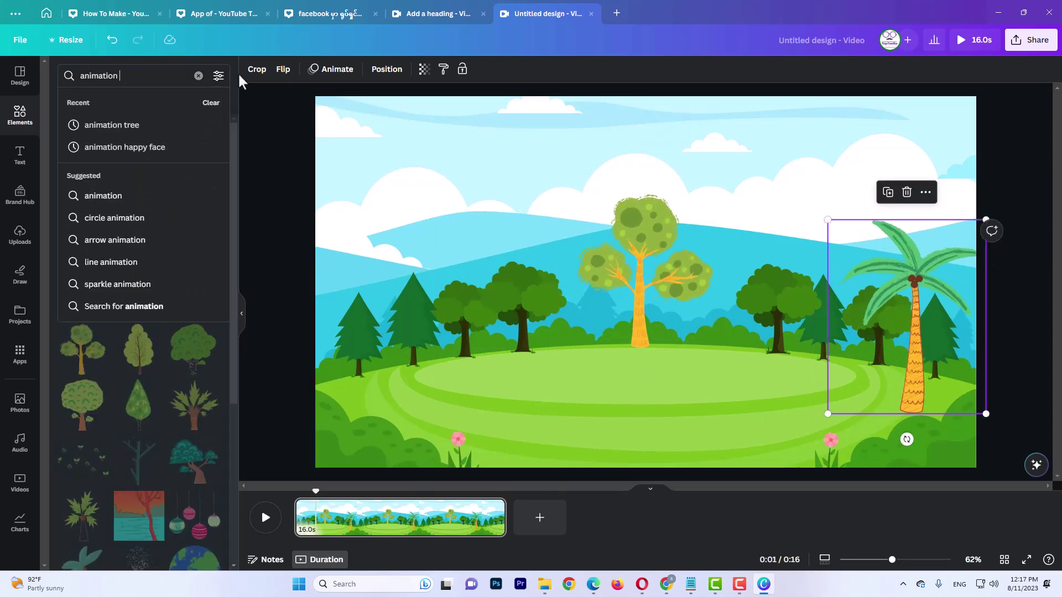
{"action": "type", "text": "bird"}
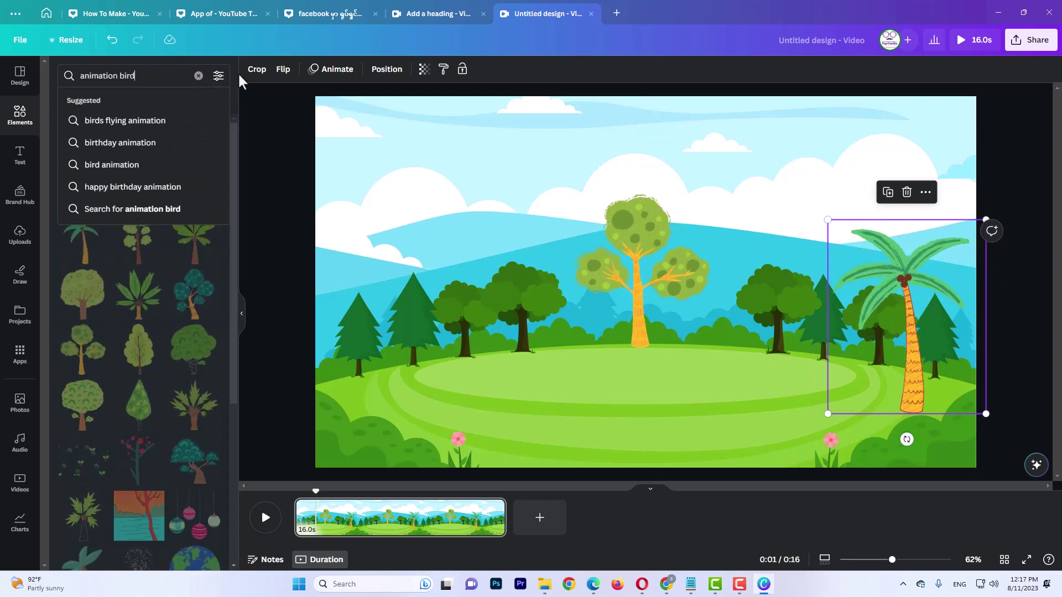
{"action": "key", "text": "Return"}
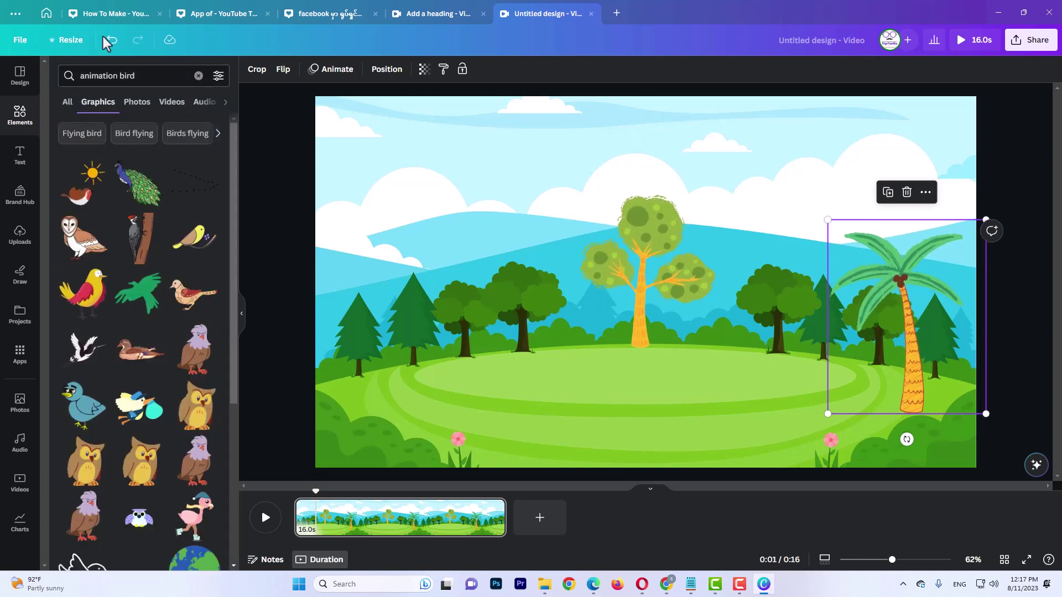
{"action": "left_click_drag", "start_coordinate": [195, 182], "coordinate": [442, 200]}
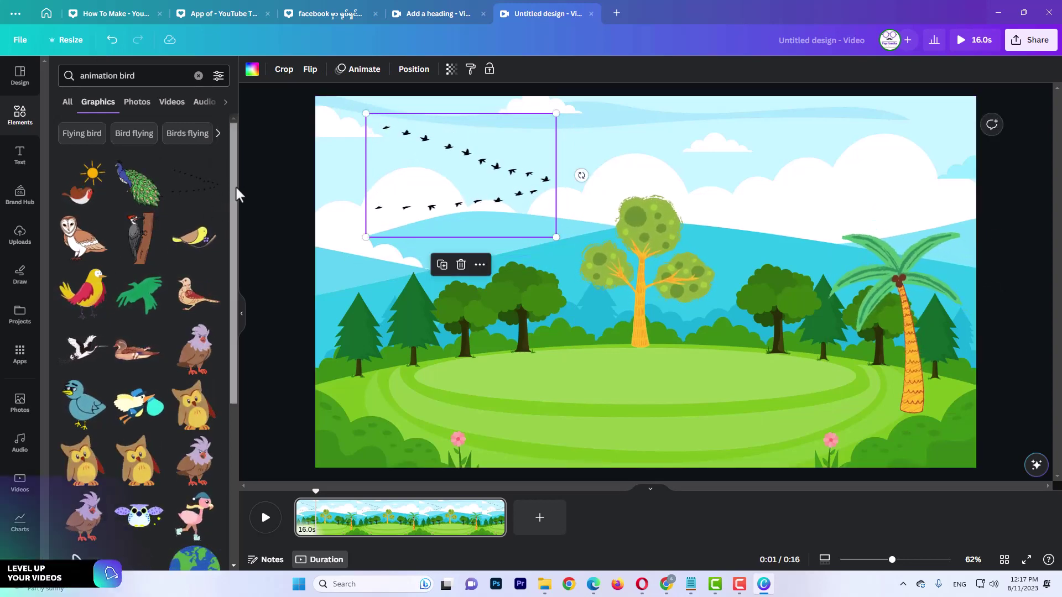
Step: Browse the "Birds flying" graphics, shorten the search to "Birds", and place the white flying bird in the scene's upper-right corner
{"action": "left_click", "coordinate": [188, 133]}
{"action": "scroll", "coordinate": [151, 316], "scroll_direction": "down", "scroll_amount": 5}
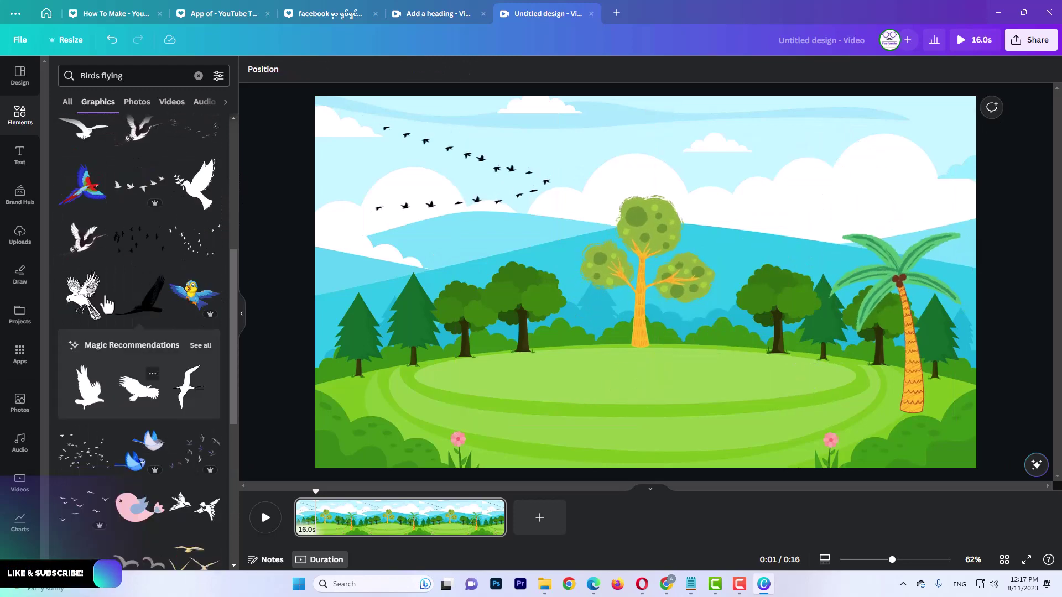
{"action": "left_click", "coordinate": [147, 78]}
{"action": "key", "text": "BackSpace"}
{"action": "key", "text": "BackSpace"}
{"action": "key", "text": "BackSpace"}
{"action": "key", "text": "BackSpace"}
{"action": "key", "text": "BackSpace"}
{"action": "key", "text": "BackSpace"}
{"action": "key", "text": "BackSpace"}
{"action": "key", "text": "Return"}
{"action": "scroll", "coordinate": [173, 425], "scroll_direction": "down", "scroll_amount": 5}
{"action": "left_click", "coordinate": [138, 371]}
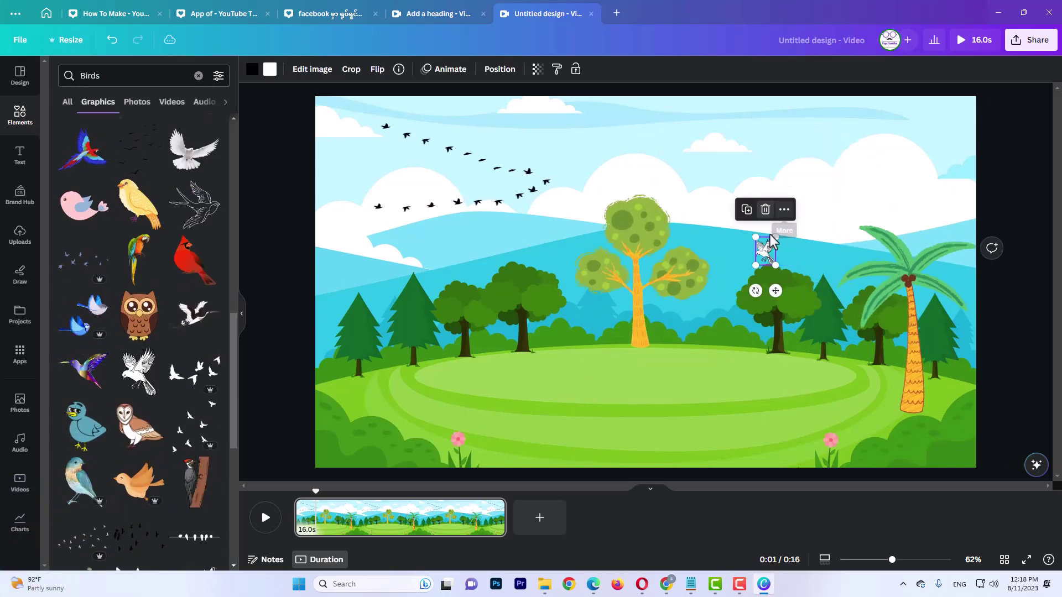
{"action": "left_click_drag", "start_coordinate": [763, 290], "coordinate": [943, 130]}
{"action": "scroll", "coordinate": [138, 332], "scroll_direction": "down", "scroll_amount": 10}
{"action": "left_click", "coordinate": [721, 328]}
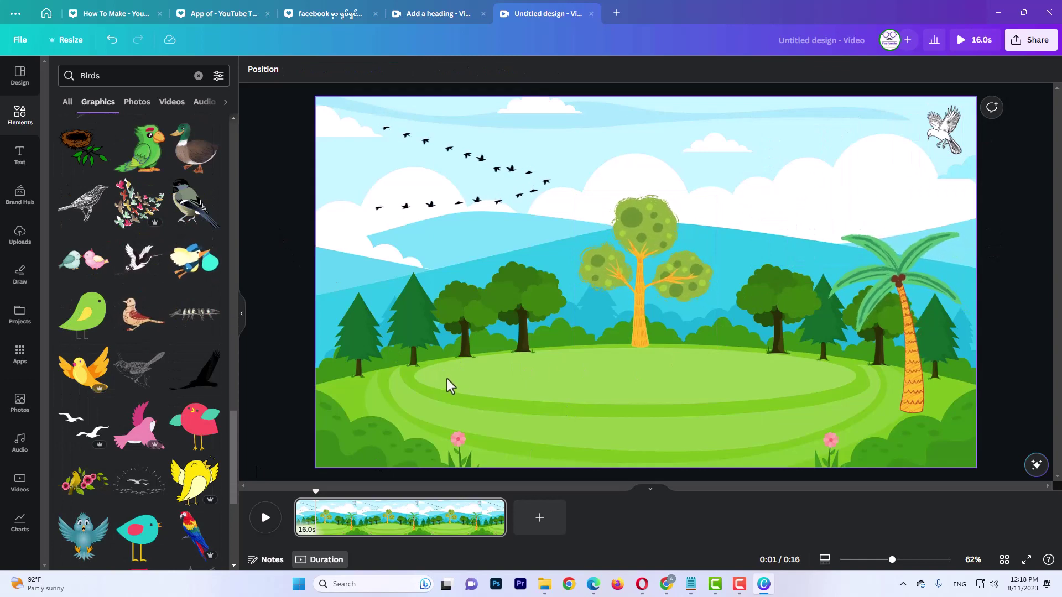
Step: Download the forest scene as an MP4 video at 1080p (HD) quality and dismiss the download notice
{"action": "left_click", "coordinate": [1032, 45]}
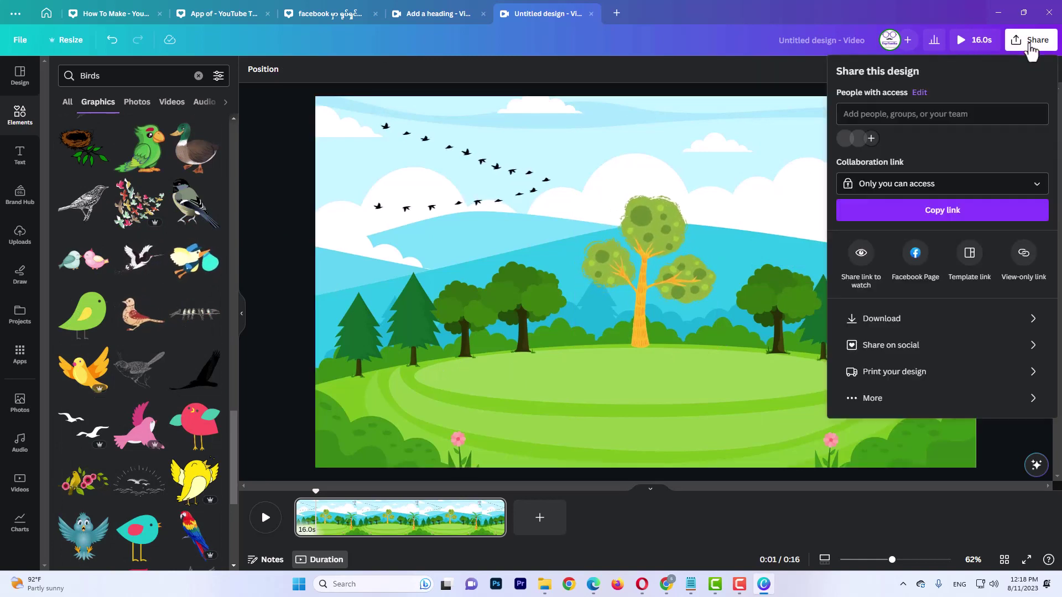
{"action": "left_click", "coordinate": [880, 316]}
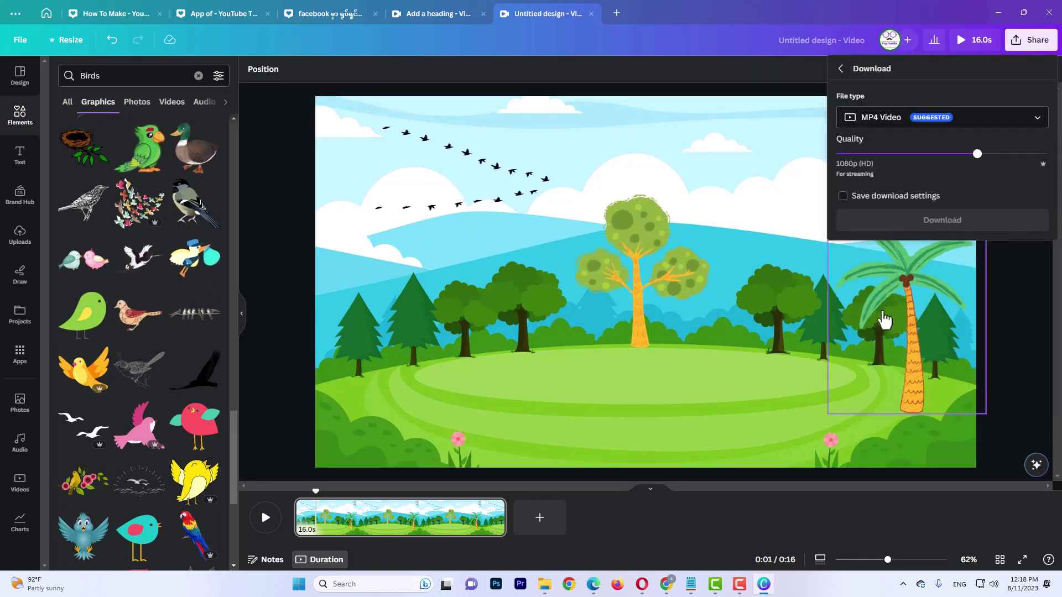
{"action": "left_click", "coordinate": [965, 222]}
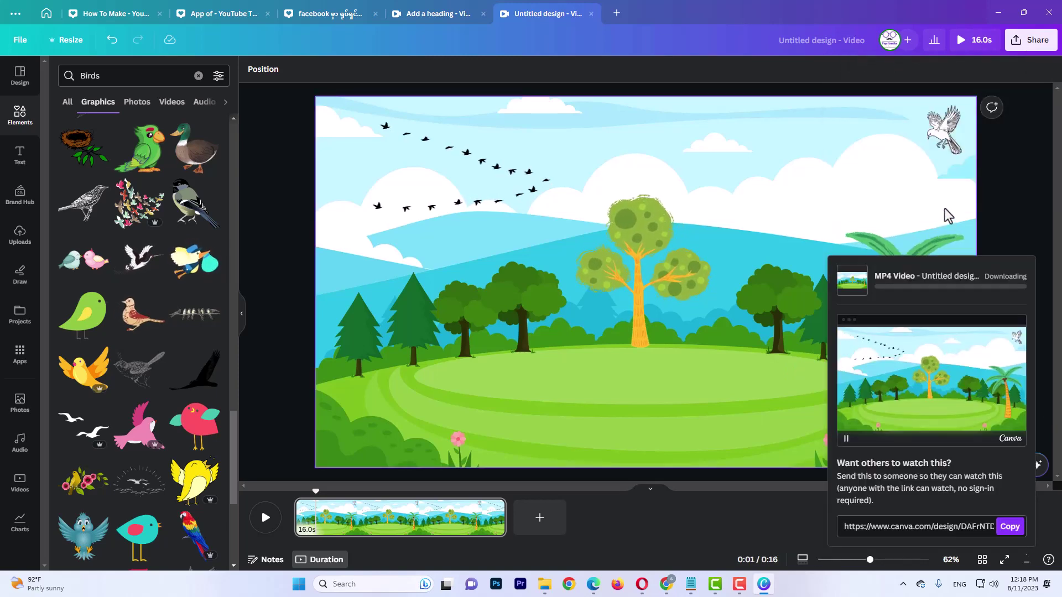
{"action": "left_click", "coordinate": [984, 239]}
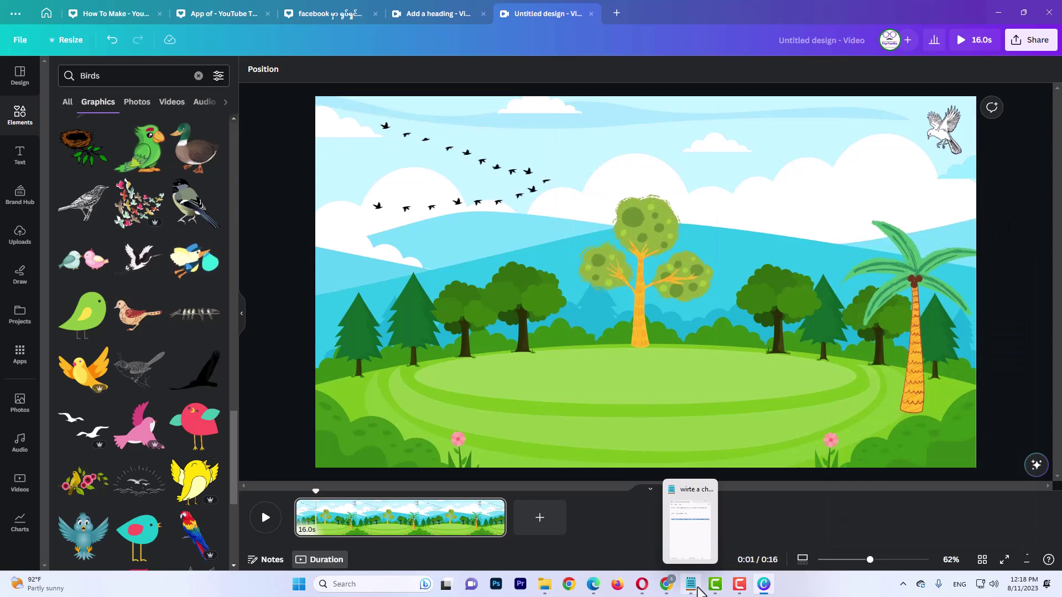
Step: Switch to the Google Docs script and copy the word "penguins" from the "Mighty Hunters of the Sky" paragraph
{"action": "left_click", "coordinate": [667, 584]}
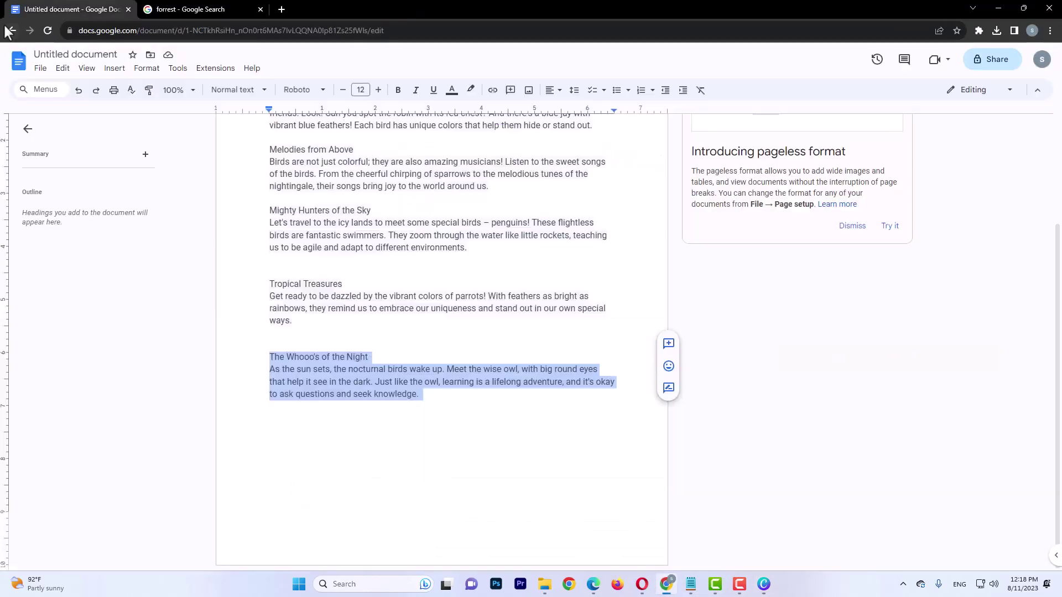
{"action": "left_click", "coordinate": [289, 333]}
{"action": "scroll", "coordinate": [359, 379], "scroll_direction": "up", "scroll_amount": 3}
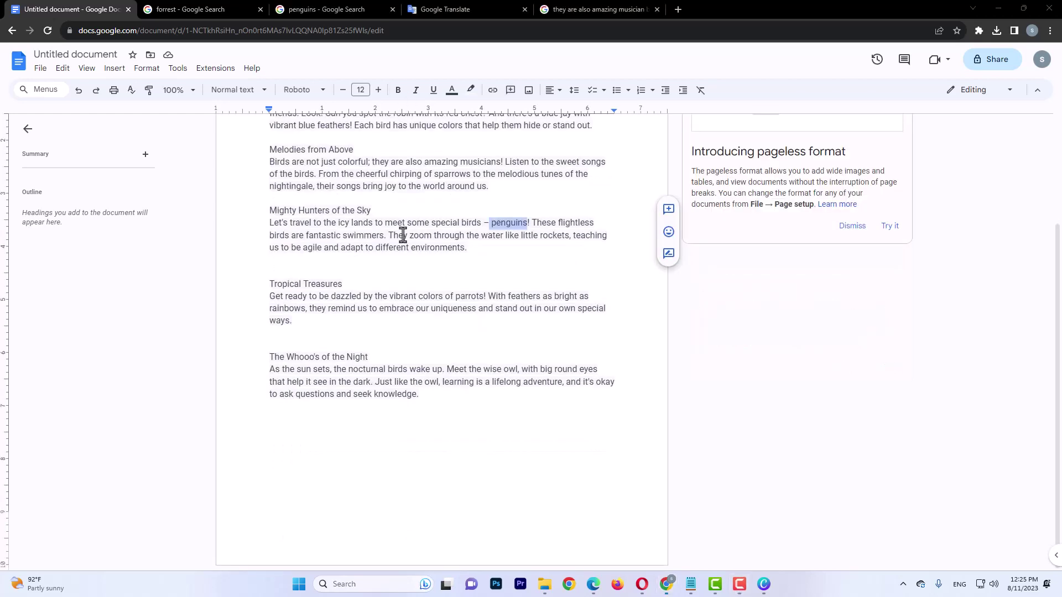
{"action": "left_click_drag", "start_coordinate": [514, 252], "coordinate": [225, 214]}
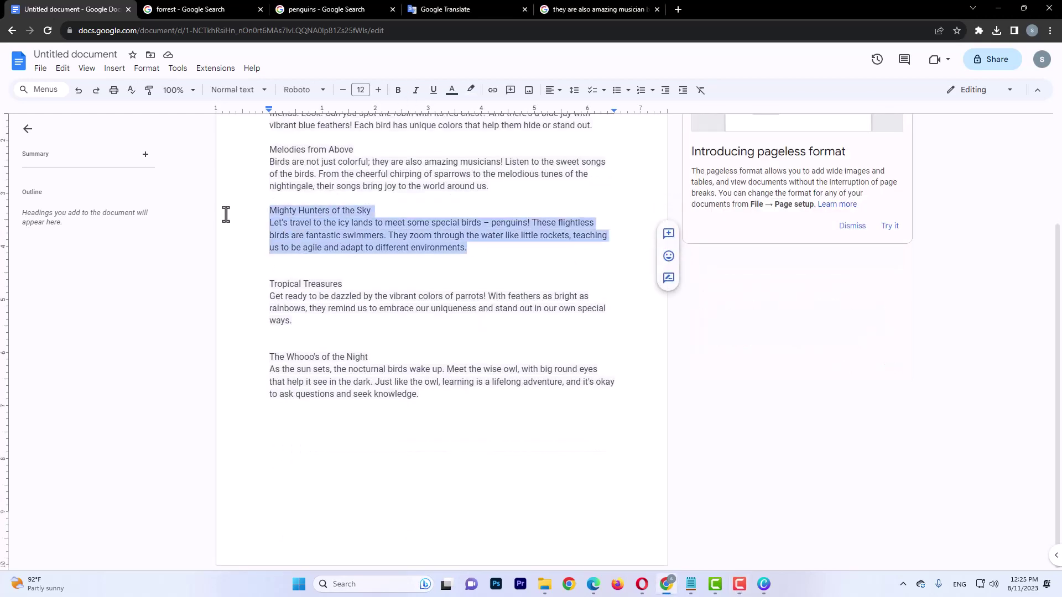
{"action": "left_click", "coordinate": [515, 211]}
{"action": "left_click_drag", "start_coordinate": [489, 224], "coordinate": [527, 226]}
{"action": "key", "text": "ctrl+c"}
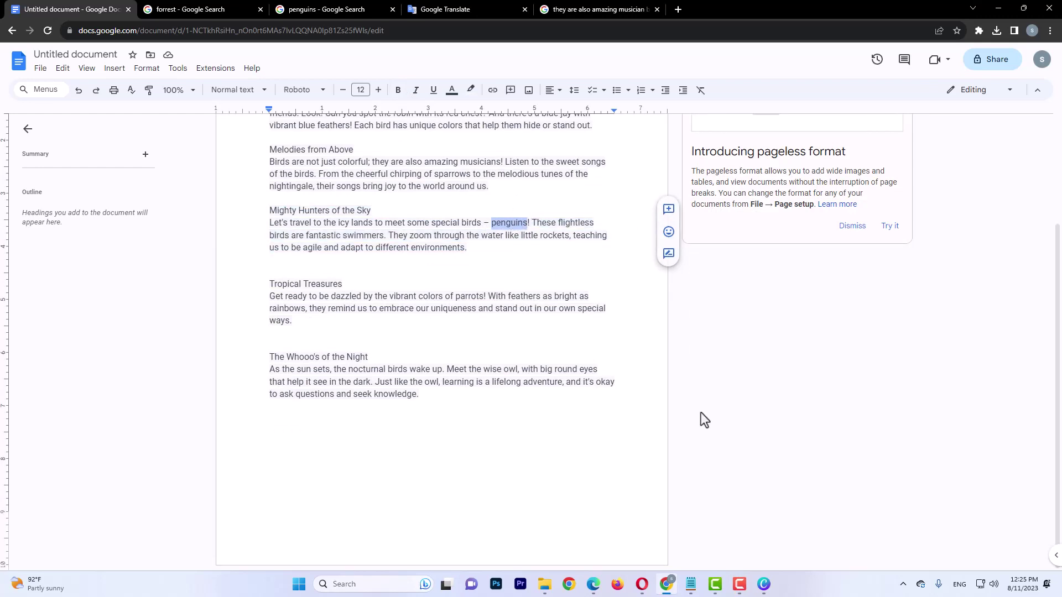
Step: Return to the Canva design, deselect the scene's elements, and search the elements for "penguins"
{"action": "left_click", "coordinate": [762, 590]}
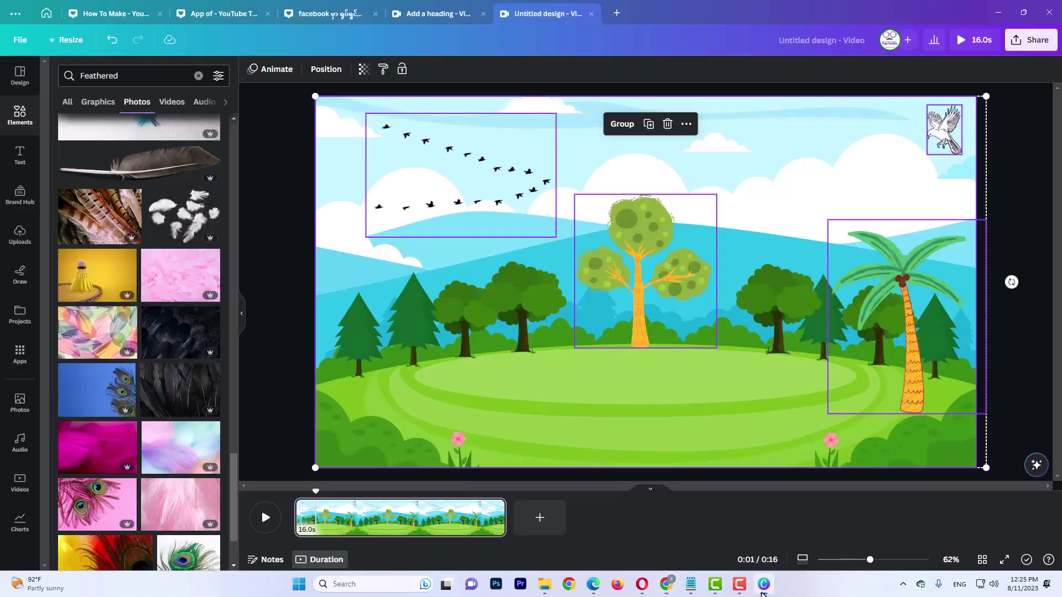
{"action": "left_click", "coordinate": [247, 129]}
{"action": "left_click", "coordinate": [198, 75]}
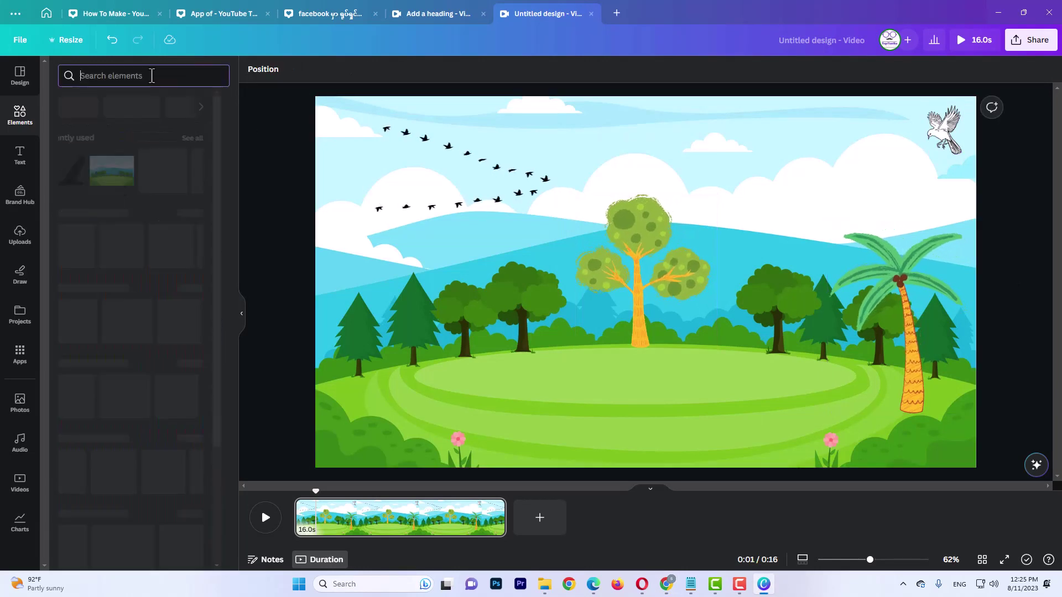
{"action": "key", "text": "ctrl+v"}
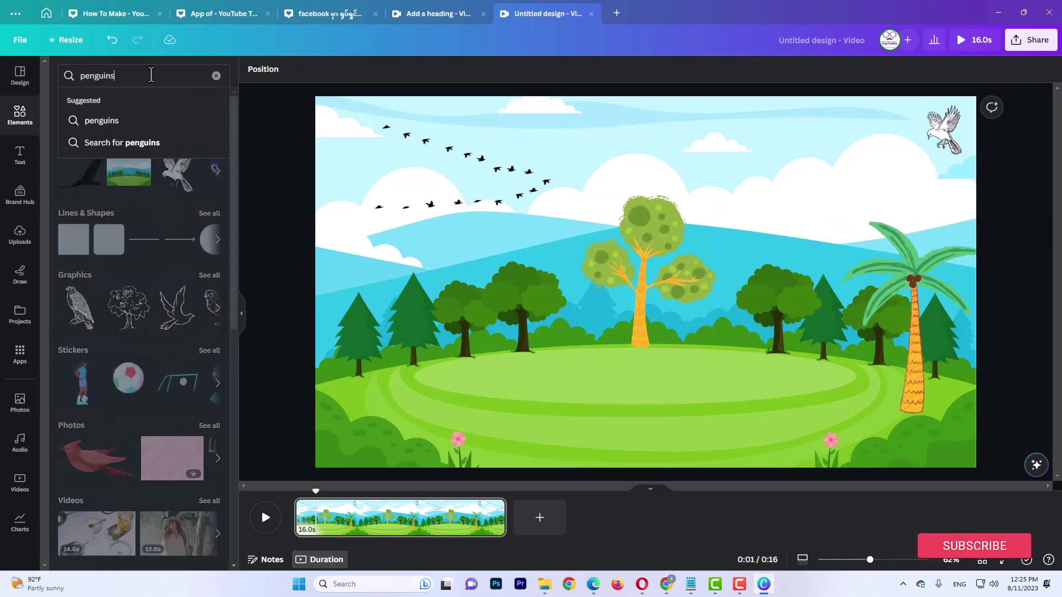
{"action": "key", "text": "Return"}
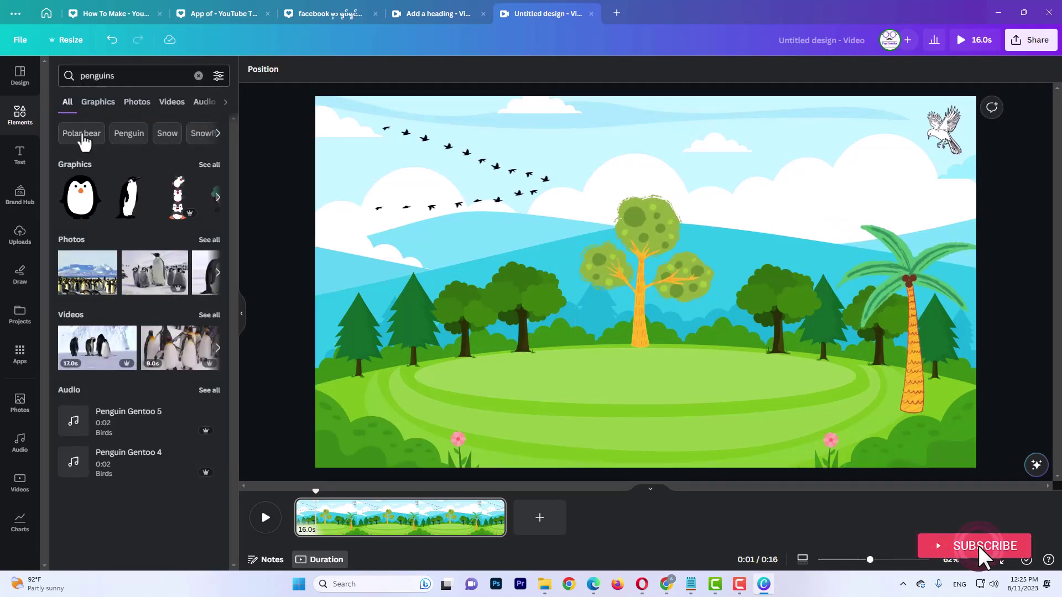
Step: Browse the penguin photos for a suitable image
{"action": "left_click", "coordinate": [143, 108]}
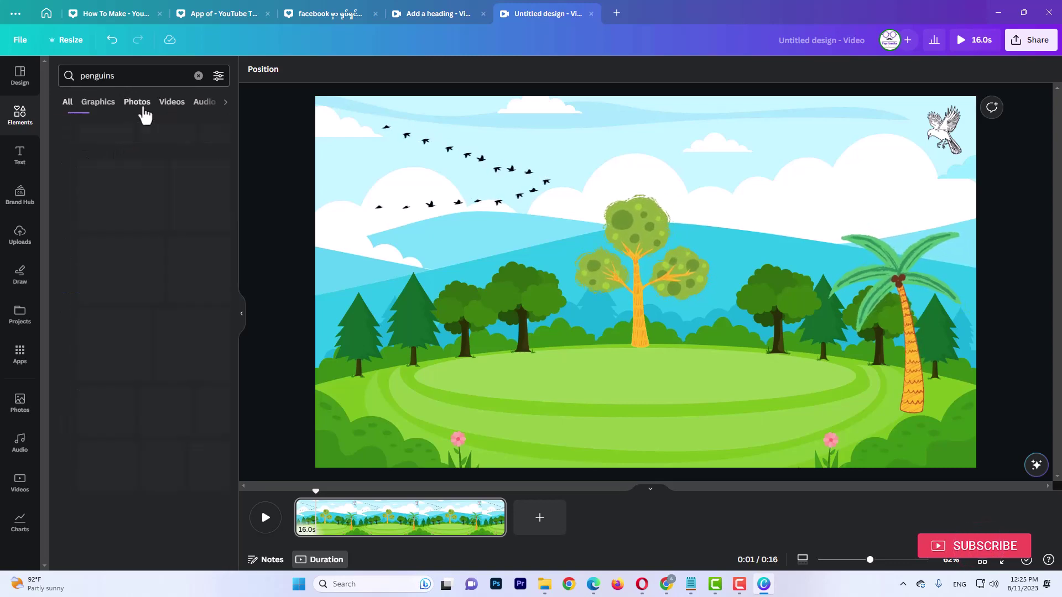
{"action": "scroll", "coordinate": [114, 257], "scroll_direction": "down", "scroll_amount": 3}
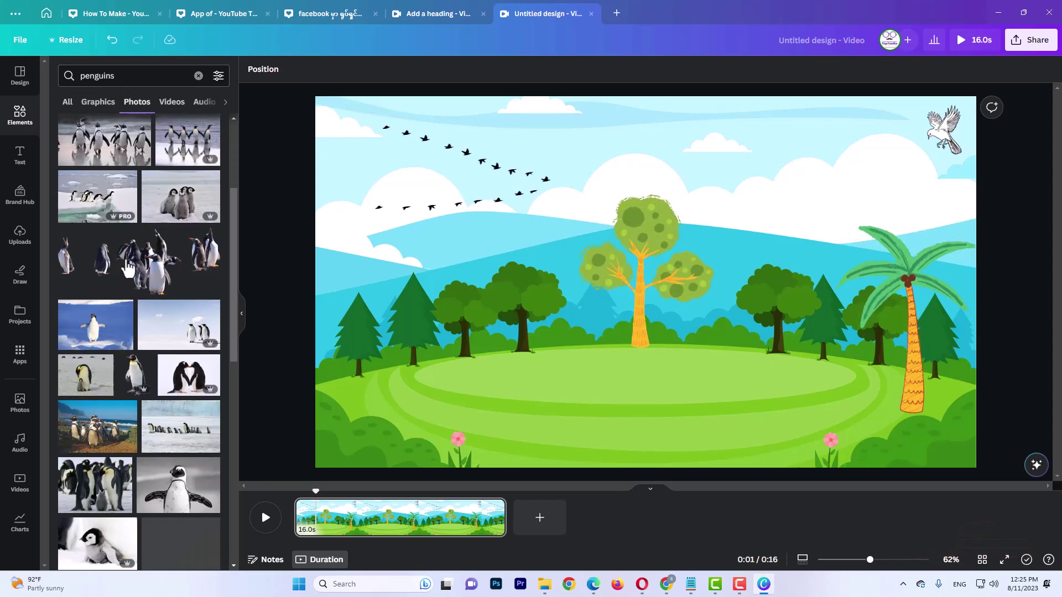
{"action": "scroll", "coordinate": [128, 269], "scroll_direction": "down", "scroll_amount": 2}
{"action": "scroll", "coordinate": [129, 269], "scroll_direction": "down", "scroll_amount": 2}
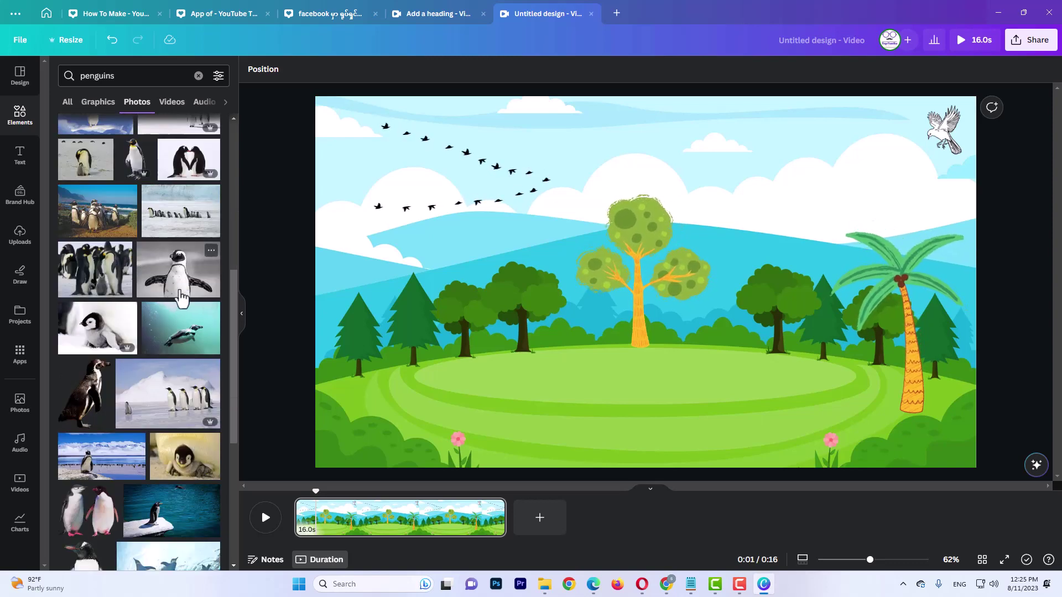
{"action": "scroll", "coordinate": [176, 301], "scroll_direction": "down", "scroll_amount": 4}
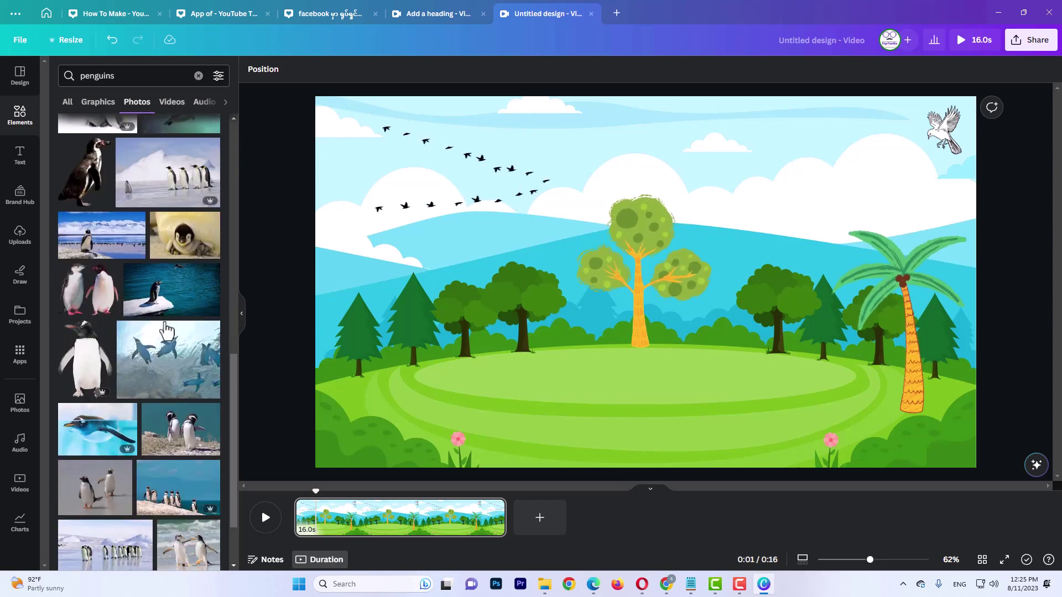
Step: Add the standing black-and-white penguin graphic and place it at the left edge of the meadow
{"action": "left_click", "coordinate": [98, 102]}
{"action": "left_click", "coordinate": [139, 183]}
{"action": "left_click_drag", "start_coordinate": [653, 268], "coordinate": [377, 367]}
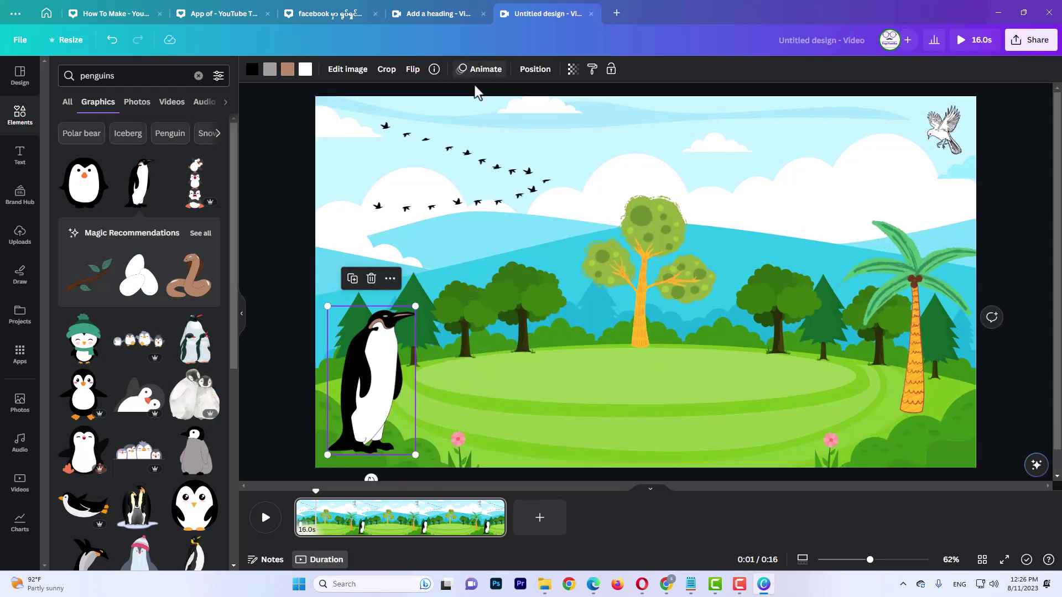
Step: Create a custom animation that moves the penguin along a path across the meadow to the scene's right side
{"action": "left_click", "coordinate": [486, 70]}
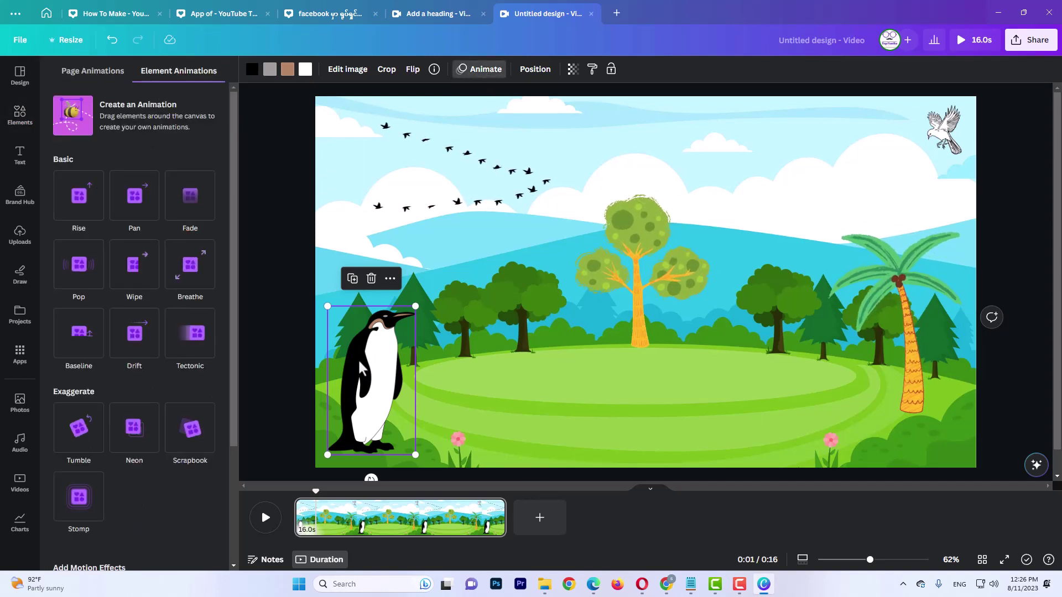
{"action": "left_click", "coordinate": [73, 116]}
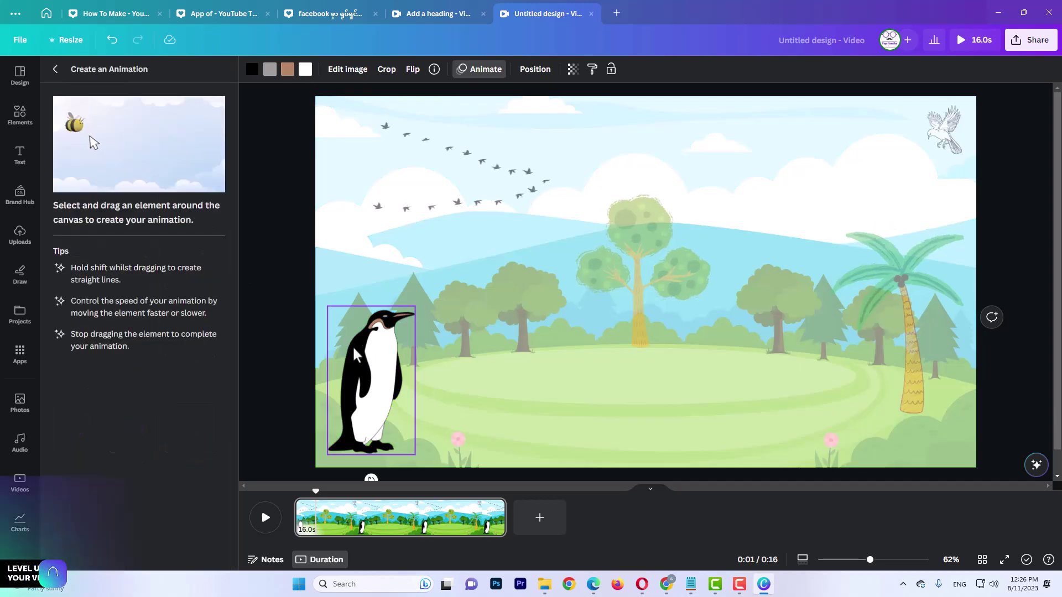
{"action": "mouse_move", "coordinate": [370, 374]}
{"action": "left_mouse_down"}
{"action": "mouse_move", "coordinate": [493, 362]}
{"action": "mouse_move", "coordinate": [584, 371]}
{"action": "mouse_move", "coordinate": [684, 356]}
{"action": "mouse_move", "coordinate": [858, 361]}
{"action": "left_mouse_up"}
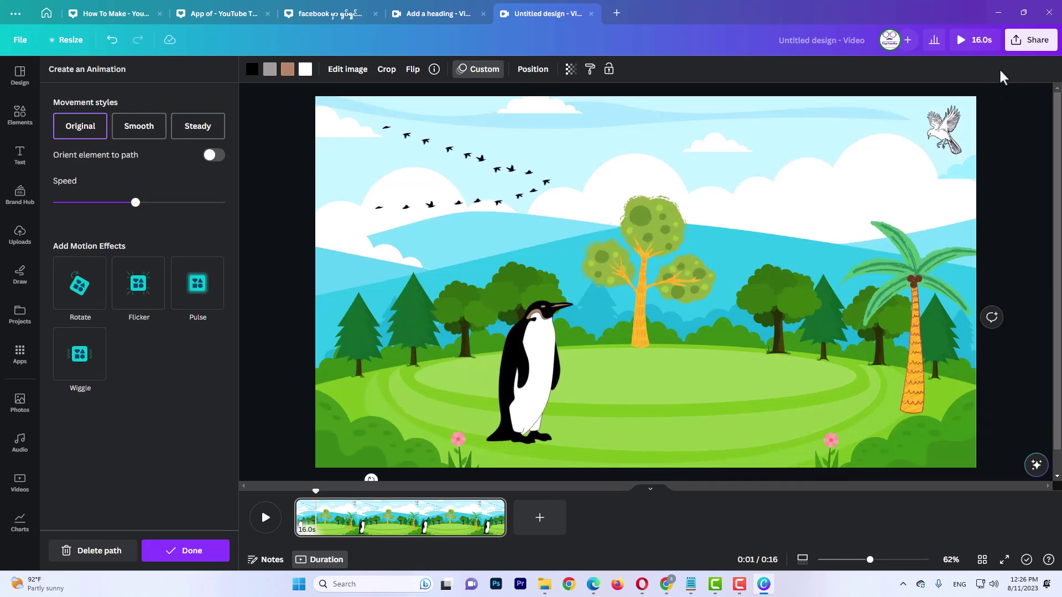
Step: Download the animated penguin scene as an MP4 video
{"action": "left_click", "coordinate": [1037, 41]}
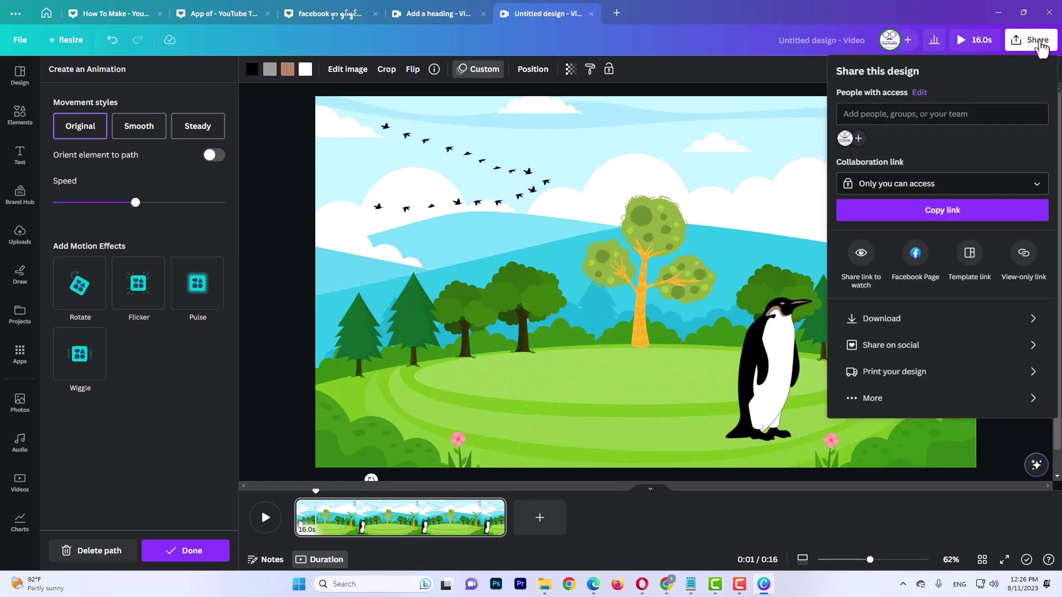
{"action": "left_click", "coordinate": [893, 317]}
{"action": "left_click", "coordinate": [936, 219]}
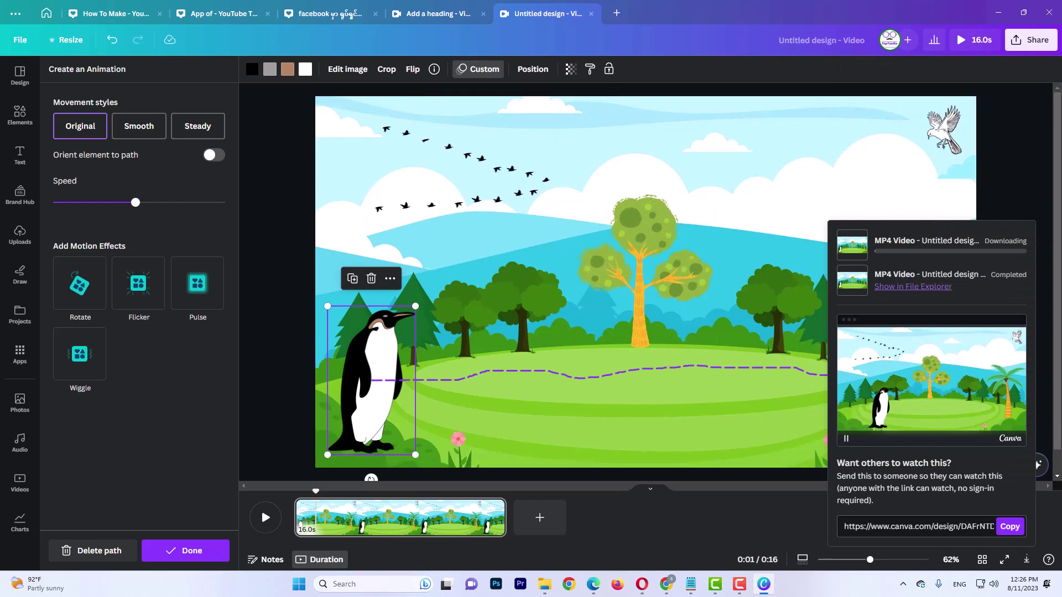
Step: Switch to the Google Docs script and select the word "parrots" in the "Tropical Treasures" paragraph
{"action": "left_click", "coordinate": [668, 586]}
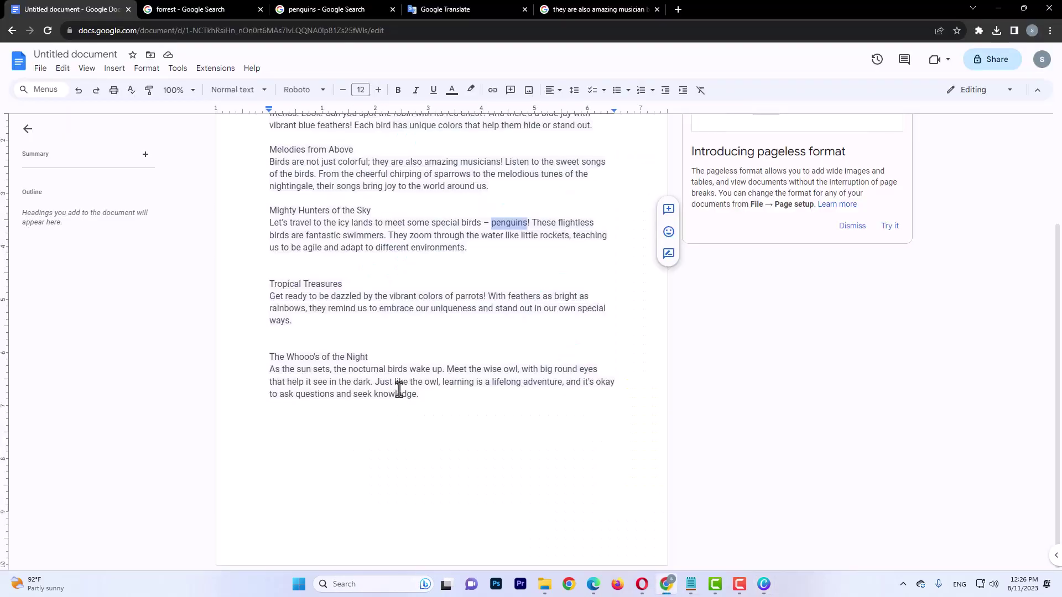
{"action": "left_click_drag", "start_coordinate": [268, 284], "coordinate": [343, 329]}
{"action": "left_click", "coordinate": [395, 302]}
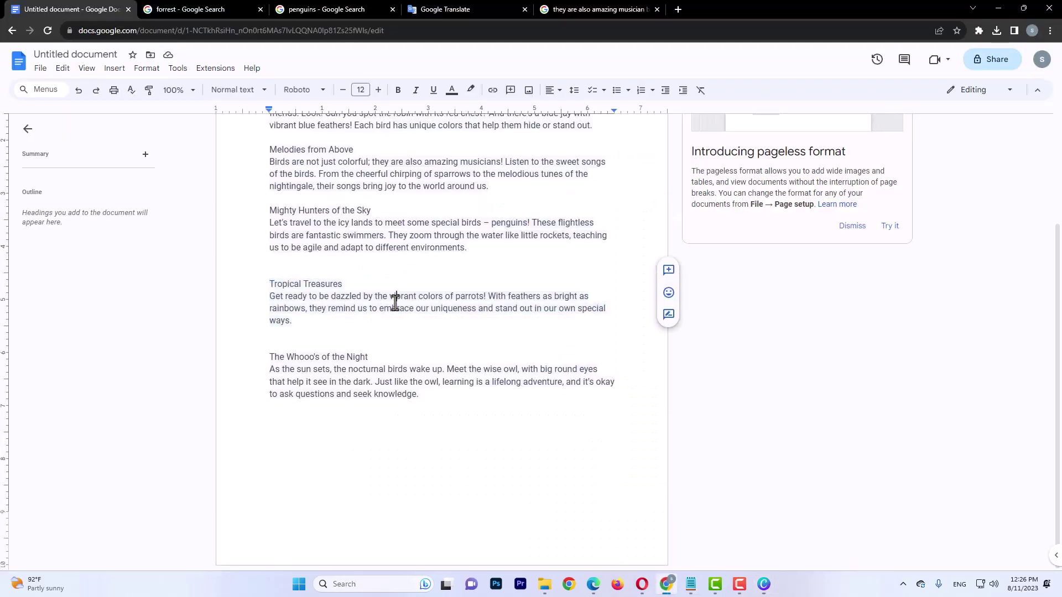
{"action": "left_click_drag", "start_coordinate": [343, 388], "coordinate": [238, 282]}
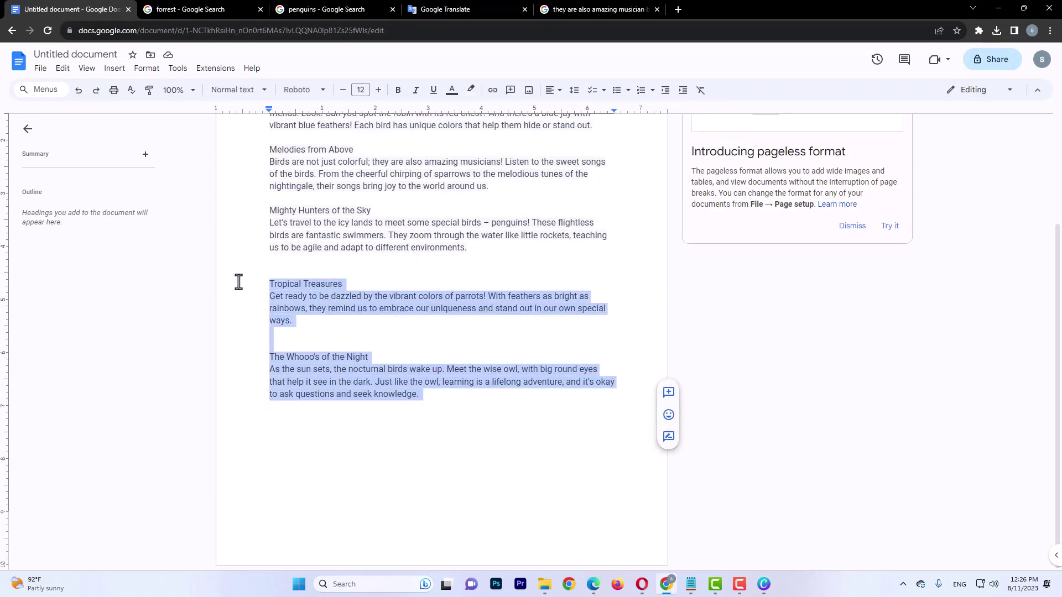
{"action": "left_click", "coordinate": [487, 309]}
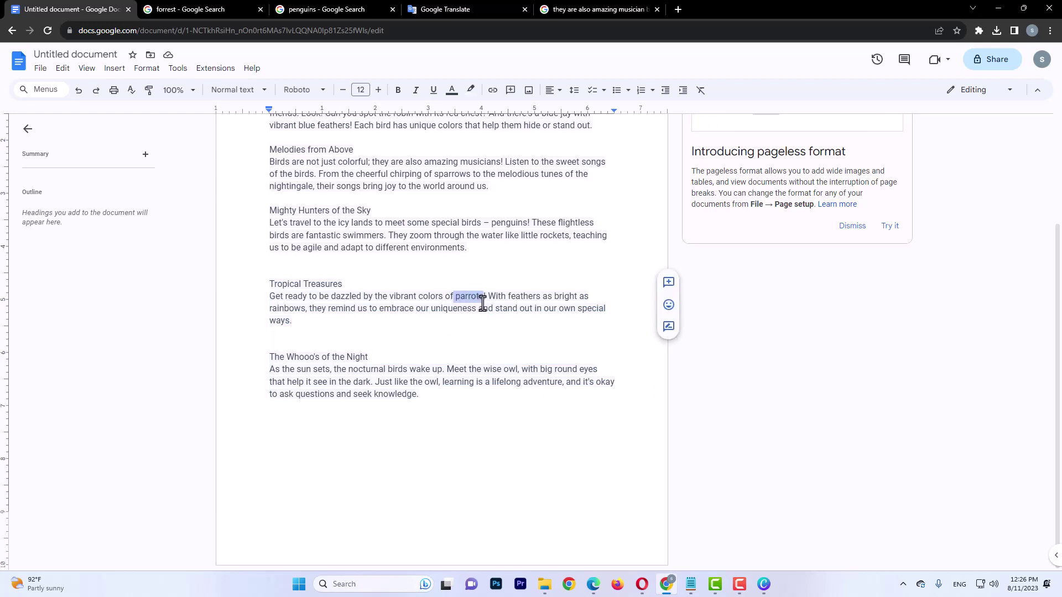
Step: Return to the Canva design and save the exported penguin video in the Downloads folder as "gdsgf"
{"action": "left_click", "coordinate": [764, 584]}
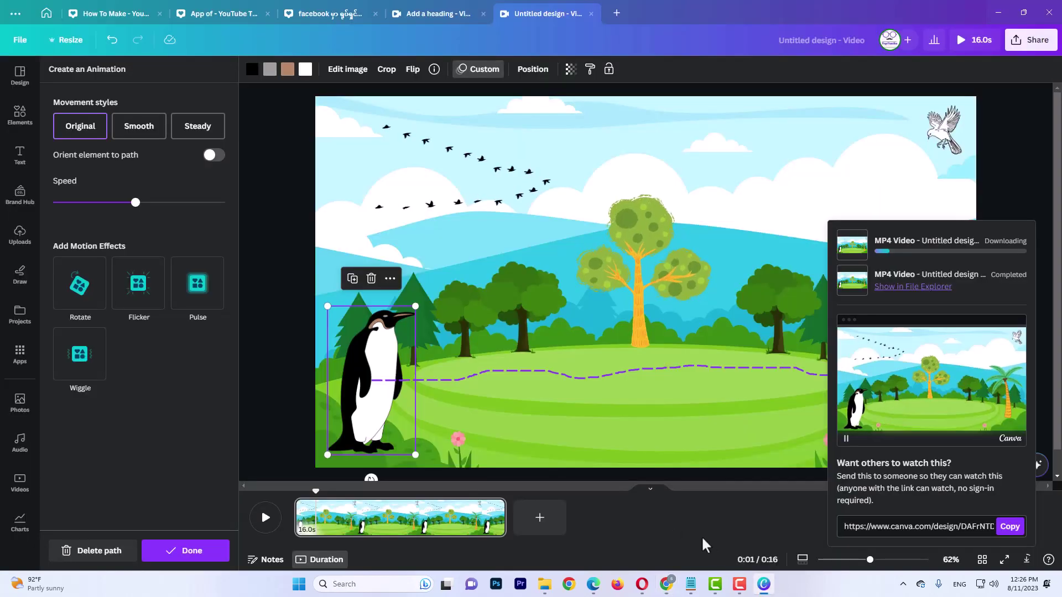
{"action": "left_click", "coordinate": [276, 249]}
{"action": "left_click", "coordinate": [324, 204]}
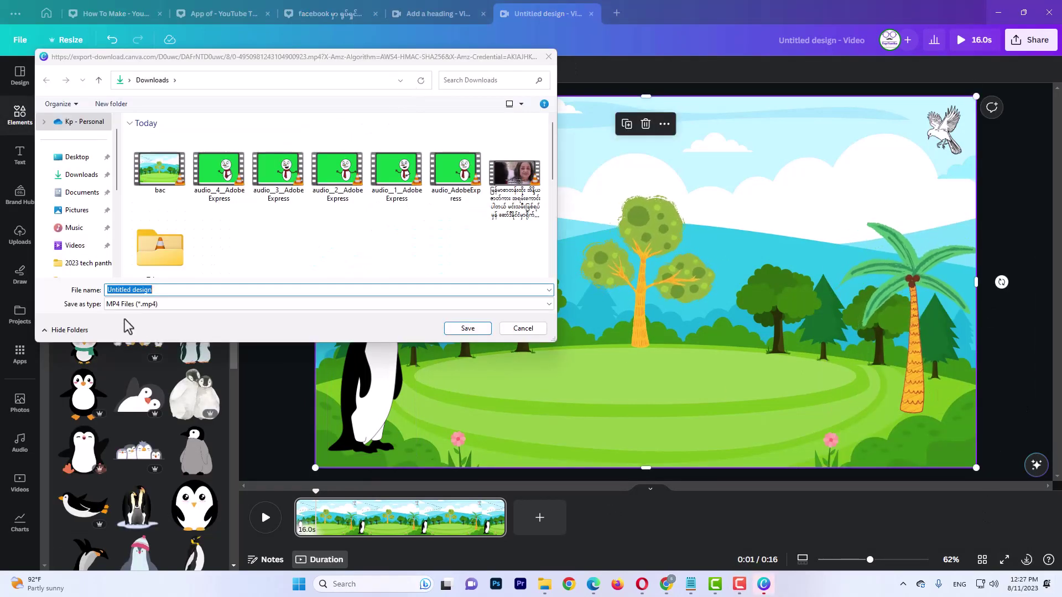
{"action": "left_click", "coordinate": [195, 289]}
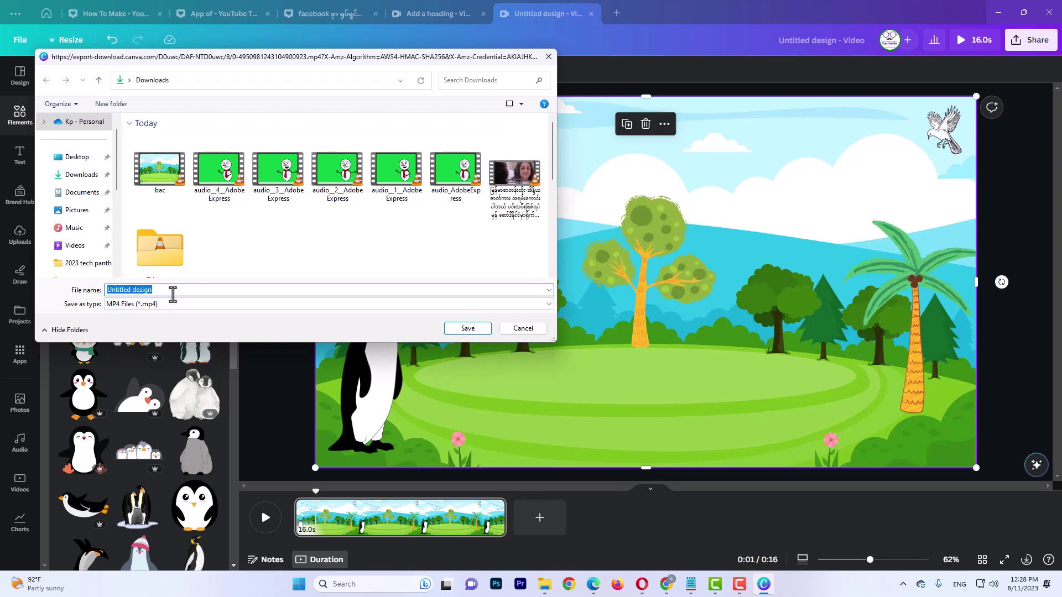
{"action": "type", "text": "gdsgf"}
{"action": "left_click", "coordinate": [466, 330]}
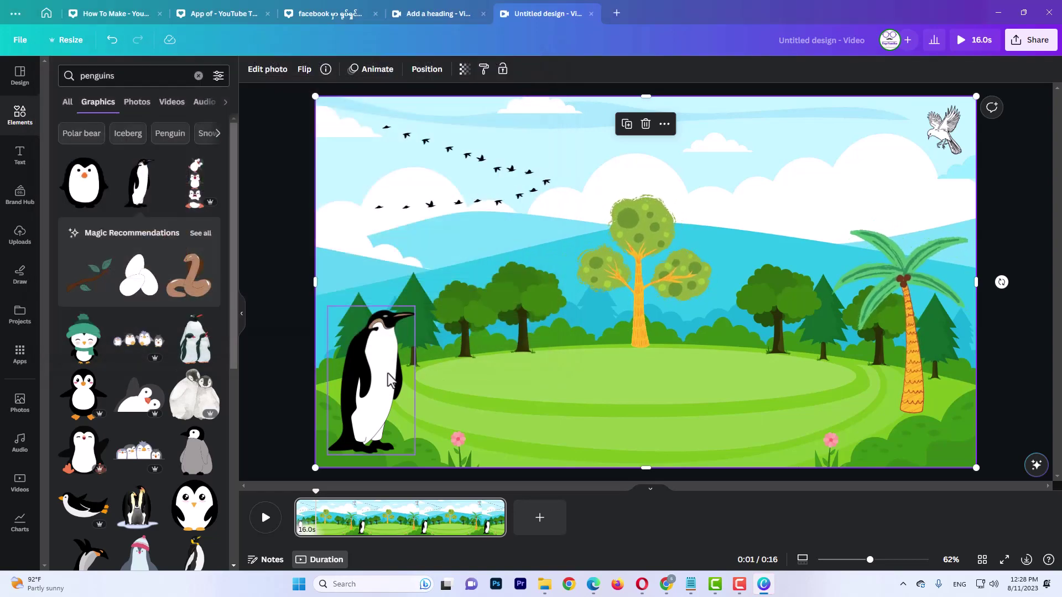
Step: Delete the penguin from the scene and search the graphics for "parrots"
{"action": "left_click", "coordinate": [388, 378]}
{"action": "key", "text": "Delete"}
{"action": "left_click", "coordinate": [165, 81]}
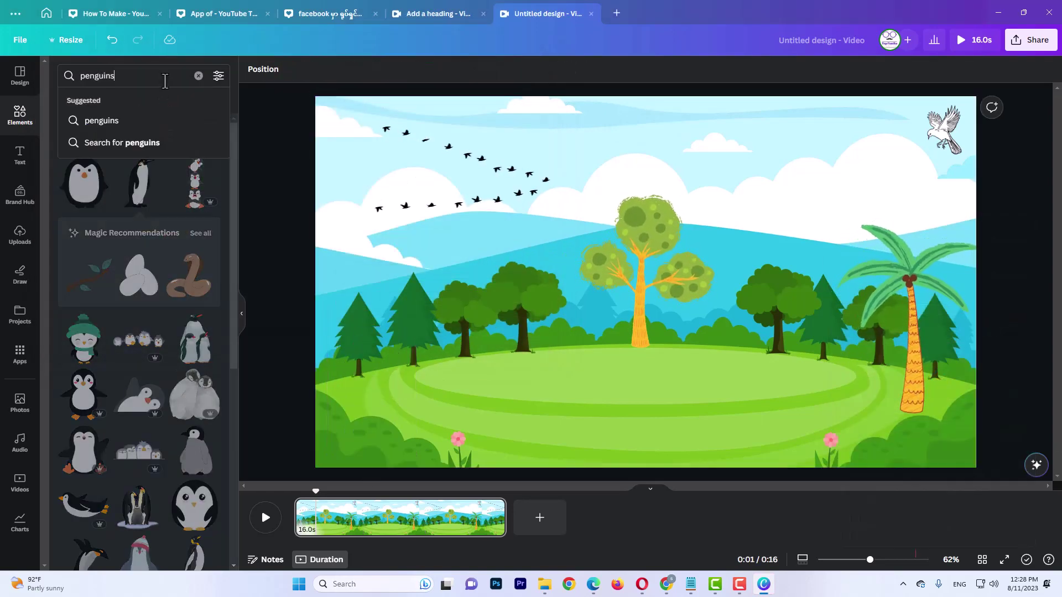
{"action": "double_click", "coordinate": [165, 81]}
{"action": "type", "text": "parrots"}
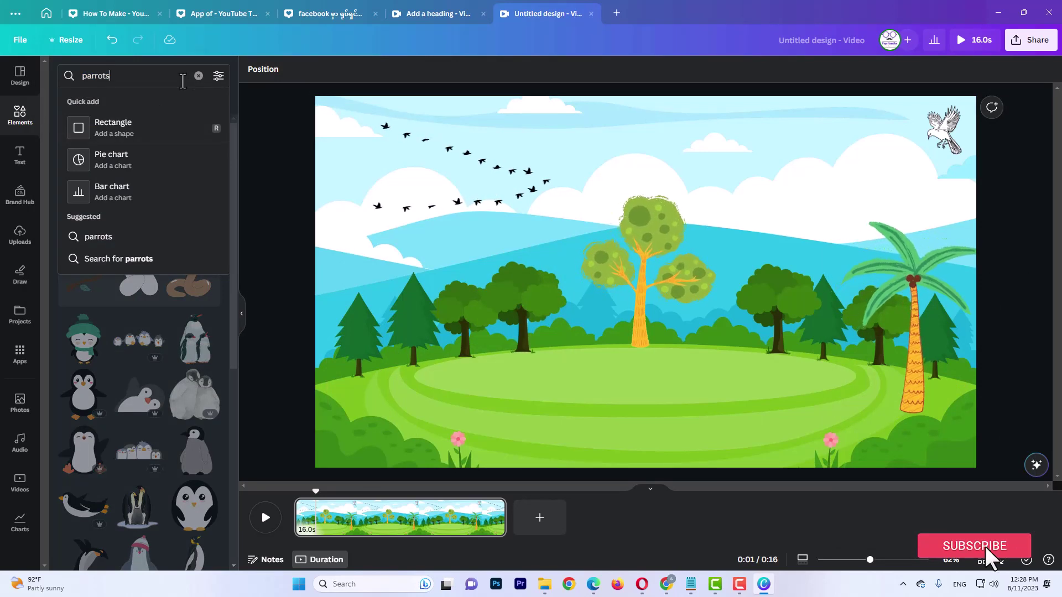
{"action": "key", "text": "Return"}
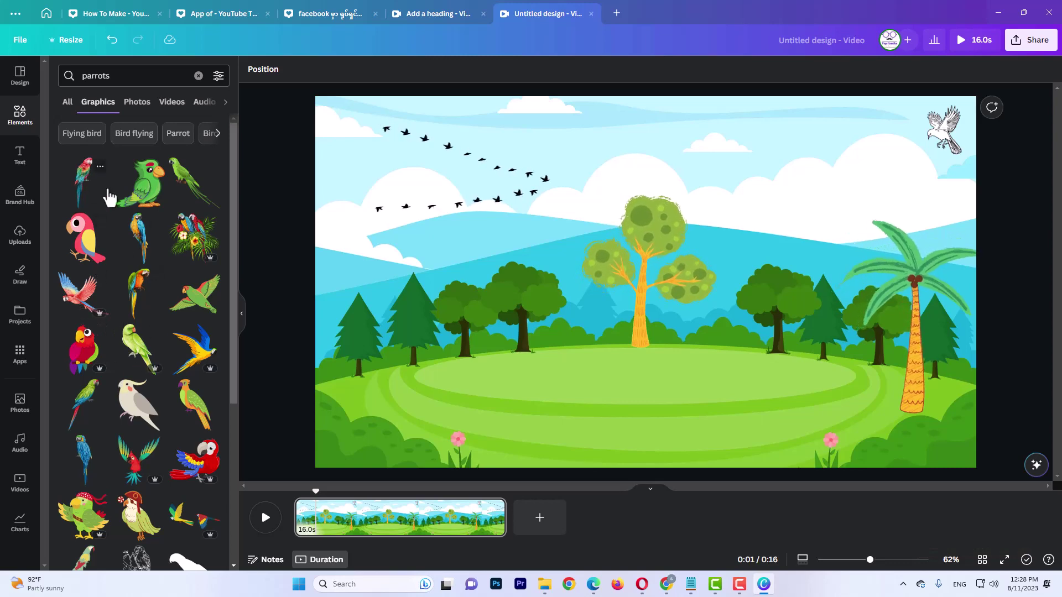
Step: Add the red-and-blue perched parrot graphic, scale it to roughly half the scene's height, and place it at the meadow's left edge
{"action": "left_click", "coordinate": [83, 182]}
{"action": "left_click_drag", "start_coordinate": [634, 297], "coordinate": [373, 297]}
{"action": "left_click_drag", "start_coordinate": [436, 207], "coordinate": [388, 349]}
{"action": "left_click_drag", "start_coordinate": [349, 386], "coordinate": [350, 354]}
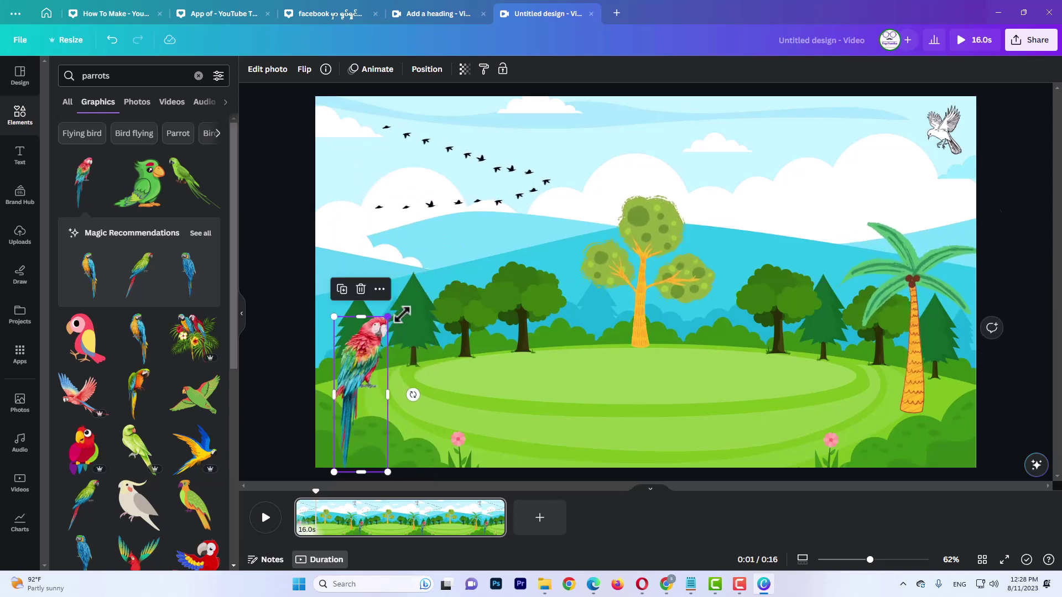
{"action": "left_click_drag", "start_coordinate": [387, 317], "coordinate": [403, 281]}
{"action": "left_click_drag", "start_coordinate": [372, 340], "coordinate": [375, 331]}
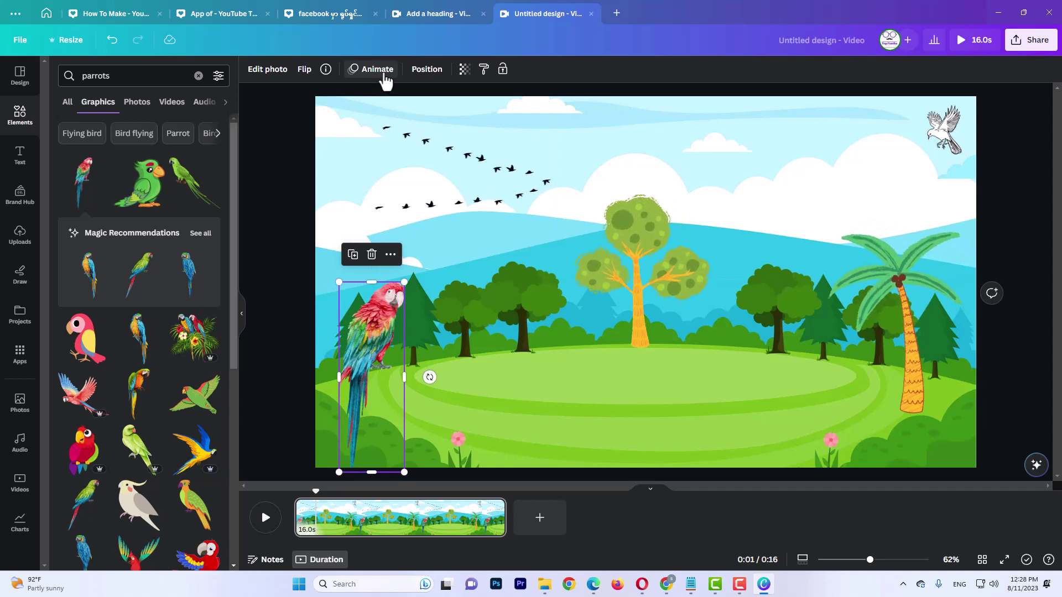
Step: Give the parrot a custom motion path running from the meadow's left edge across to the area below the palm tree
{"action": "left_click", "coordinate": [384, 74]}
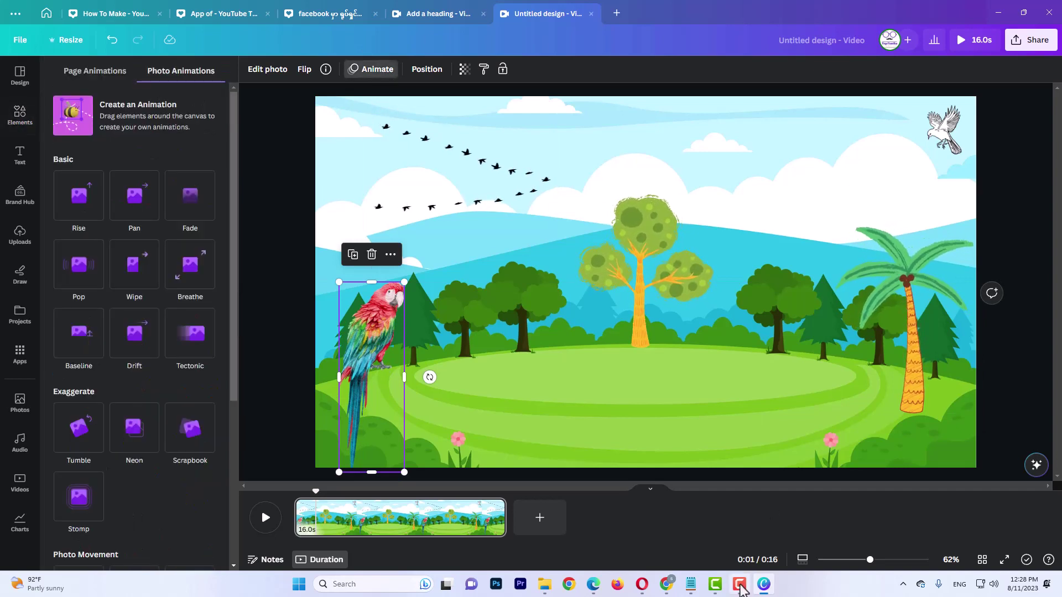
{"action": "mouse_move", "coordinate": [741, 588]}
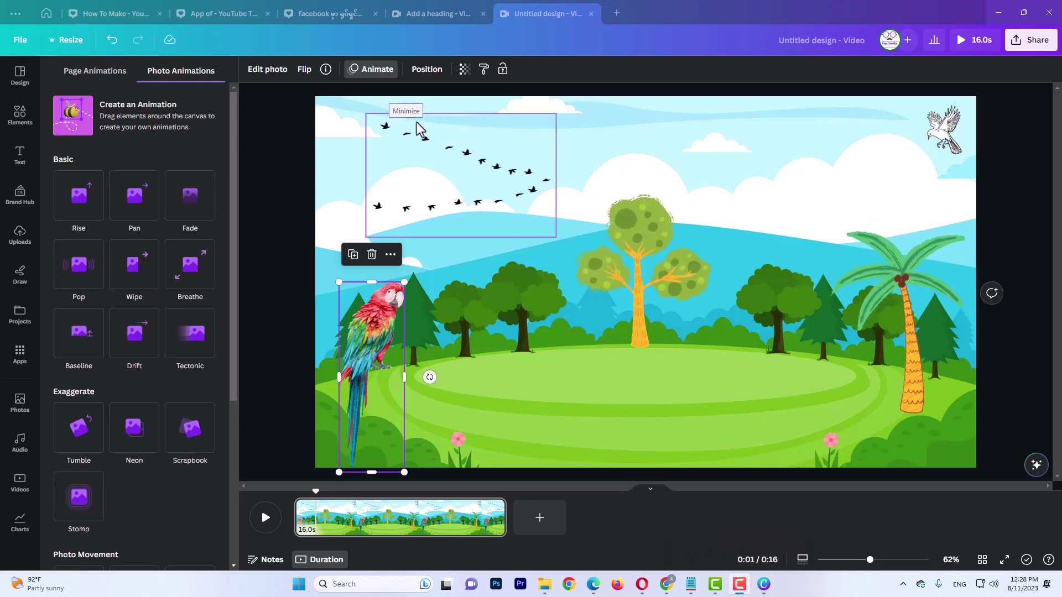
{"action": "left_click", "coordinate": [106, 130]}
{"action": "mouse_move", "coordinate": [367, 328]}
{"action": "left_mouse_down"}
{"action": "mouse_move", "coordinate": [452, 330]}
{"action": "mouse_move", "coordinate": [494, 309]}
{"action": "mouse_move", "coordinate": [567, 329]}
{"action": "mouse_move", "coordinate": [720, 322]}
{"action": "left_mouse_up"}
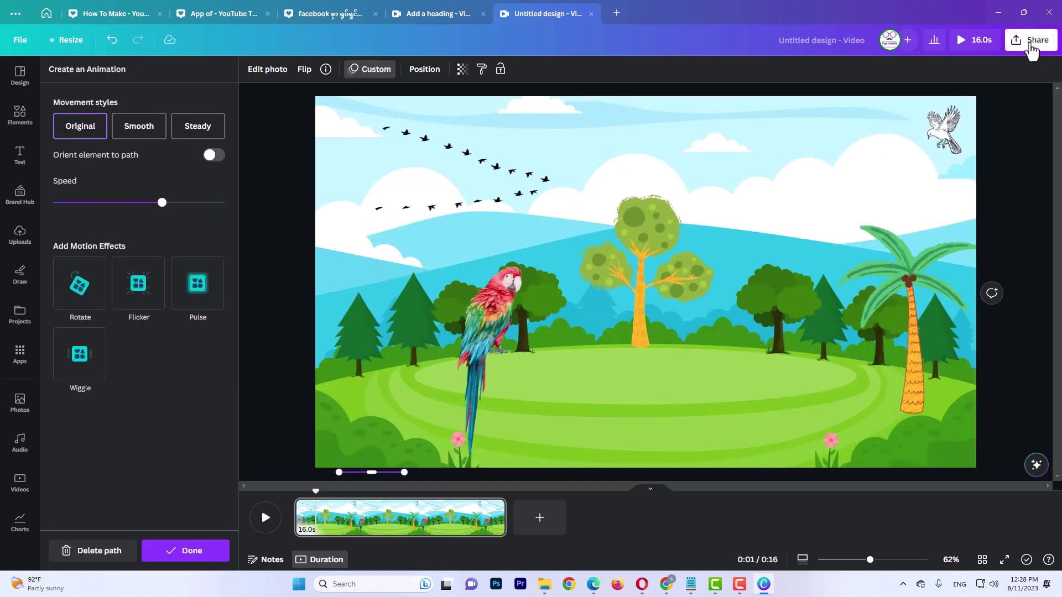
Step: Download the parrot scene as a 1080p MP4 video and save it in the Downloads folder as "kljflasdf"
{"action": "left_click", "coordinate": [1030, 46]}
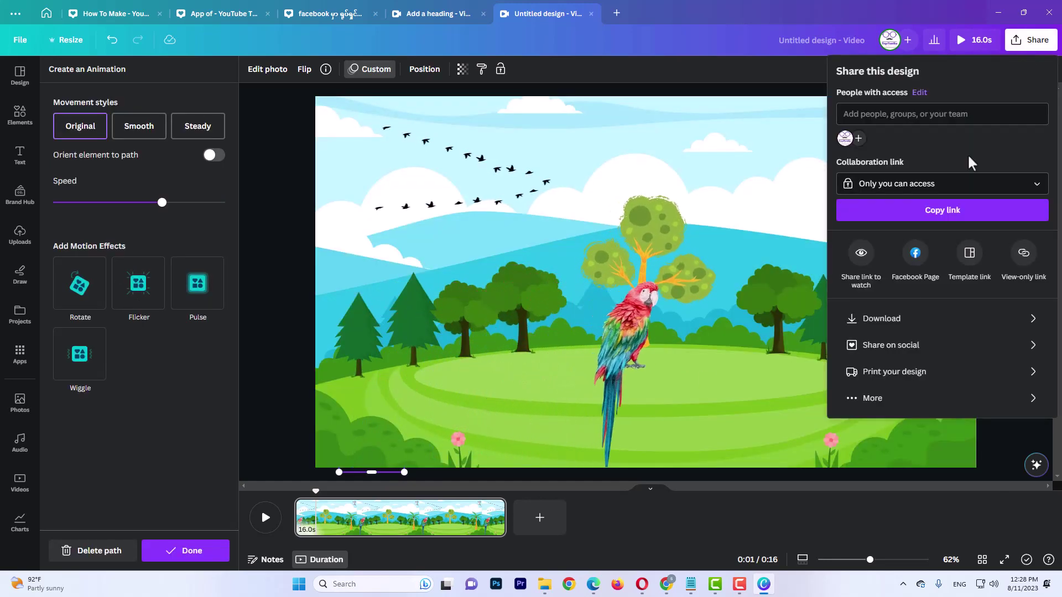
{"action": "left_click", "coordinate": [885, 317]}
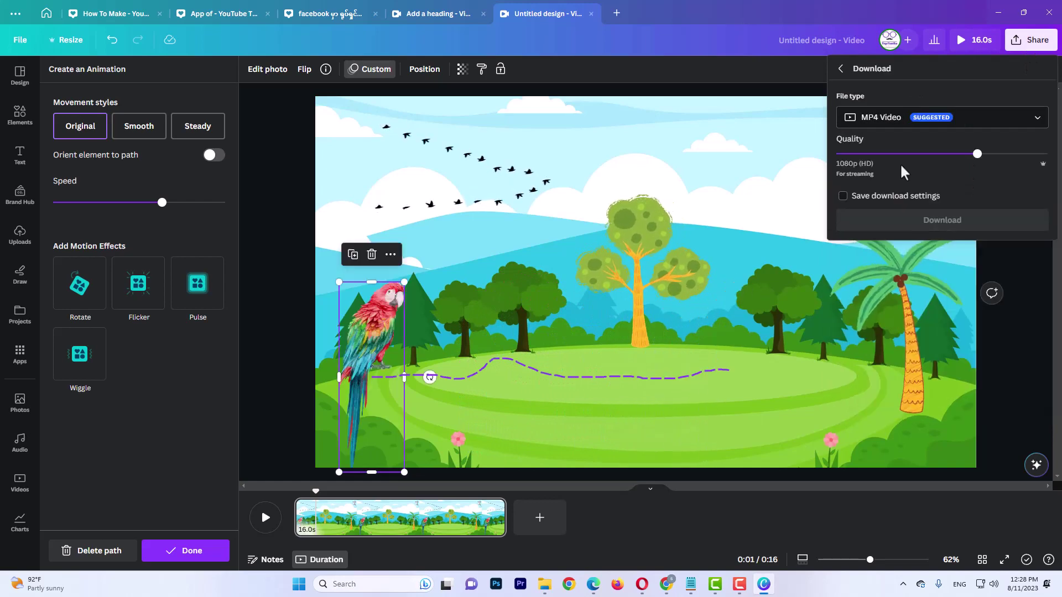
{"action": "left_click", "coordinate": [943, 220]}
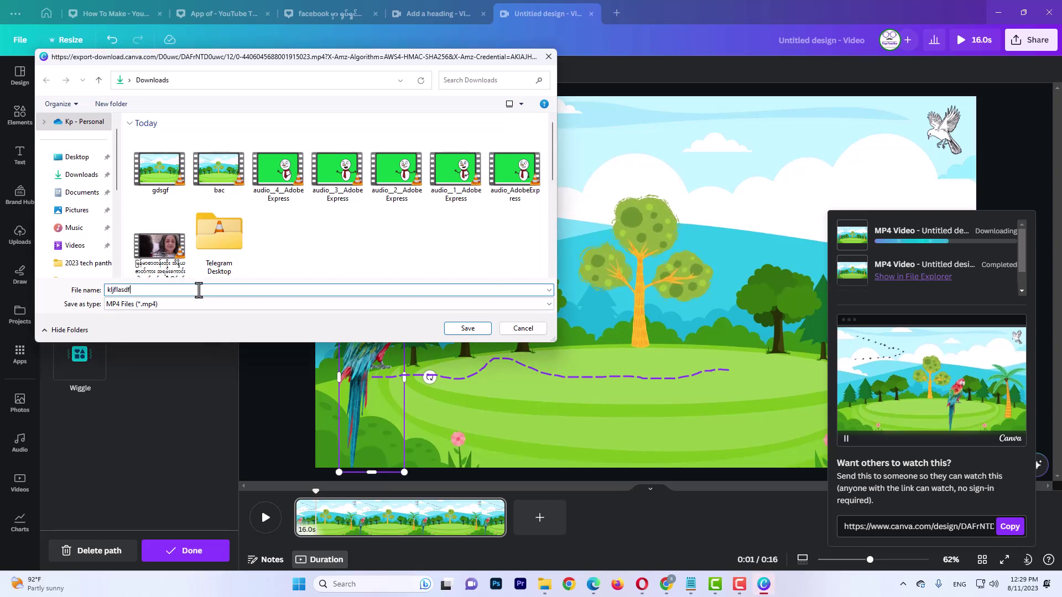
{"action": "key", "text": "Return"}
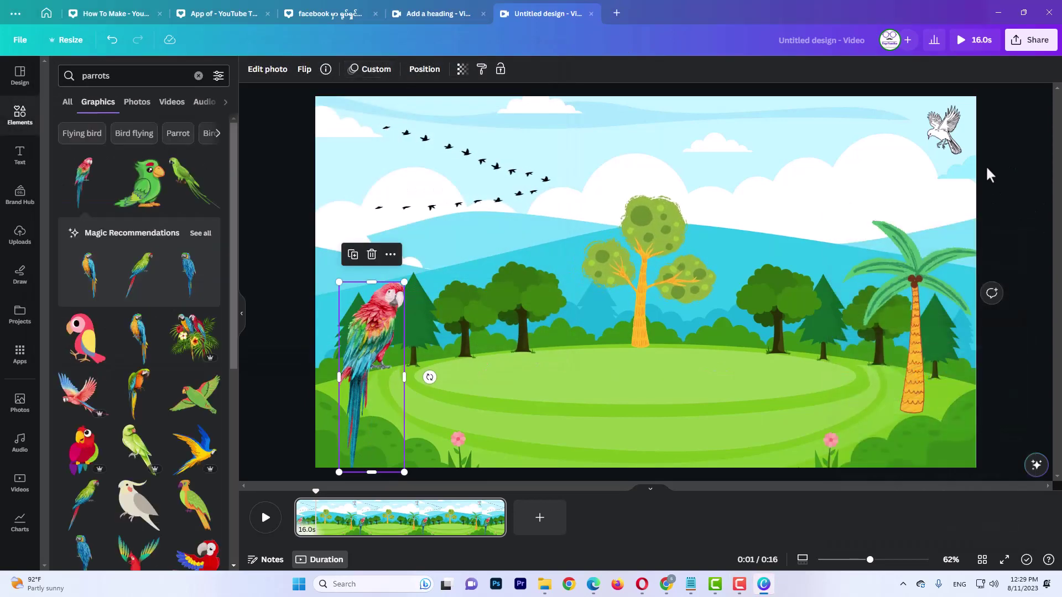
Step: Switch to Premiere Pro and import the three forest scene videos and five green-screen snowman clips from the Downloads folder
{"action": "left_click", "coordinate": [998, 13]}
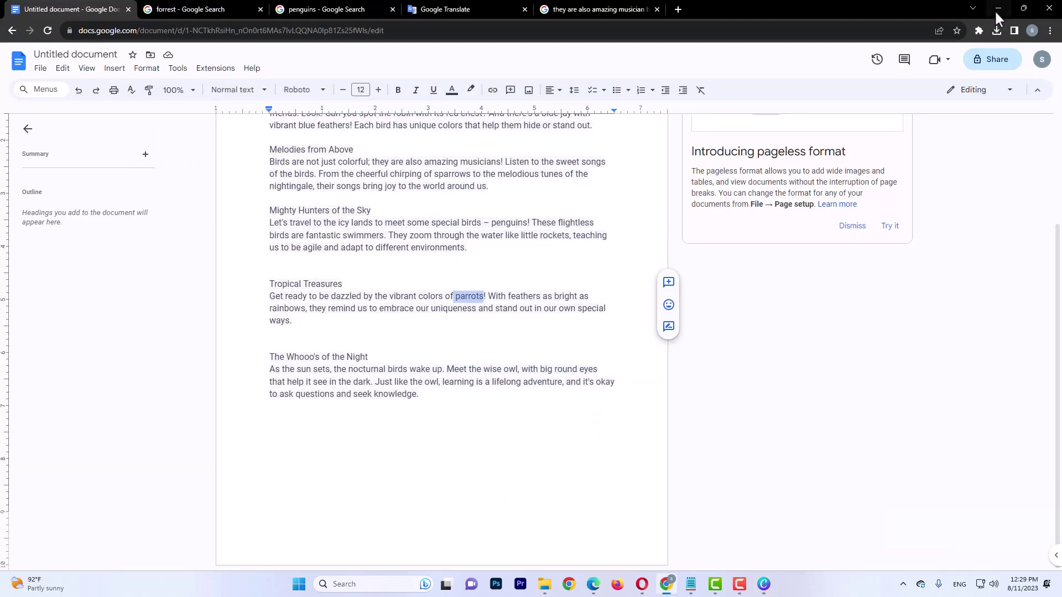
{"action": "left_click", "coordinate": [996, 8]}
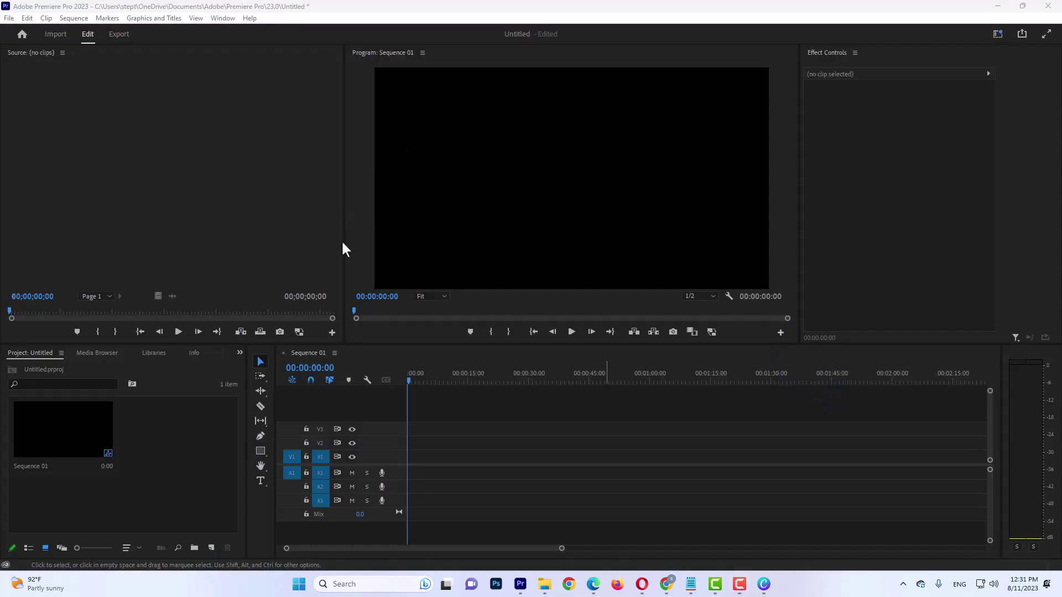
{"action": "right_click", "coordinate": [174, 428]}
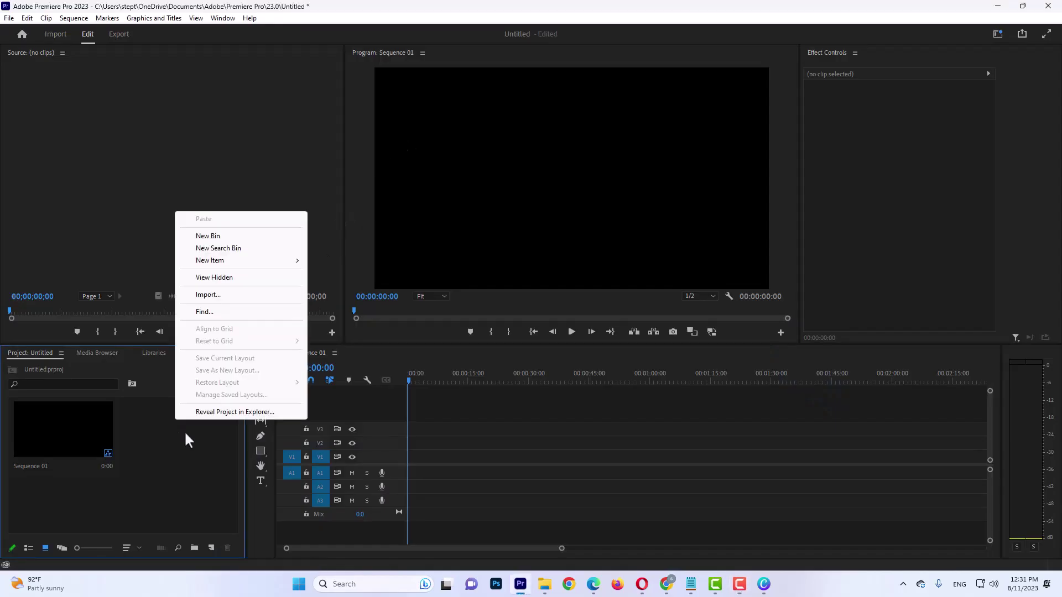
{"action": "left_click", "coordinate": [229, 298]}
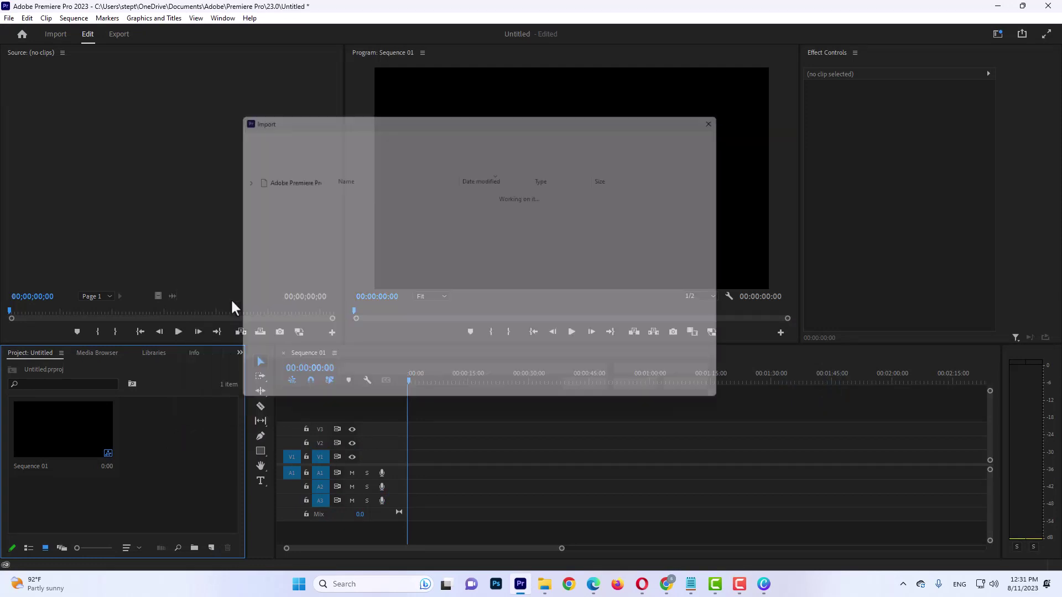
{"action": "left_click", "coordinate": [280, 238]}
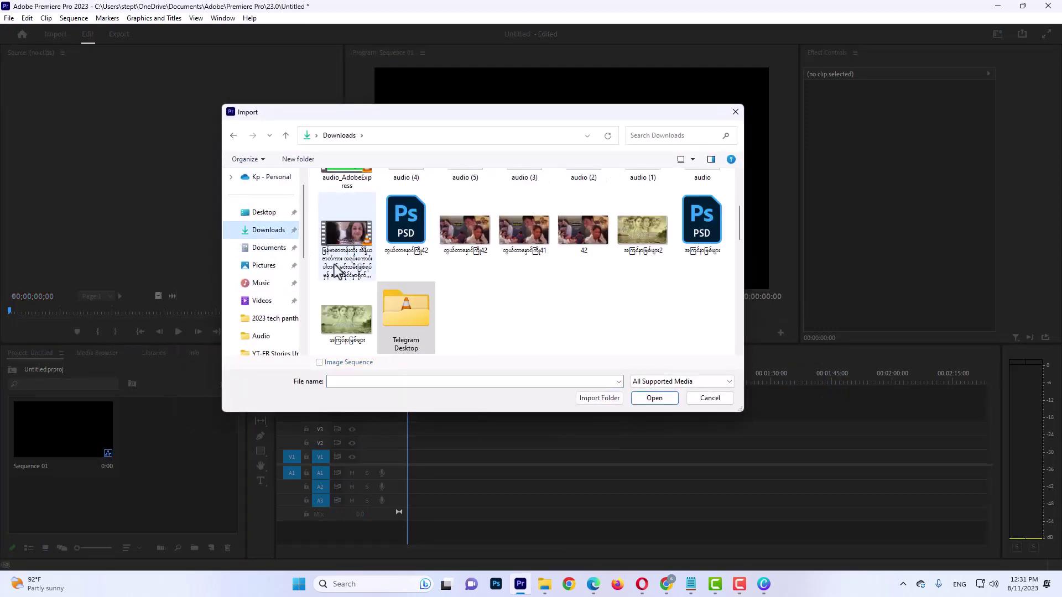
{"action": "left_click", "coordinate": [344, 232]}
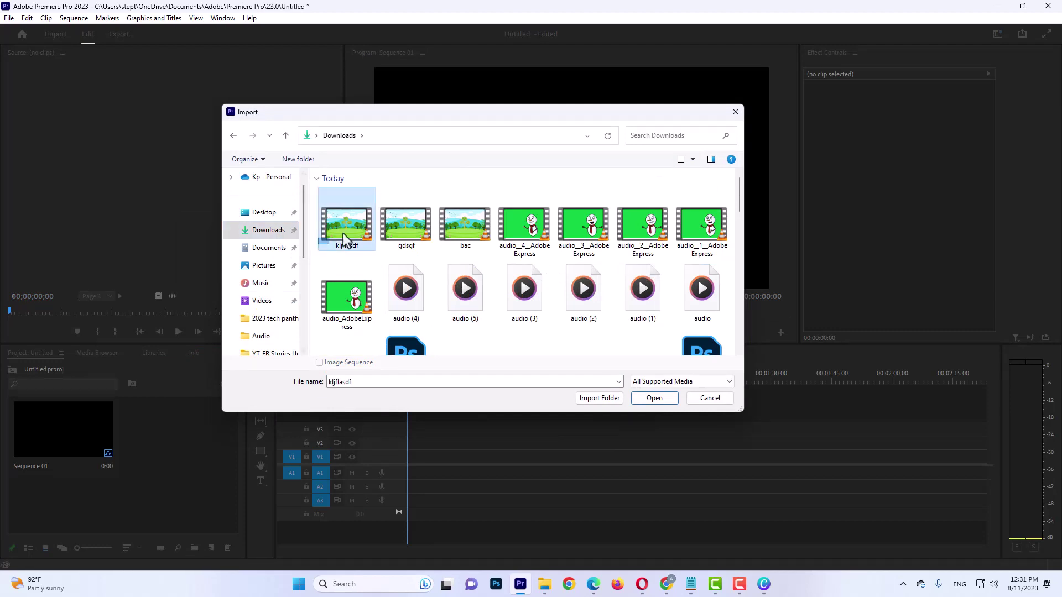
{"action": "left_click", "coordinate": [344, 298], "text": "shift"}
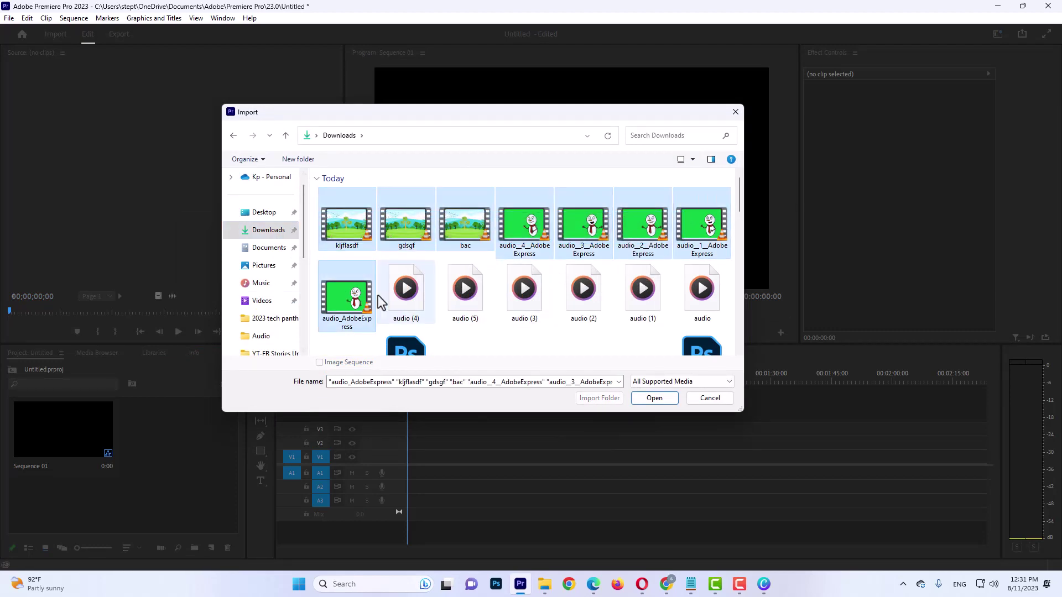
{"action": "key", "text": "Return"}
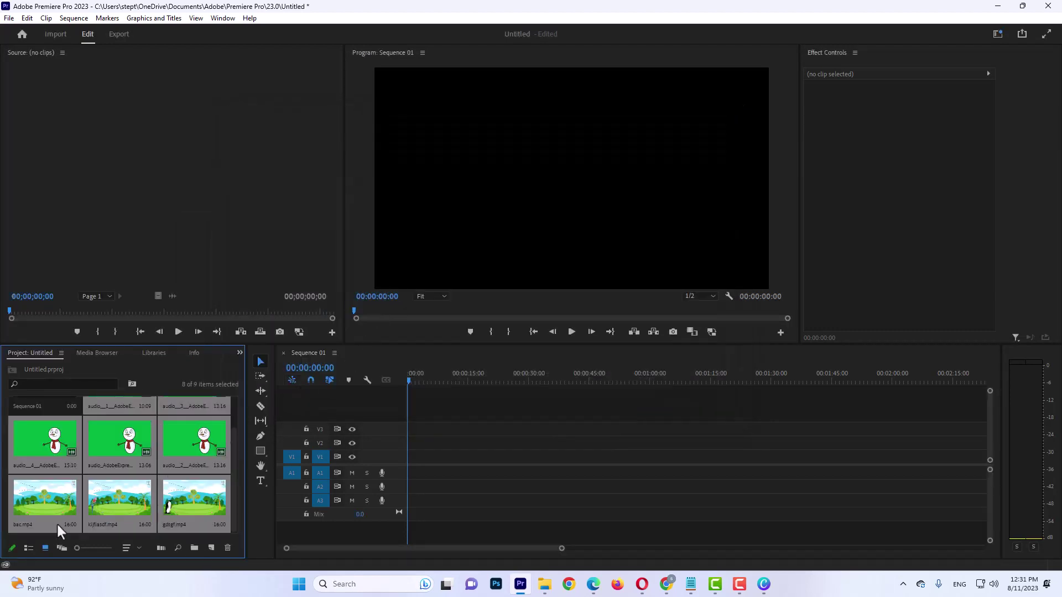
Step: Place bac.mp4 at the start of V1, keeping the existing sequence settings, and put the audio_AdobeExpress snowman clip above it on V2
{"action": "left_click", "coordinate": [49, 506]}
{"action": "left_click_drag", "start_coordinate": [35, 497], "coordinate": [411, 459]}
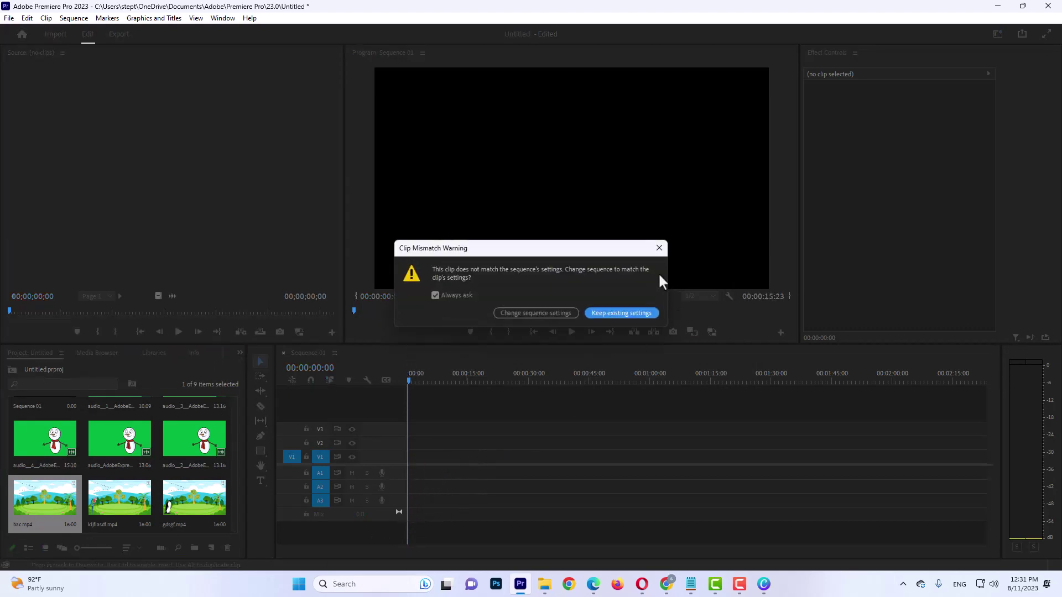
{"action": "left_click", "coordinate": [638, 314]}
{"action": "left_click", "coordinate": [440, 460]}
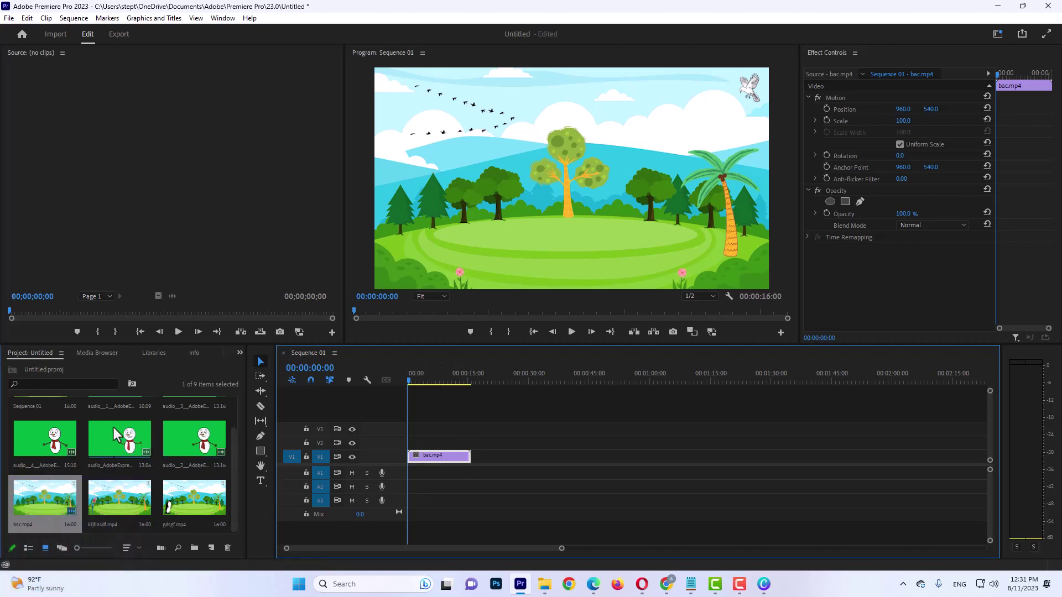
{"action": "left_click_drag", "start_coordinate": [118, 436], "coordinate": [427, 441]}
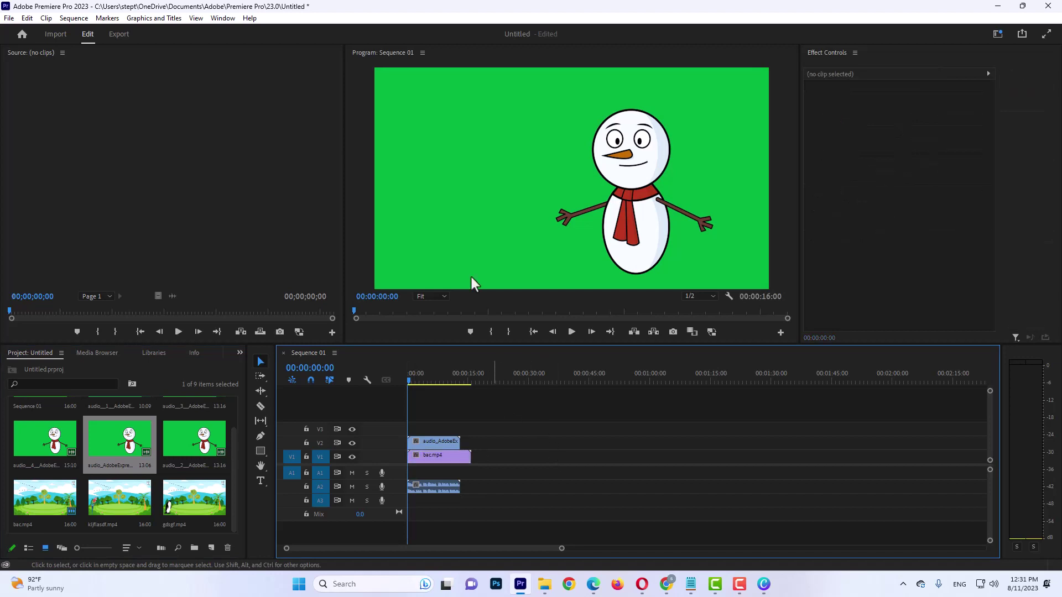
Step: Apply the Ultra Key effect to the snowman clip, sample its green background as the key color, and preview the composite briefly
{"action": "left_click", "coordinate": [428, 446]}
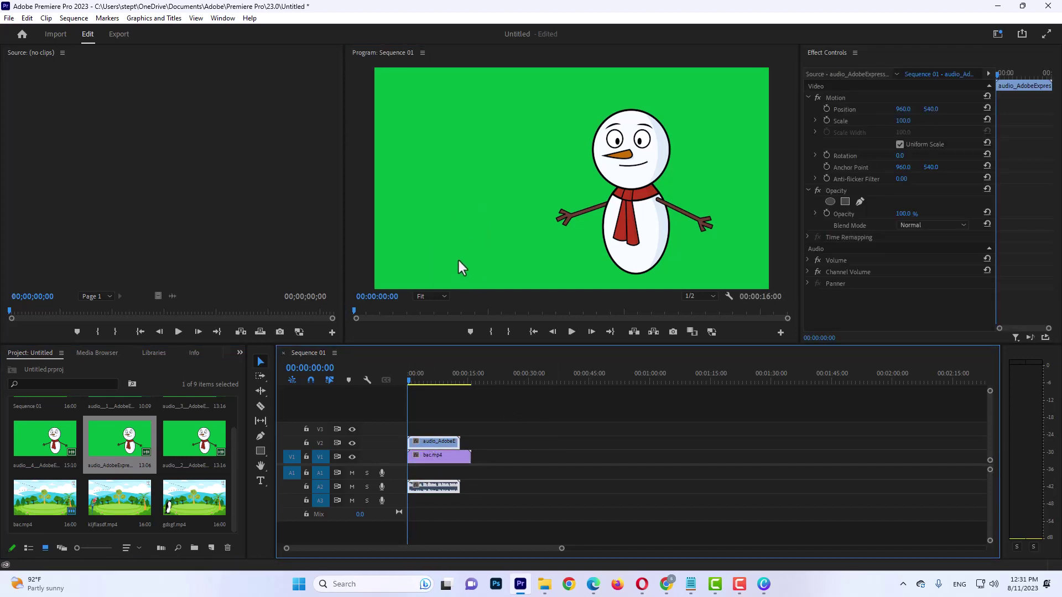
{"action": "left_click", "coordinate": [240, 353]}
{"action": "left_click", "coordinate": [227, 415]}
{"action": "left_click", "coordinate": [53, 367]}
{"action": "type", "text": "cho"}
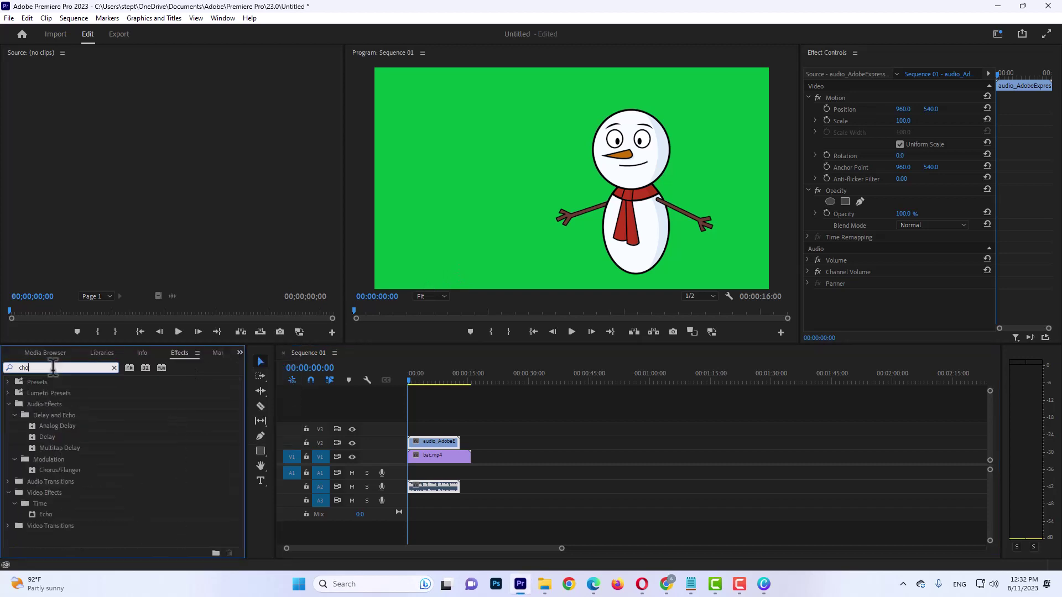
{"action": "key", "text": "BackSpace"}
{"action": "key", "text": "BackSpace"}
{"action": "key", "text": "BackSpace"}
{"action": "type", "text": "key"}
{"action": "left_click_drag", "start_coordinate": [53, 493], "coordinate": [885, 232]}
{"action": "left_click", "coordinate": [522, 417]}
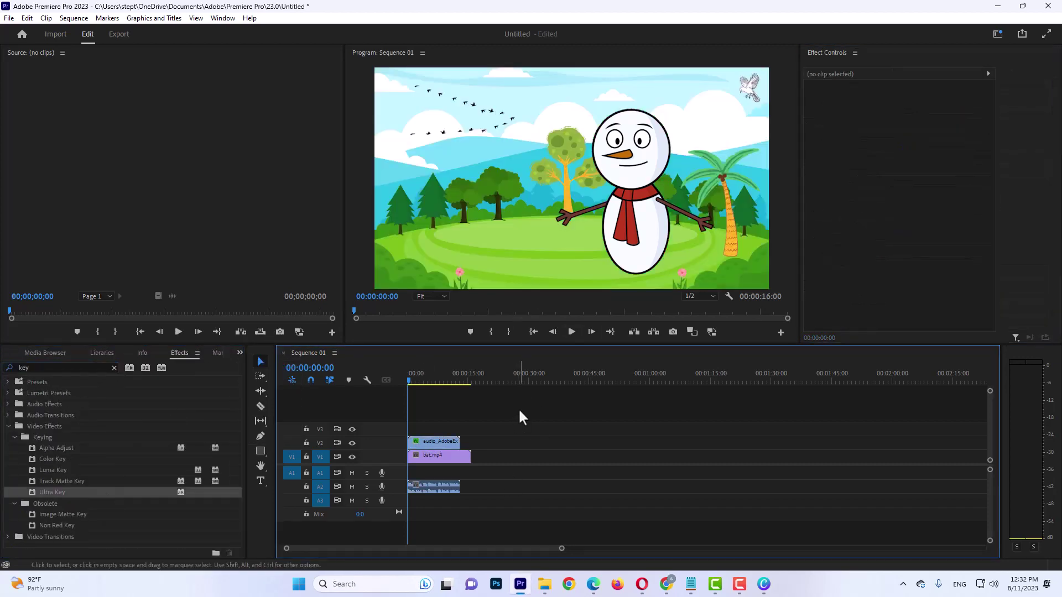
{"action": "key", "text": "space"}
{"action": "key", "text": "space"}
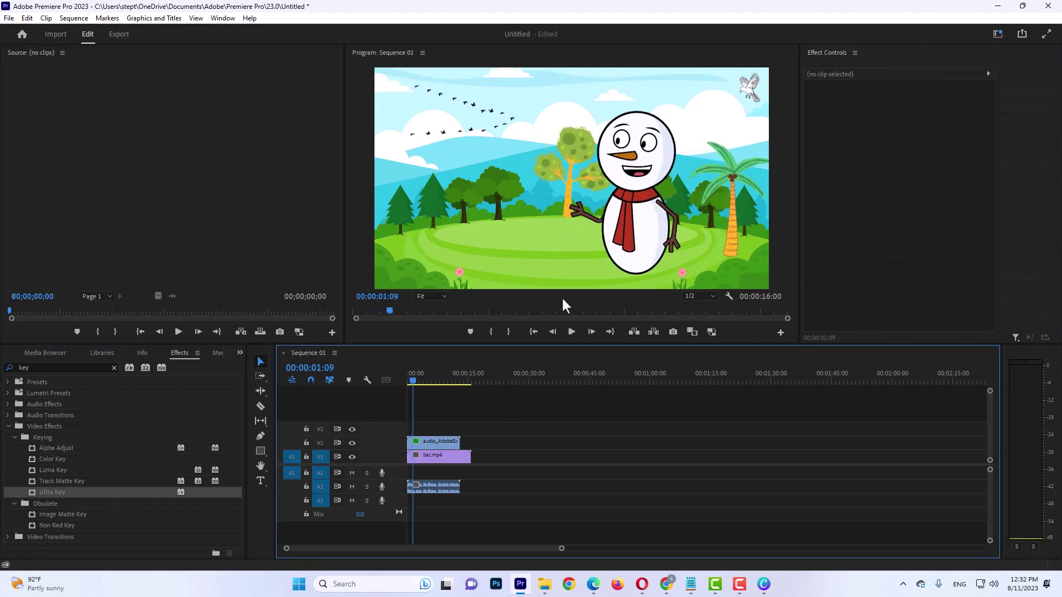
Step: Reposition the keyed snowman to about 1217 horizontally and slightly lower in the frame
{"action": "left_click", "coordinate": [618, 221]}
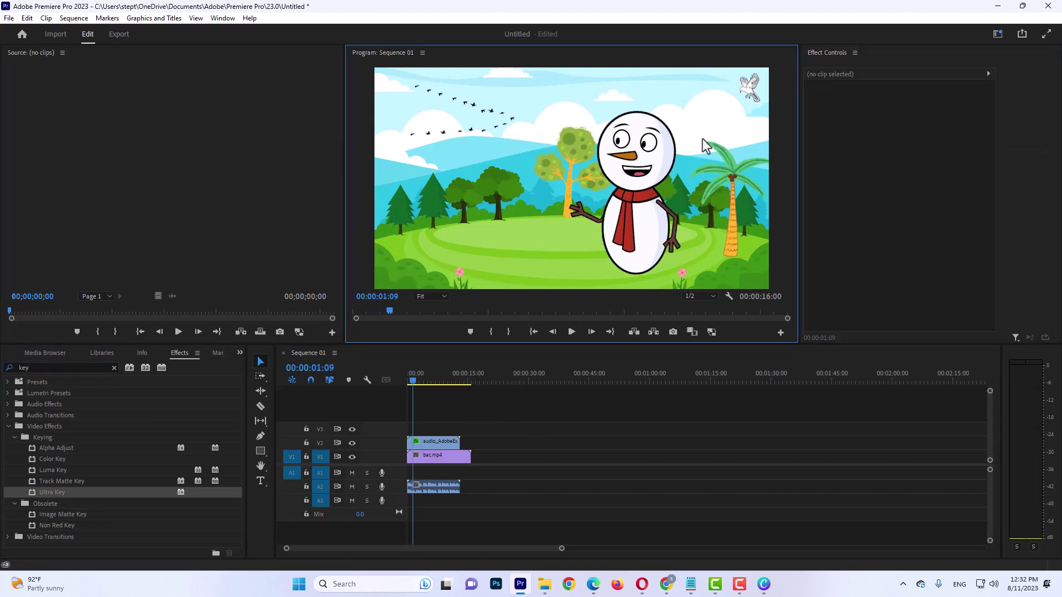
{"action": "left_click", "coordinate": [438, 441]}
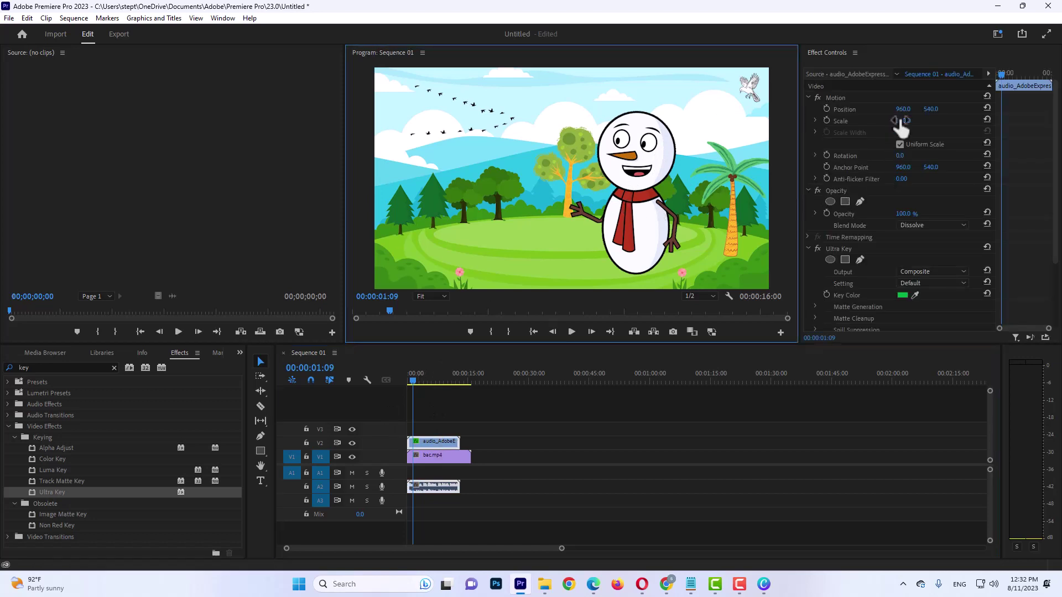
{"action": "left_click_drag", "start_coordinate": [903, 109], "coordinate": [882, 116]}
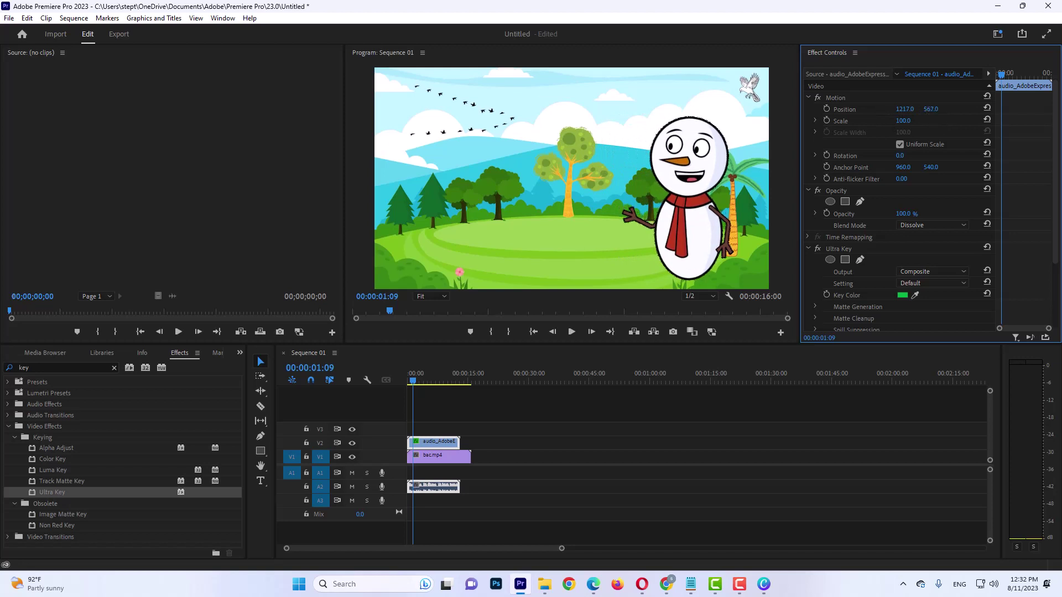
{"action": "left_click", "coordinate": [547, 437]}
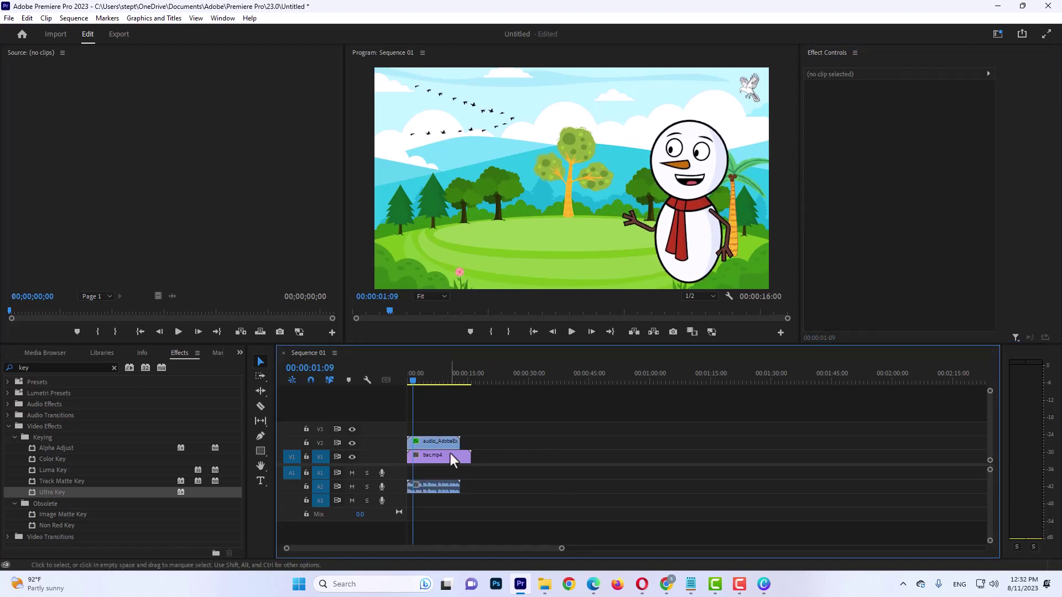
Step: Add a second bac.mp4 after the first on V1 and the audio__1_ snowman clip after the first snowman on V2
{"action": "left_click_drag", "start_coordinate": [459, 441], "coordinate": [484, 447]}
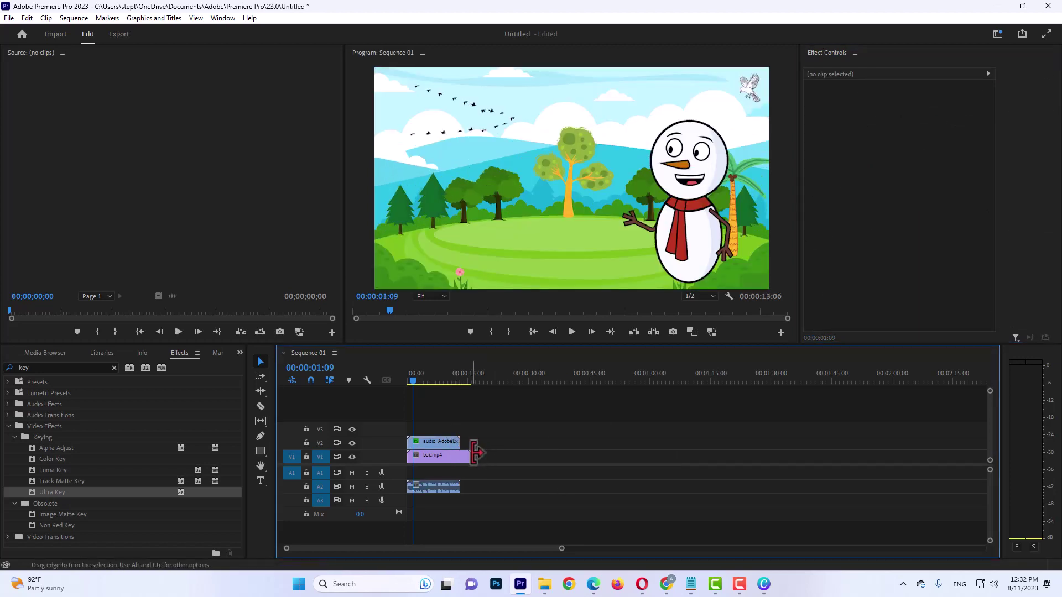
{"action": "left_click", "coordinate": [35, 352]}
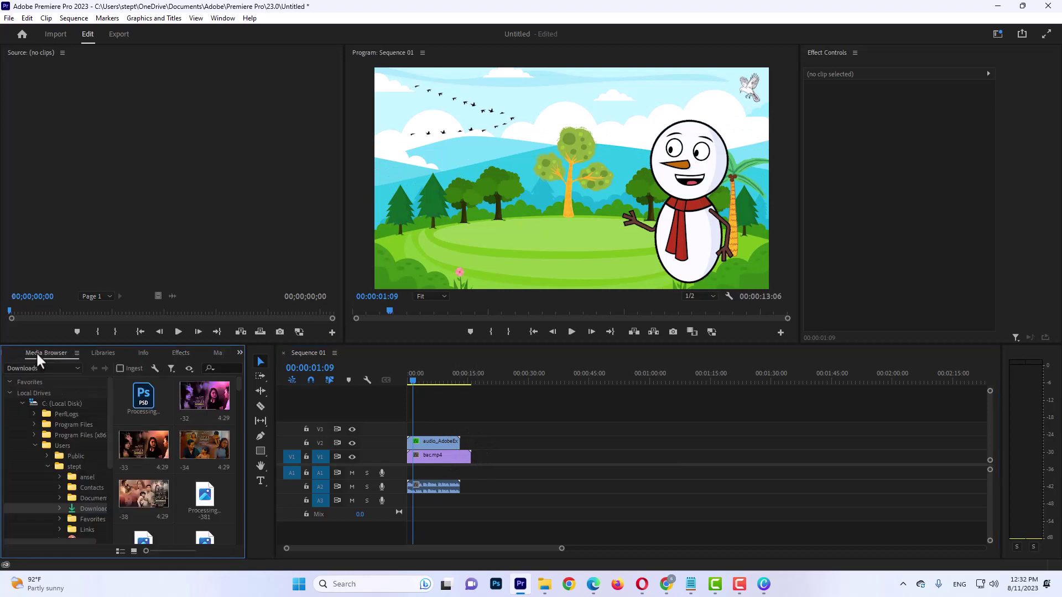
{"action": "left_click", "coordinate": [100, 352]}
{"action": "left_click", "coordinate": [143, 353]}
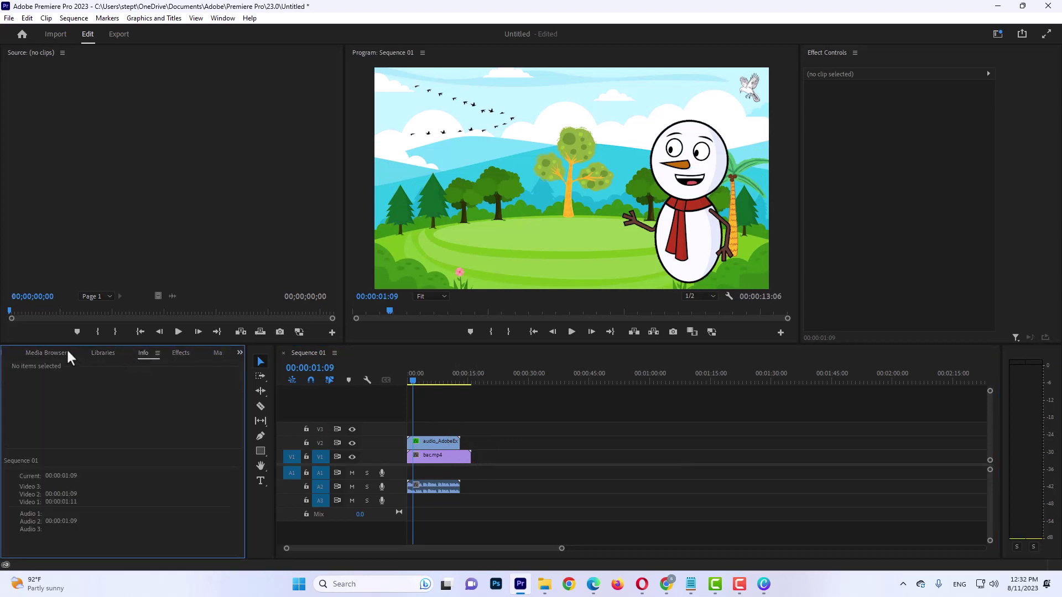
{"action": "left_click", "coordinate": [12, 353]}
{"action": "left_click", "coordinate": [76, 474]}
{"action": "scroll", "coordinate": [76, 475], "scroll_direction": "up", "scroll_amount": 1}
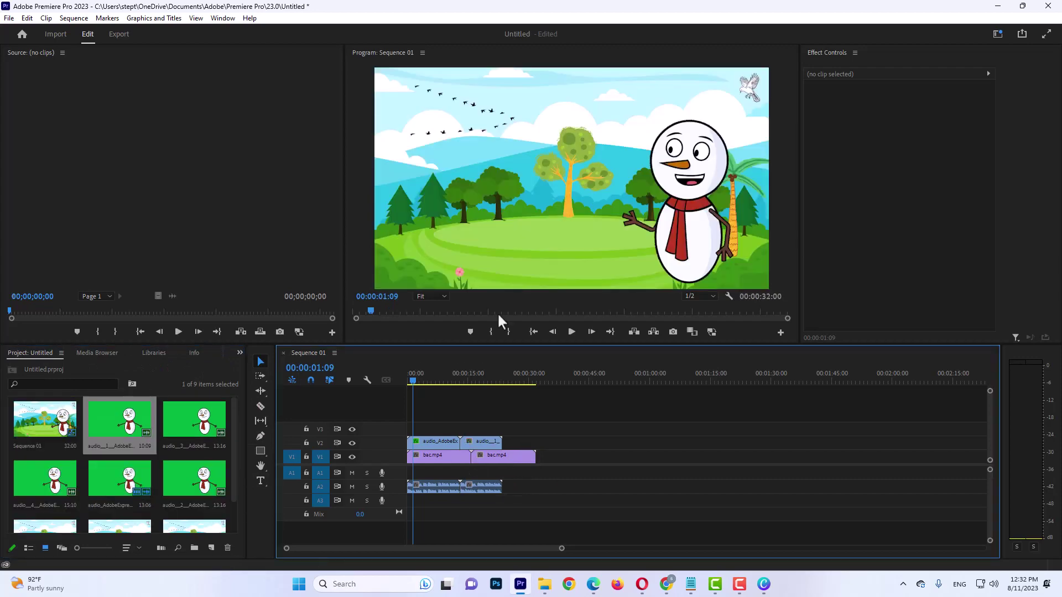
{"action": "left_click_drag", "start_coordinate": [119, 415], "coordinate": [481, 442]}
Step: Append gdsgf.mp4 twice on V1 and the audio__2_, audio__3_ and audio__4_ snowman clips one after another on V2
{"action": "left_click_drag", "start_coordinate": [194, 498], "coordinate": [567, 455]}
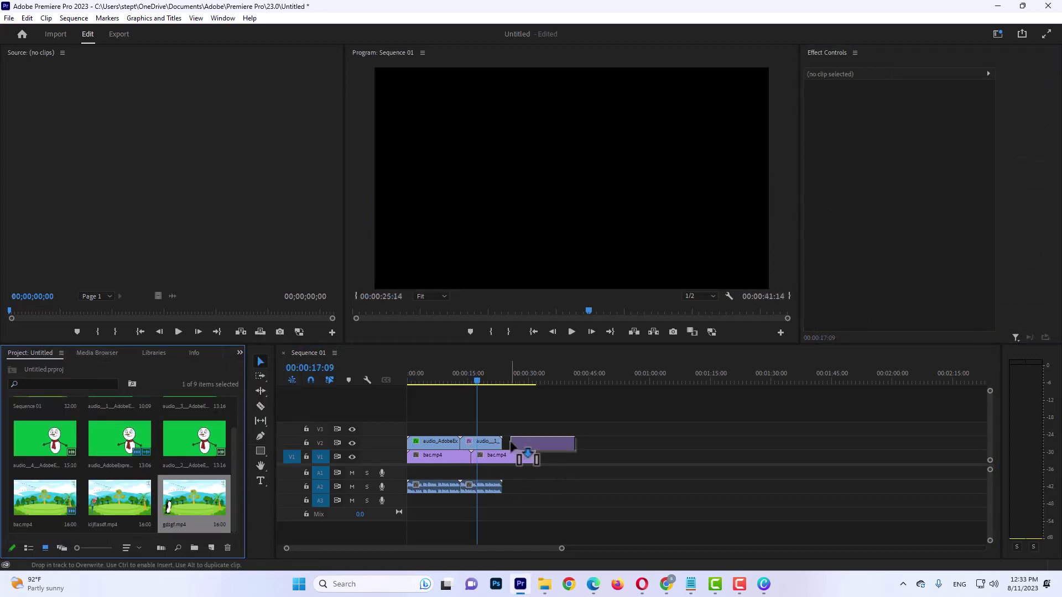
{"action": "left_click_drag", "start_coordinate": [194, 440], "coordinate": [531, 443]}
{"action": "left_click_drag", "start_coordinate": [194, 498], "coordinate": [631, 455]}
{"action": "left_click_drag", "start_coordinate": [194, 407], "coordinate": [587, 443]}
{"action": "scroll", "coordinate": [122, 470], "scroll_direction": "up", "scroll_amount": 1}
{"action": "left_click_drag", "start_coordinate": [44, 481], "coordinate": [535, 527]}
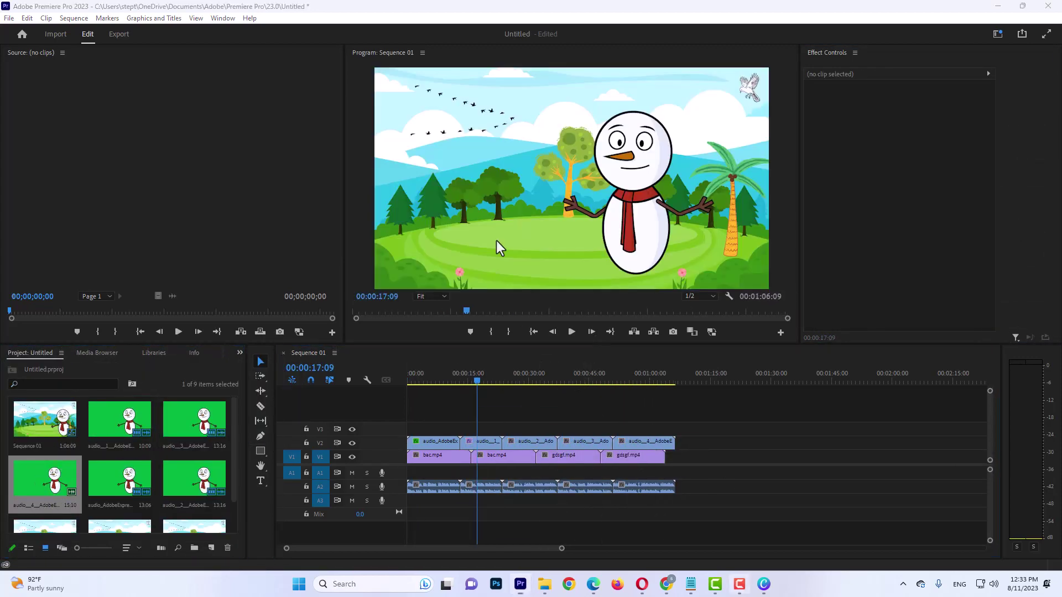
Step: Review the assembled sequence from its start and scrub to 00:01:10:12 in the last clip
{"action": "left_click", "coordinate": [318, 418]}
{"action": "key", "text": "Home"}
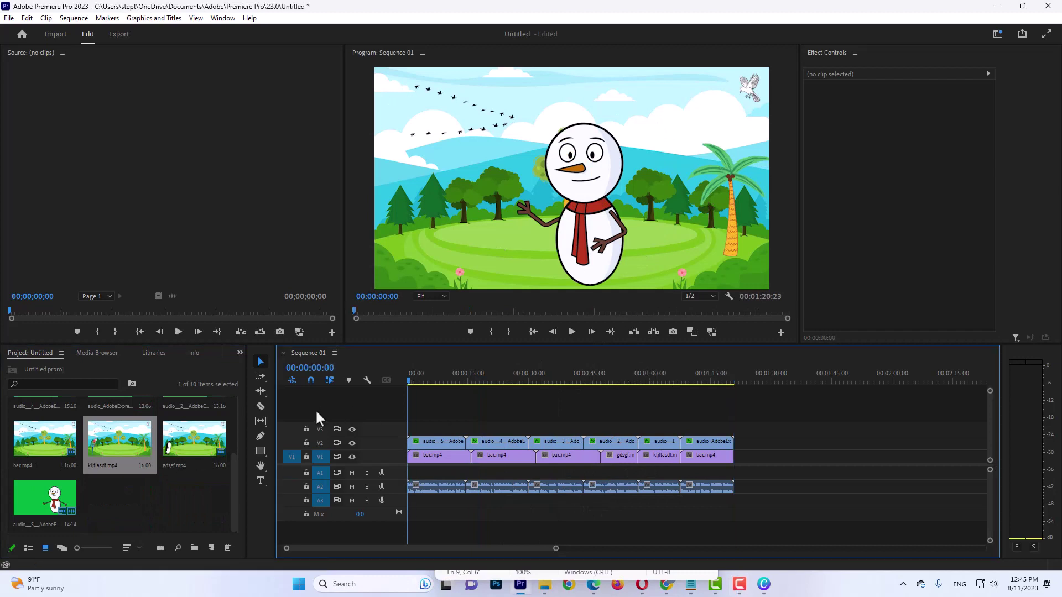
{"action": "left_click_drag", "start_coordinate": [709, 374], "coordinate": [693, 437]}
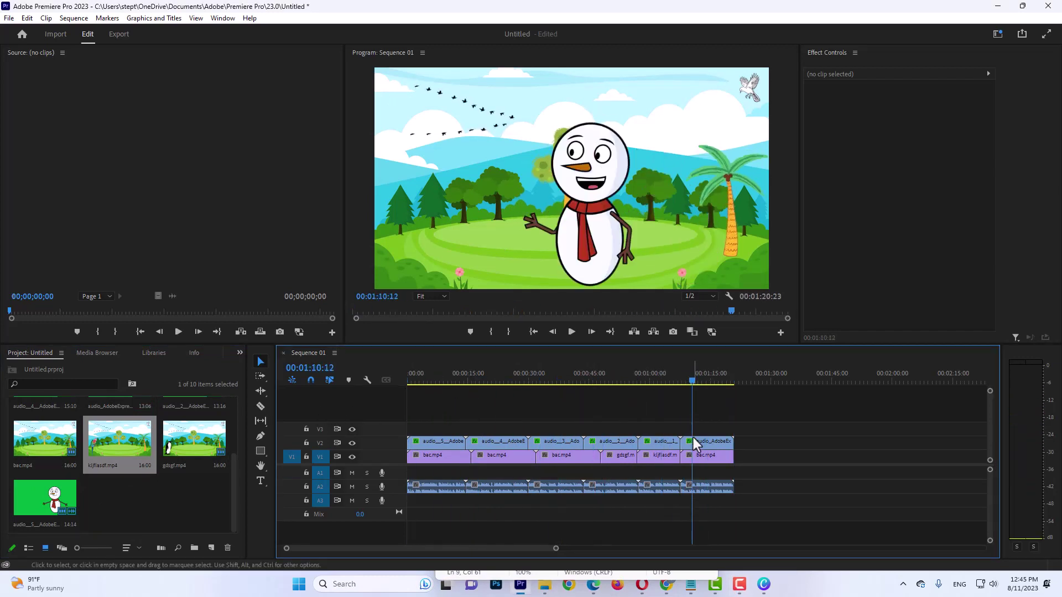
Step: Quick-export the sequence with the Match Source - Adaptive High Bitrate preset and play the exported Sequence 01.mp4 in VLC media player
{"action": "left_click", "coordinate": [1023, 33]}
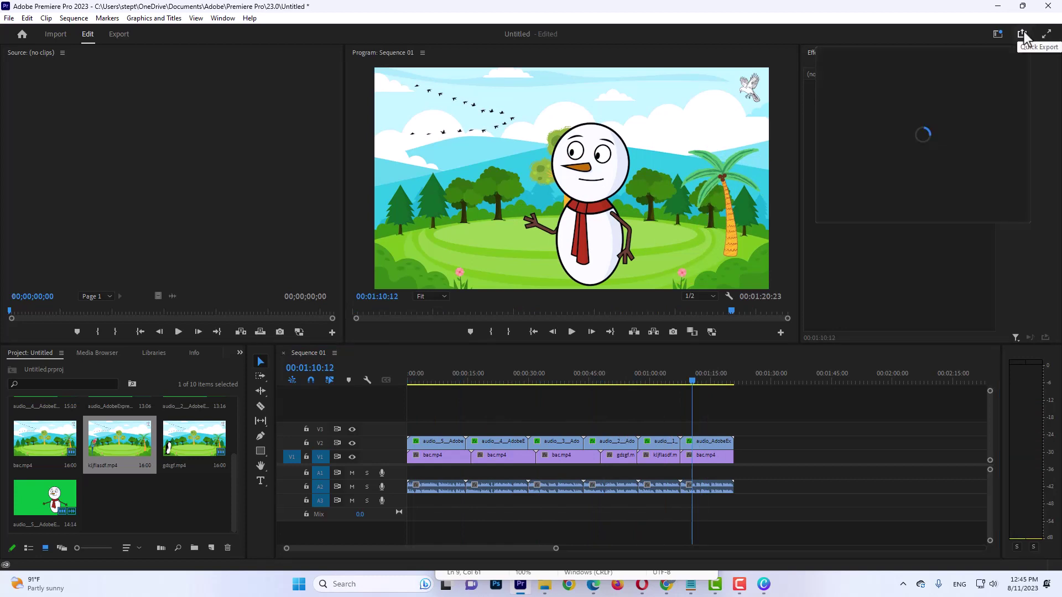
{"action": "left_click", "coordinate": [983, 201]}
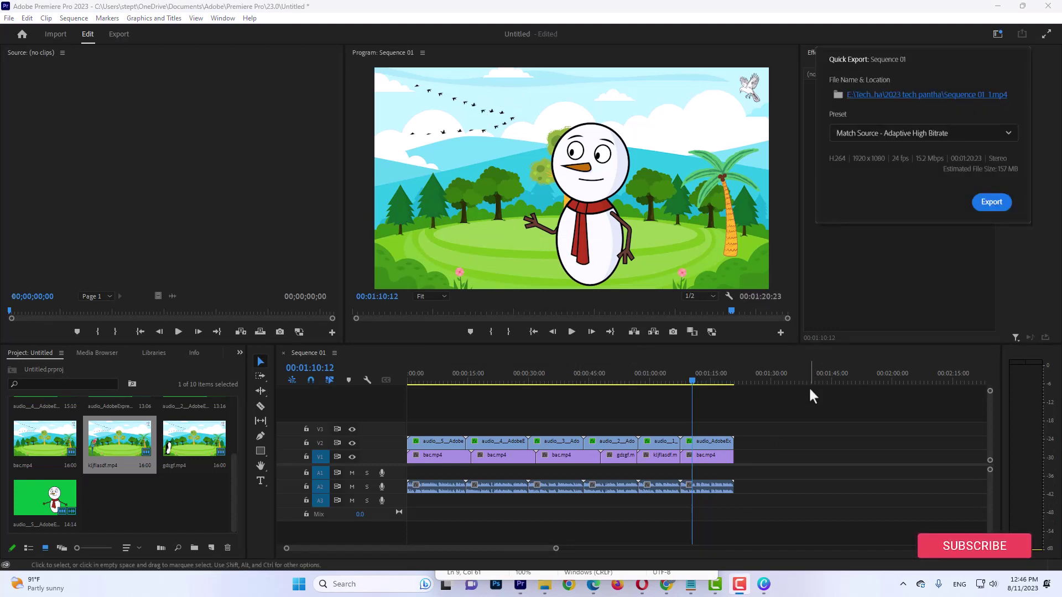
{"action": "left_click", "coordinate": [821, 407]}
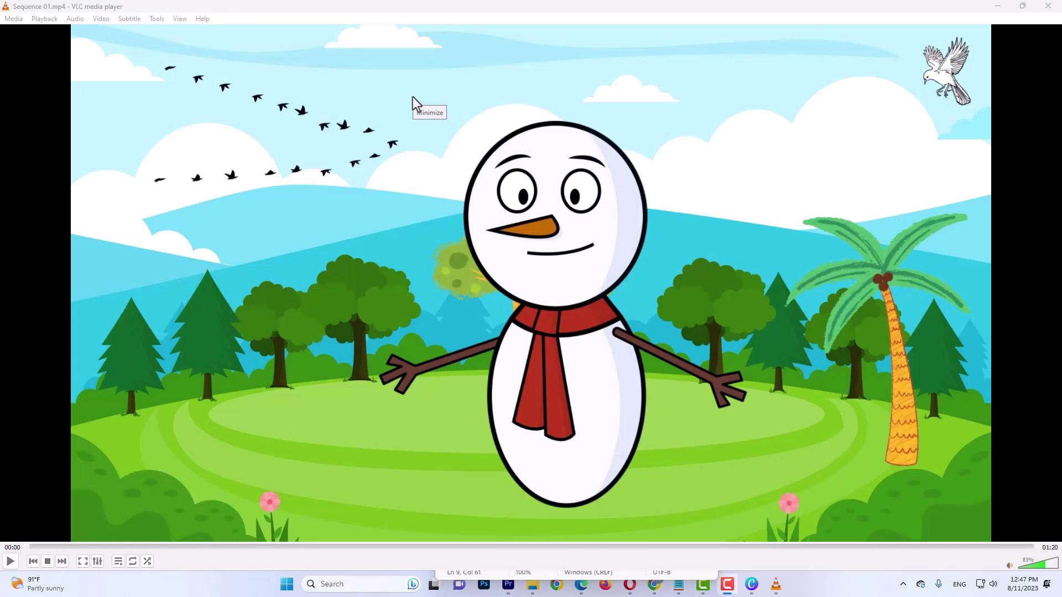
{"action": "left_click", "coordinate": [10, 561]}
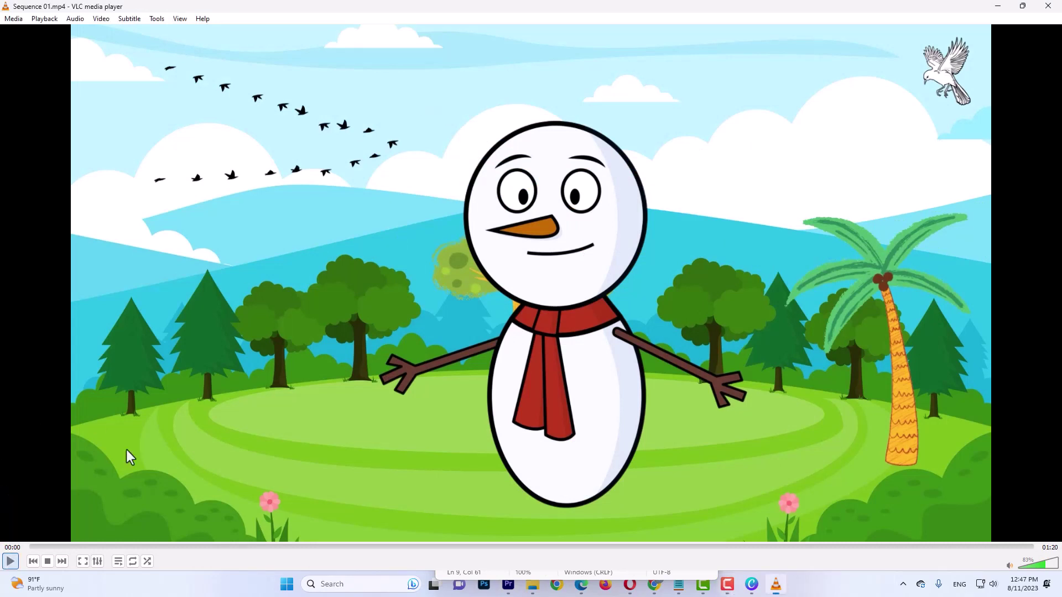